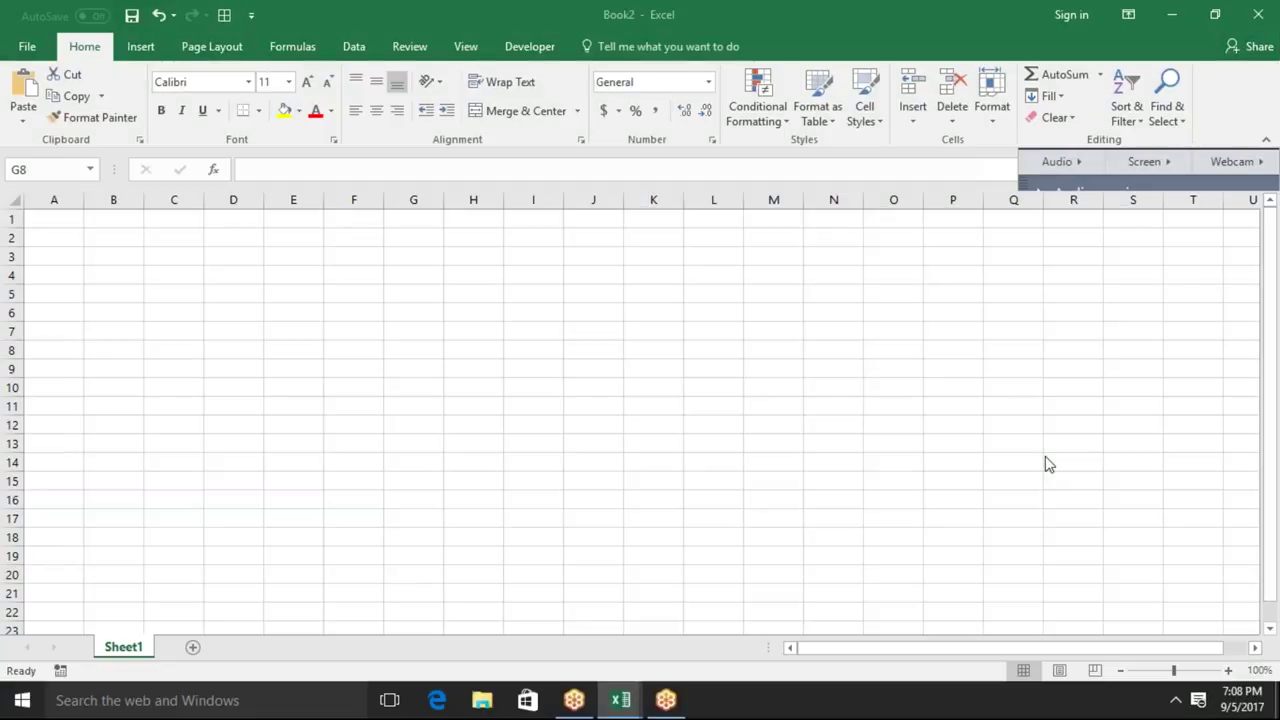
Type the headings Name, Roll and Marks in A1:C1, correcting 'Rol' to 'Roll'
click(66, 220)
text(Name)
key(Tab)
text(Rol)
key(Tab)
click(113, 219)
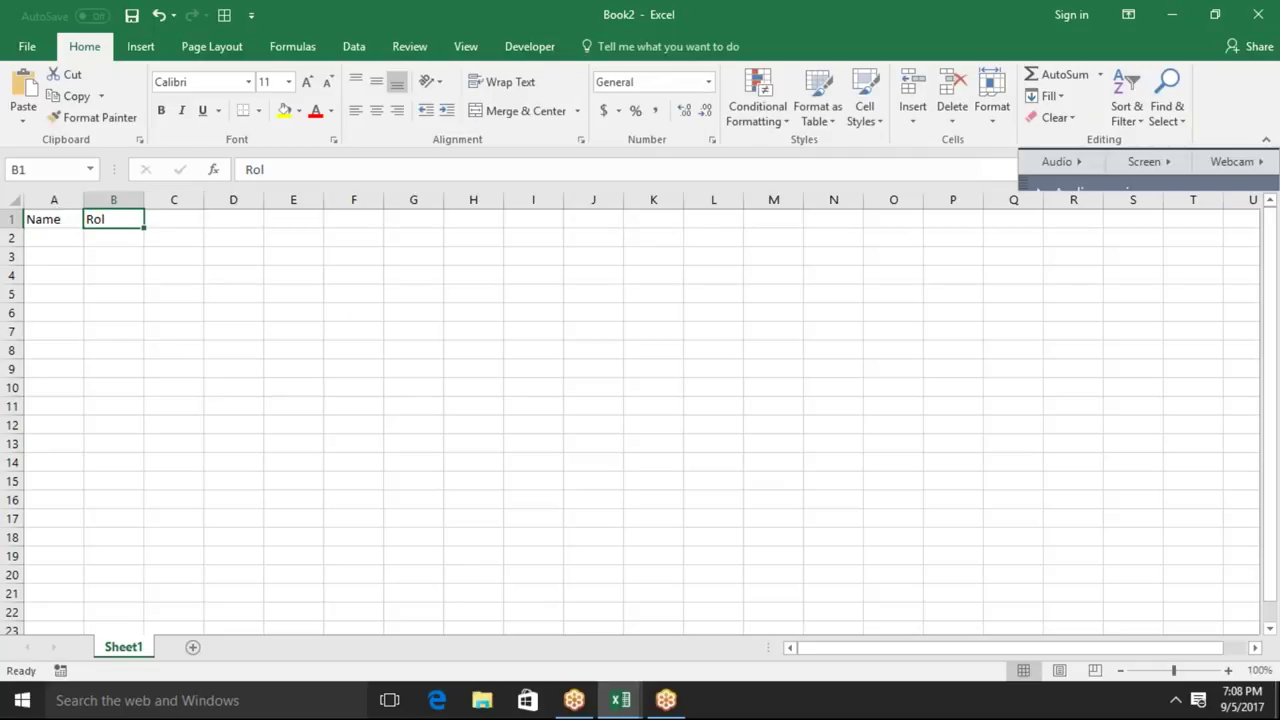
key(F2)
text(l)
key(Tab)
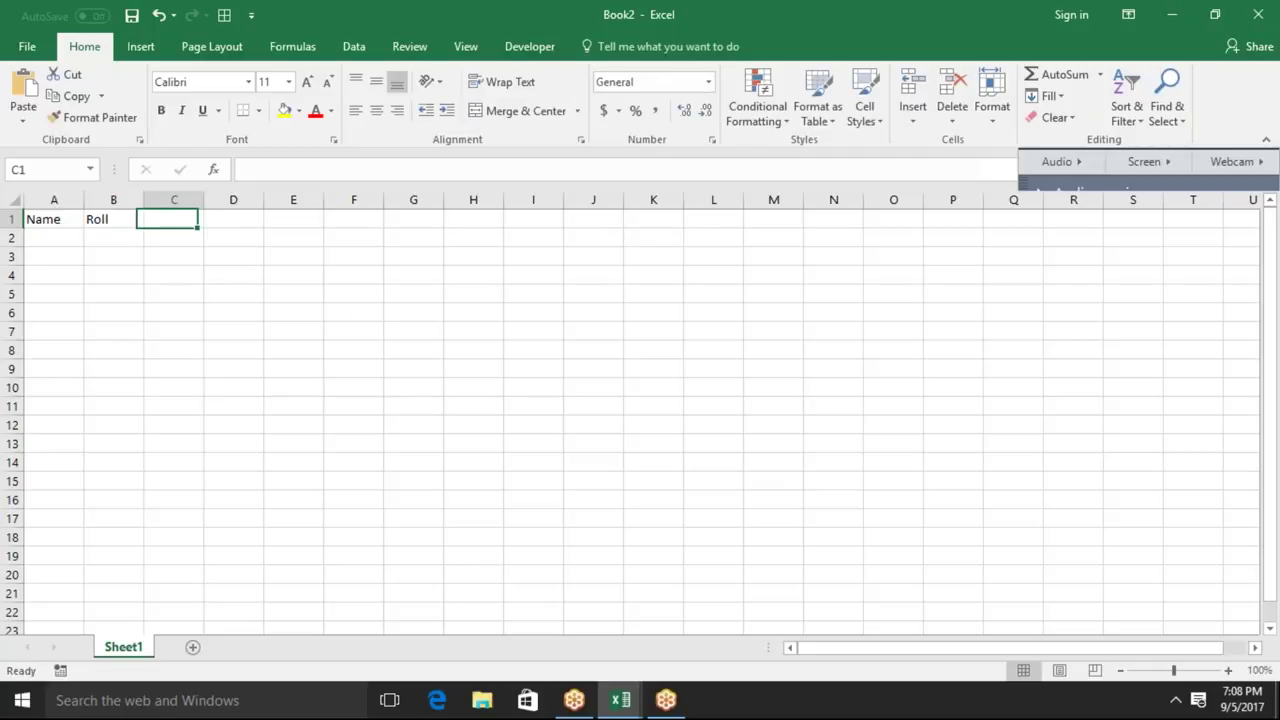
text(Marks)
key(Return)
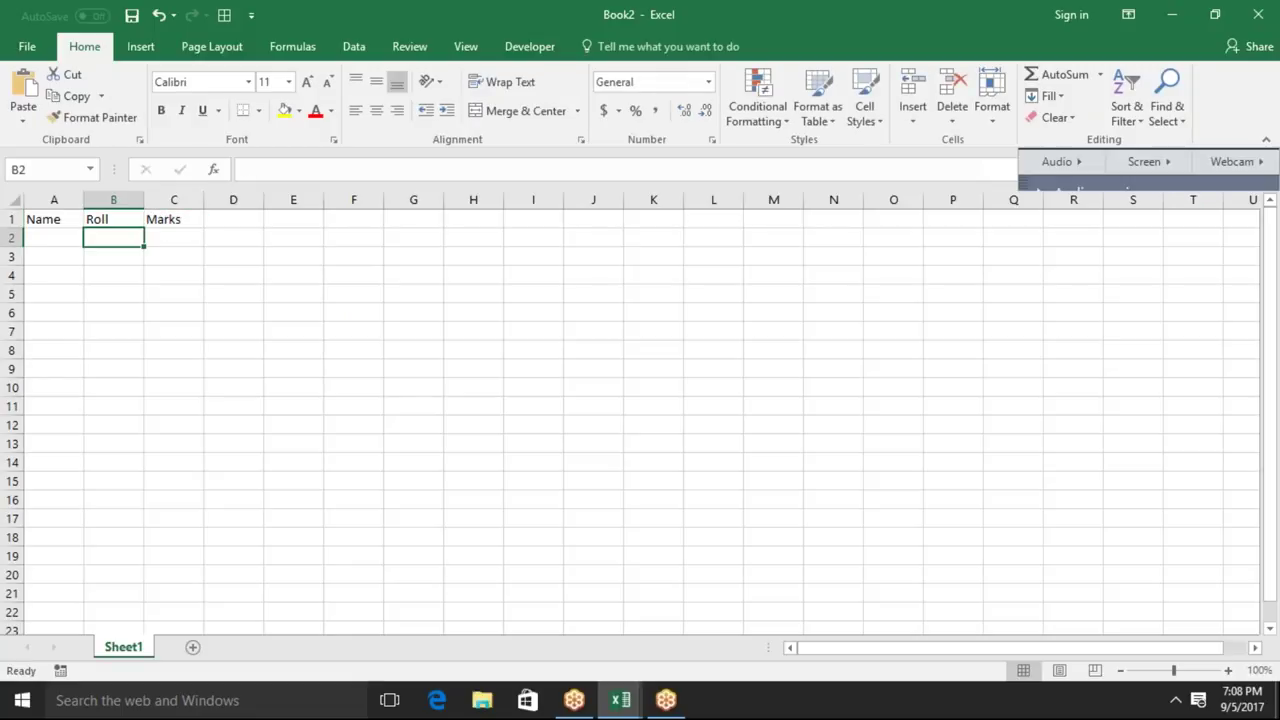
Enter the first student name in A2 and auto-fill five more names down to A7
click(54, 237)
text(Puja)
key(Return)
key(Up)
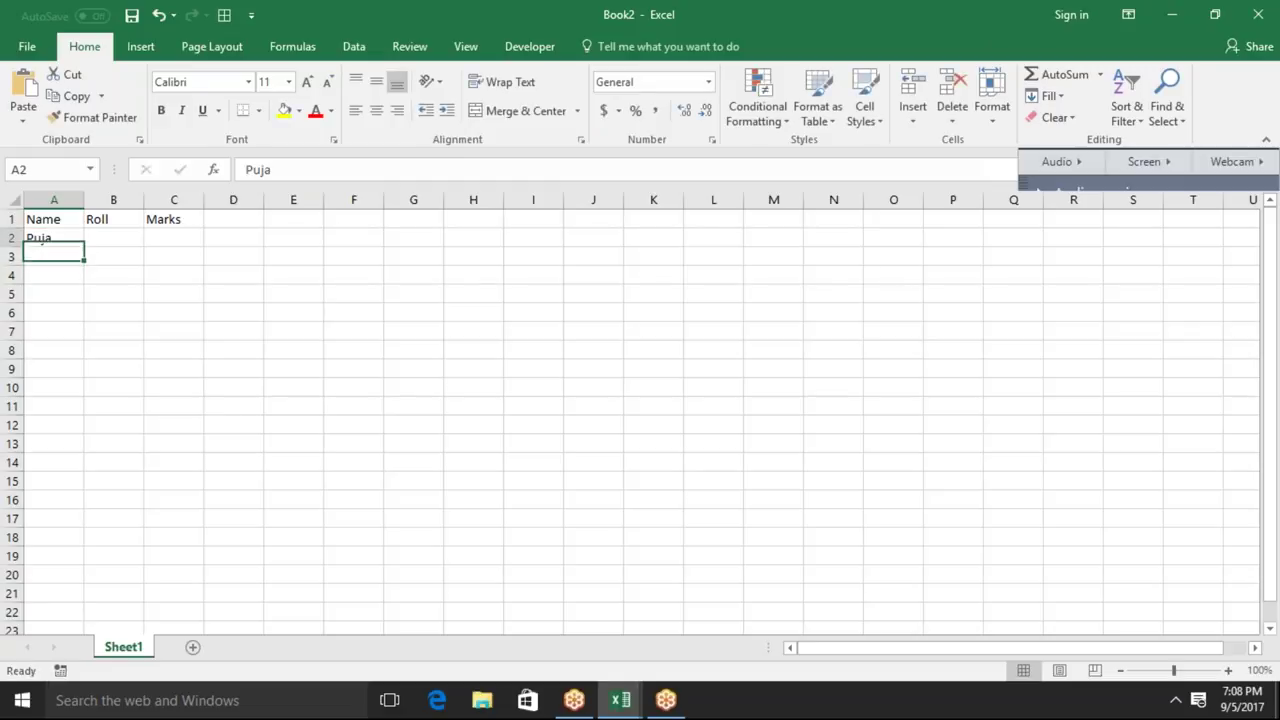
drag(85, 246, 85, 341)
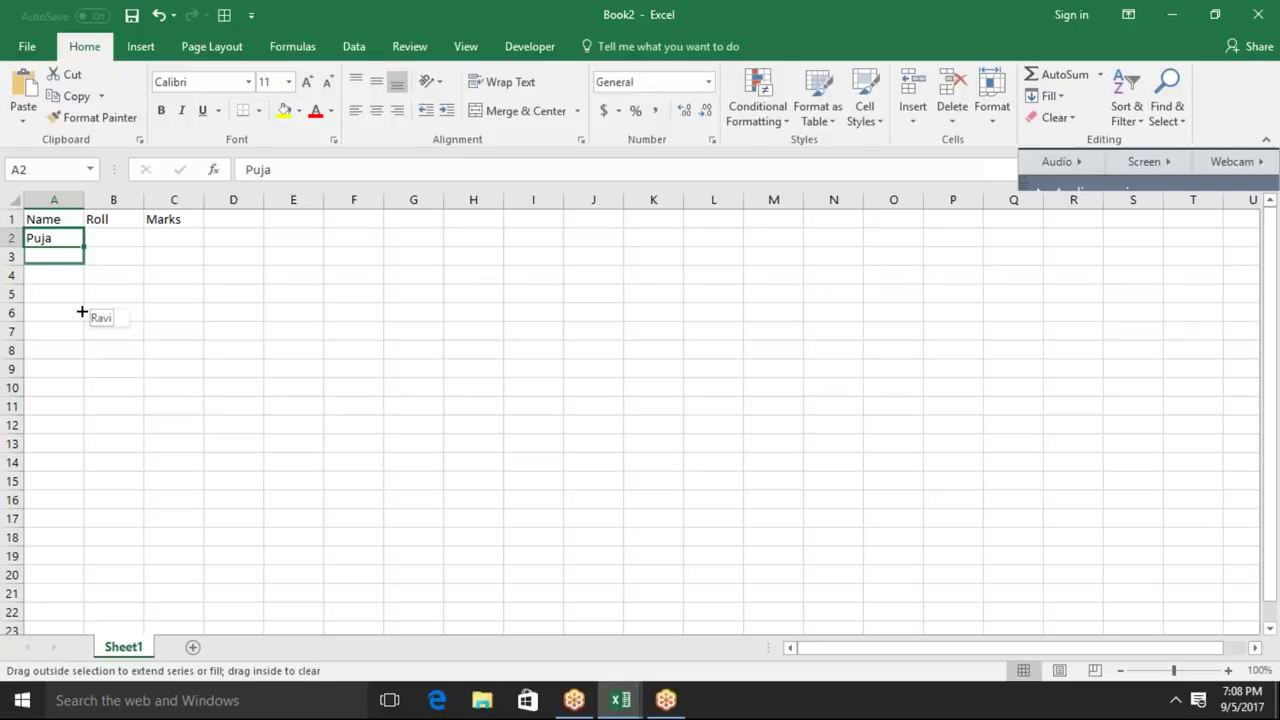
Enter roll numbers 1 and 2 in B2:B3 and select them as the fill pattern
click(142, 231)
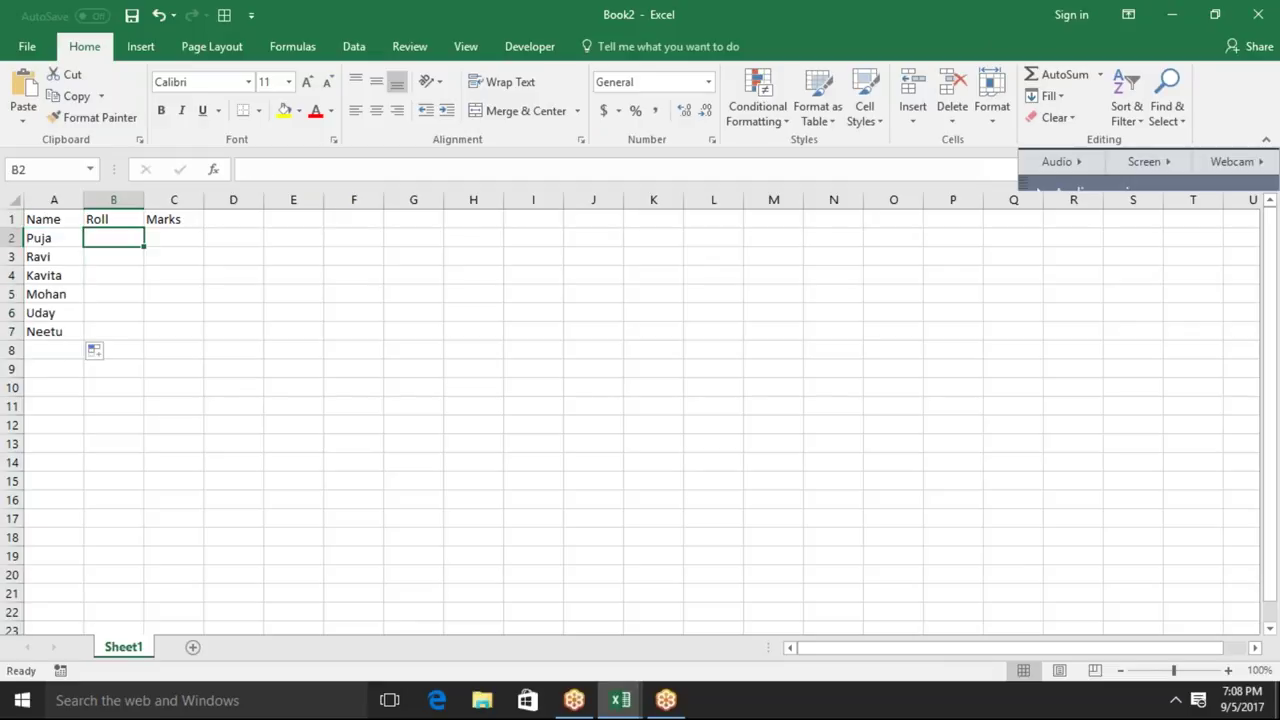
text(1)
key(Return)
text(2)
key(Return)
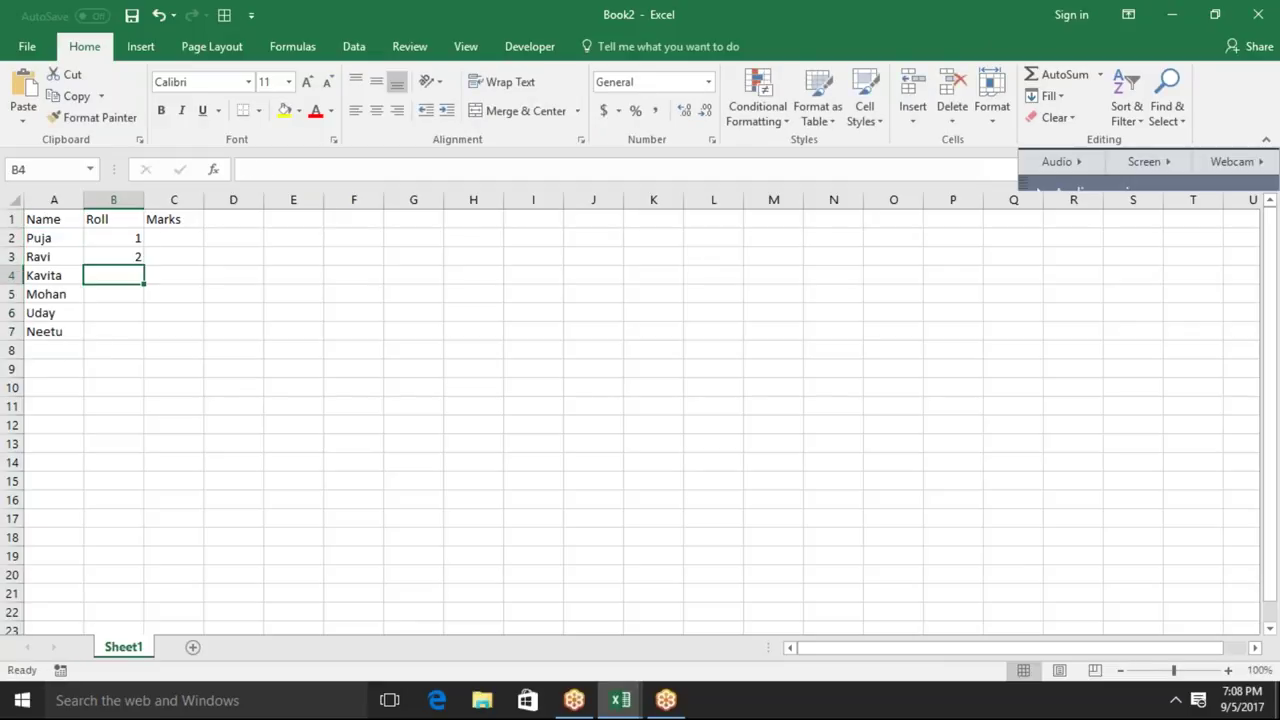
drag(138, 240, 146, 333)
Enter the formula =RANDBETWEEN(10,50) in C2 for the first mark
click(174, 234)
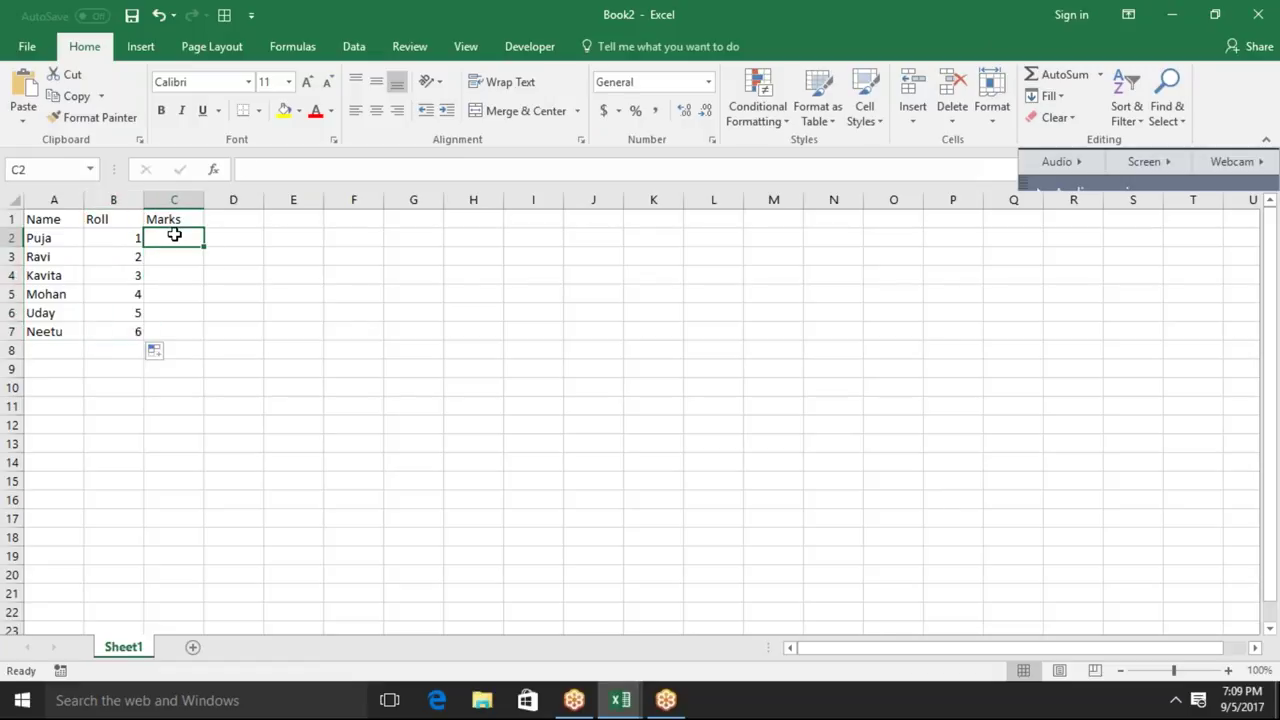
text(=ra)
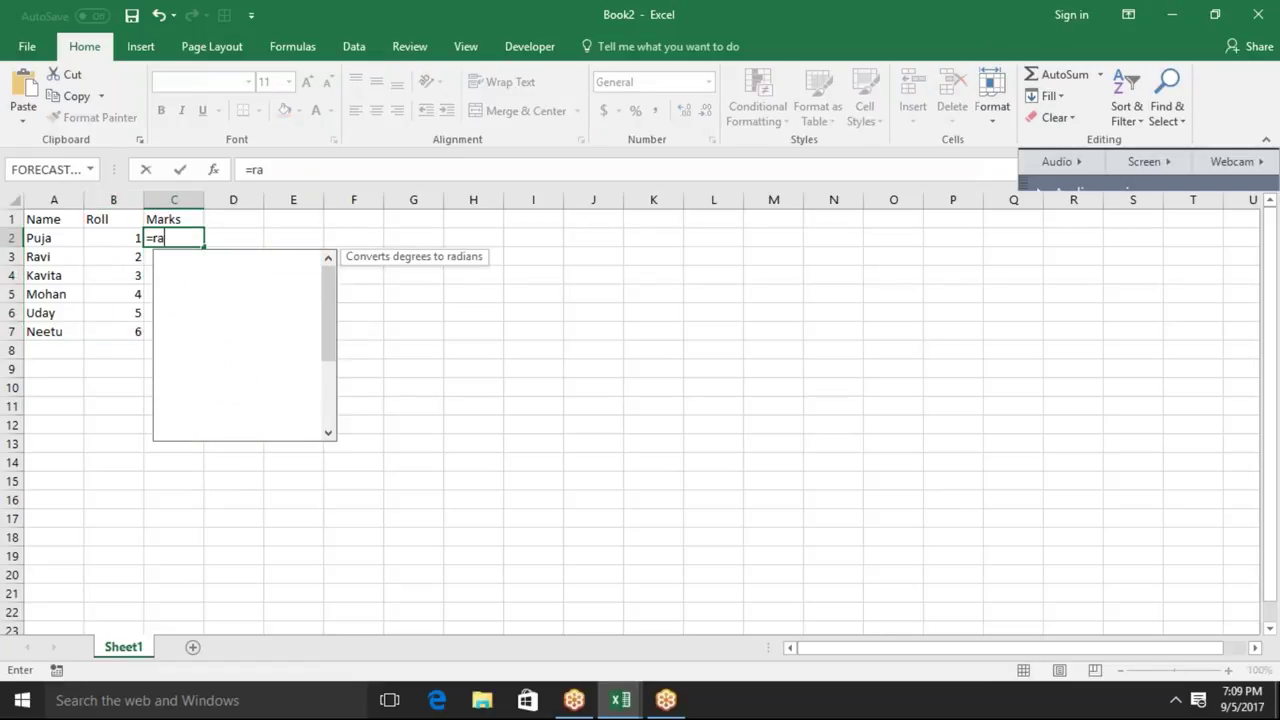
key(Down)
key(Down)
key(Tab)
text(10)
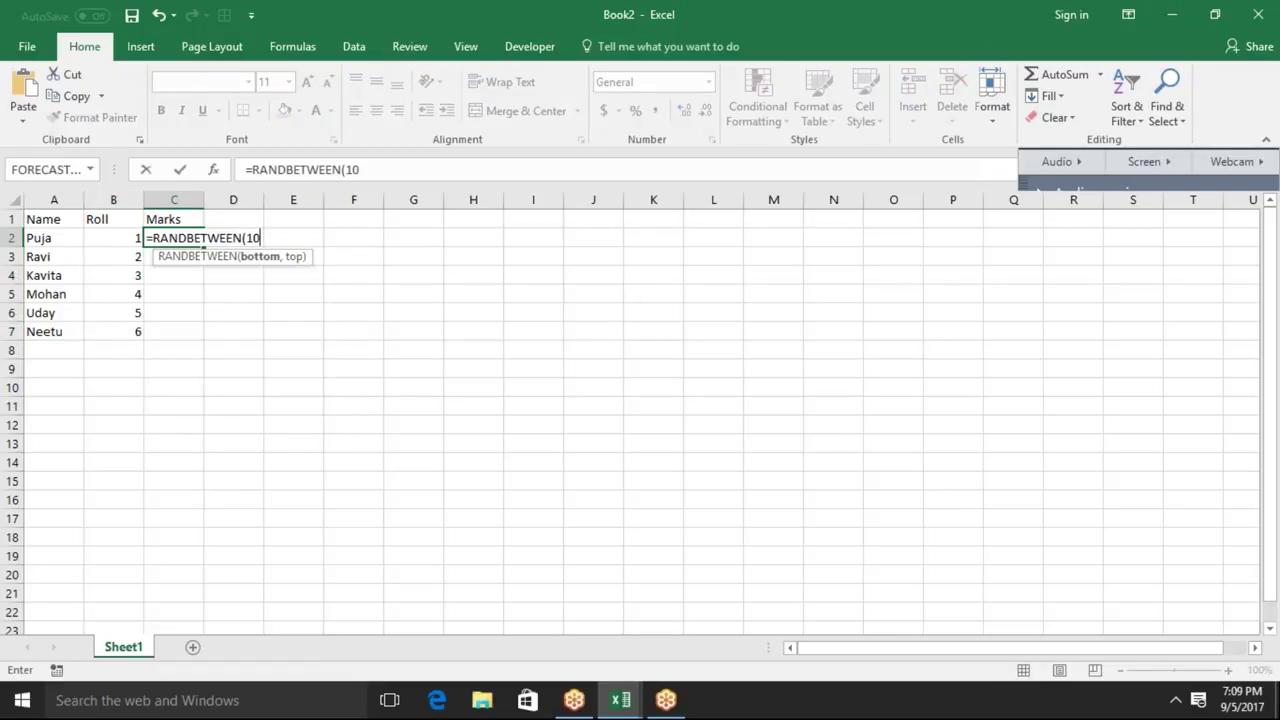
text(,50)
key(Return)
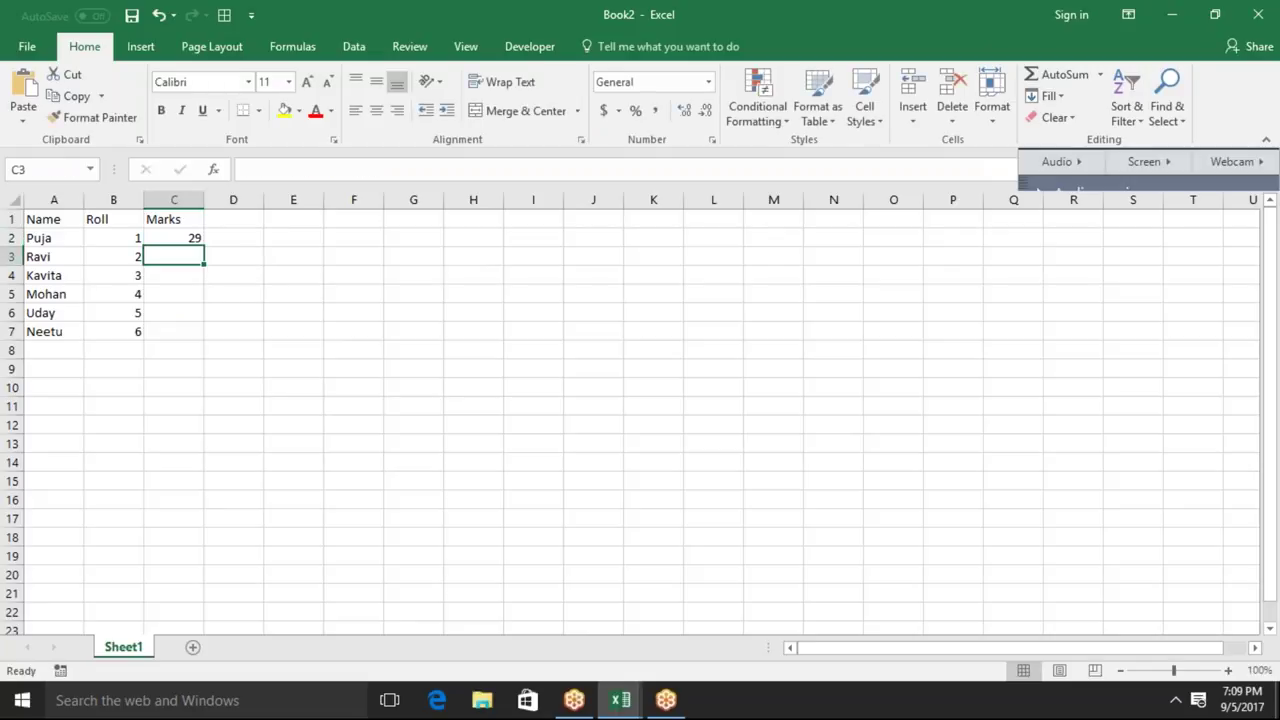
Fill the RANDBETWEEN formula from C2 down to C7 with Ctrl+D
key(Left)
key(ctrl+Down)
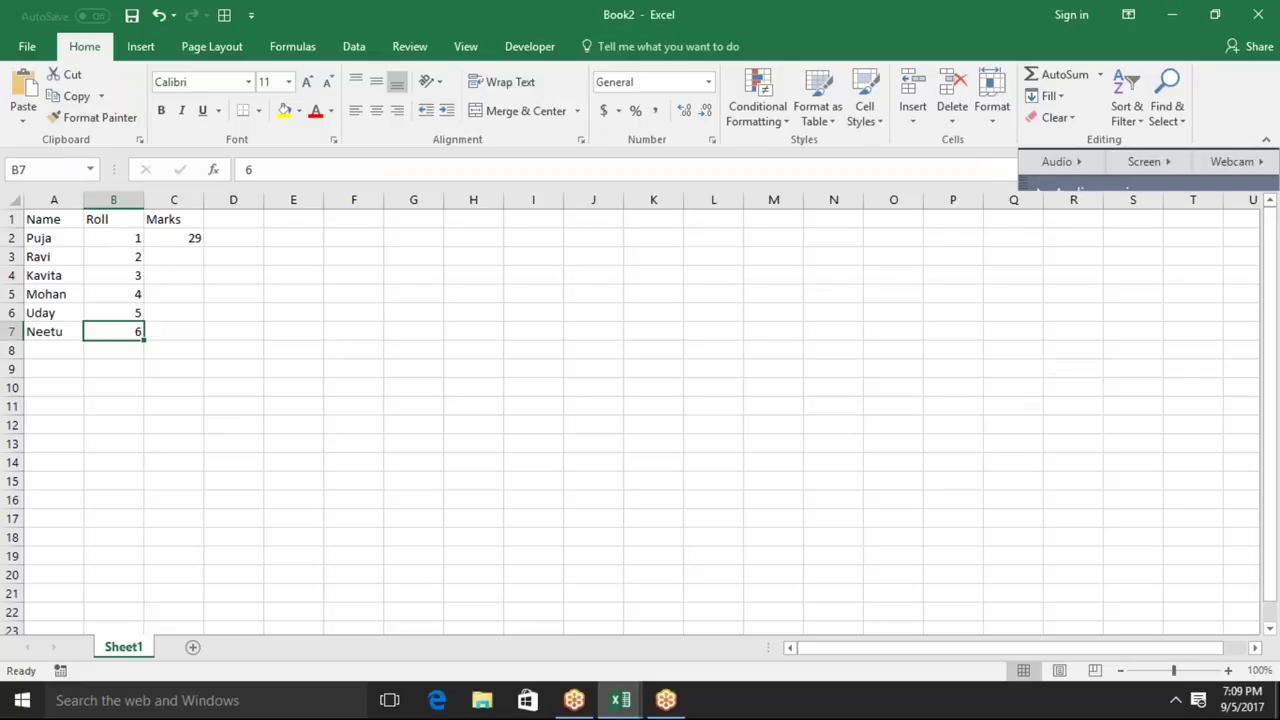
key(Right)
key(ctrl+shift+Up)
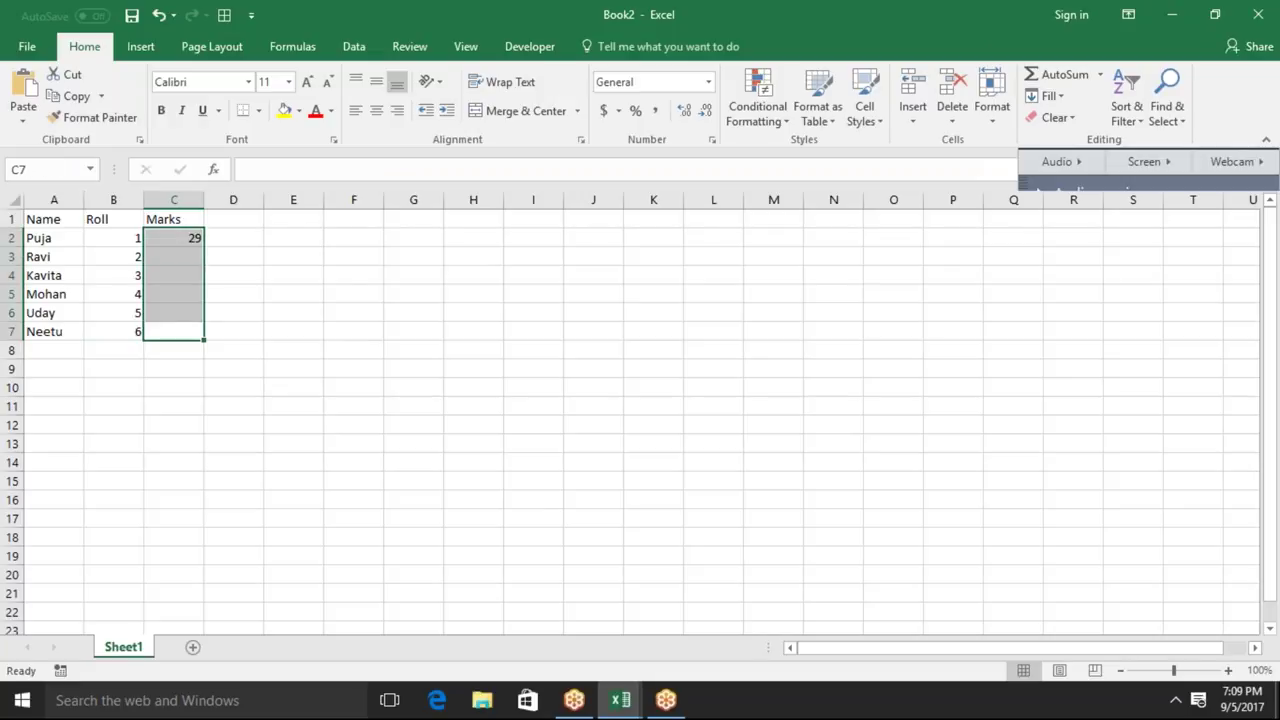
key(ctrl+d)
Select the whole table A1:C7
key(ctrl+Up)
key(ctrl+Left)
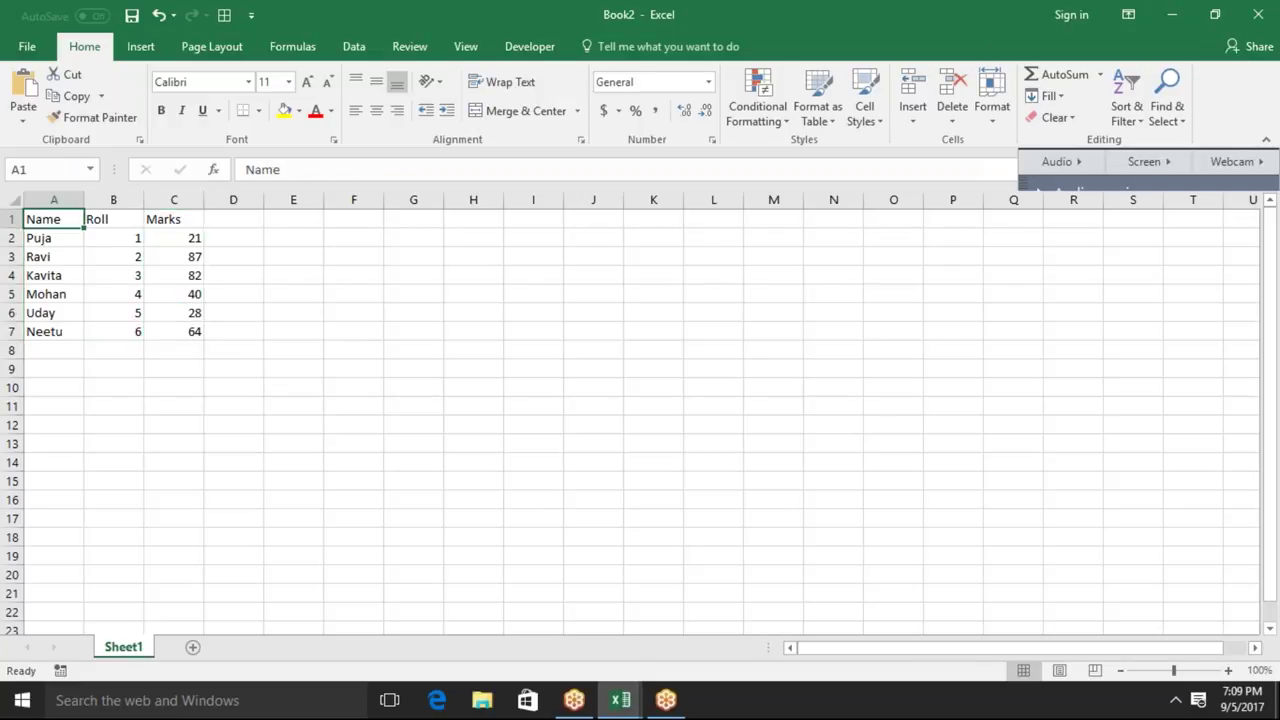
key(ctrl+shift+Right)
key(ctrl+shift+Down)
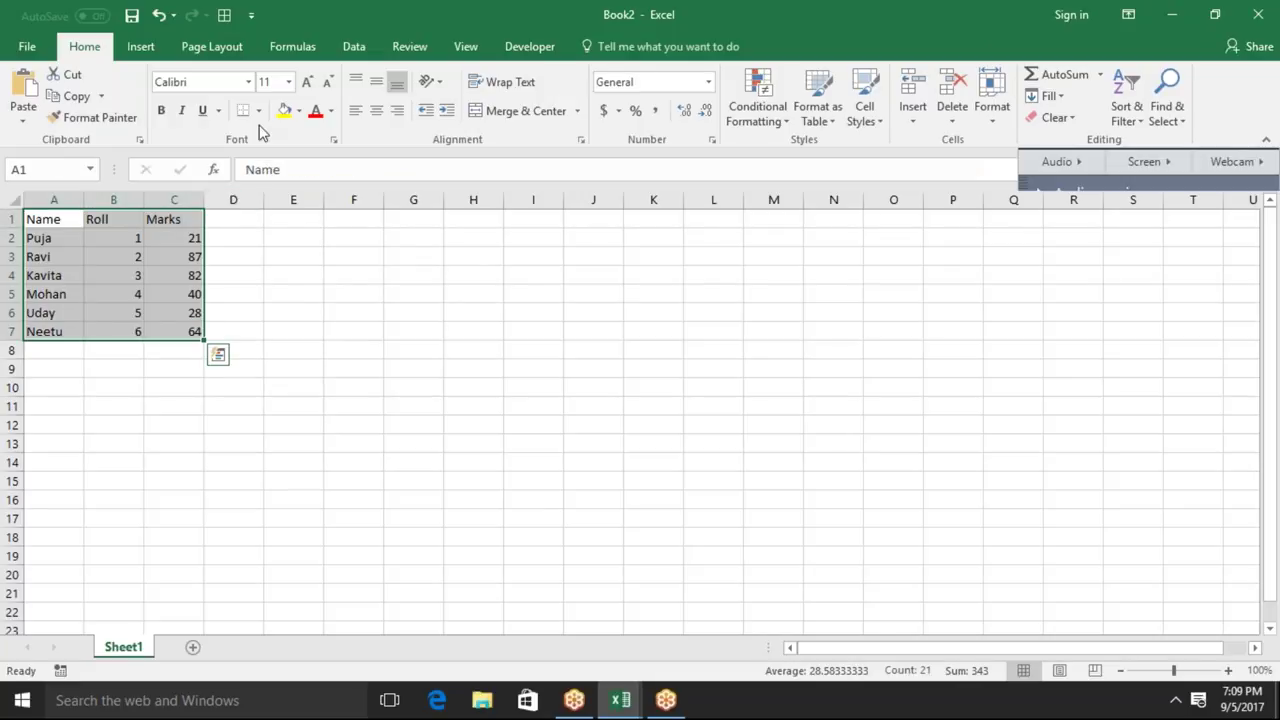
Give A1:C7 all borders, centred contents and a yellow fill
click(259, 110)
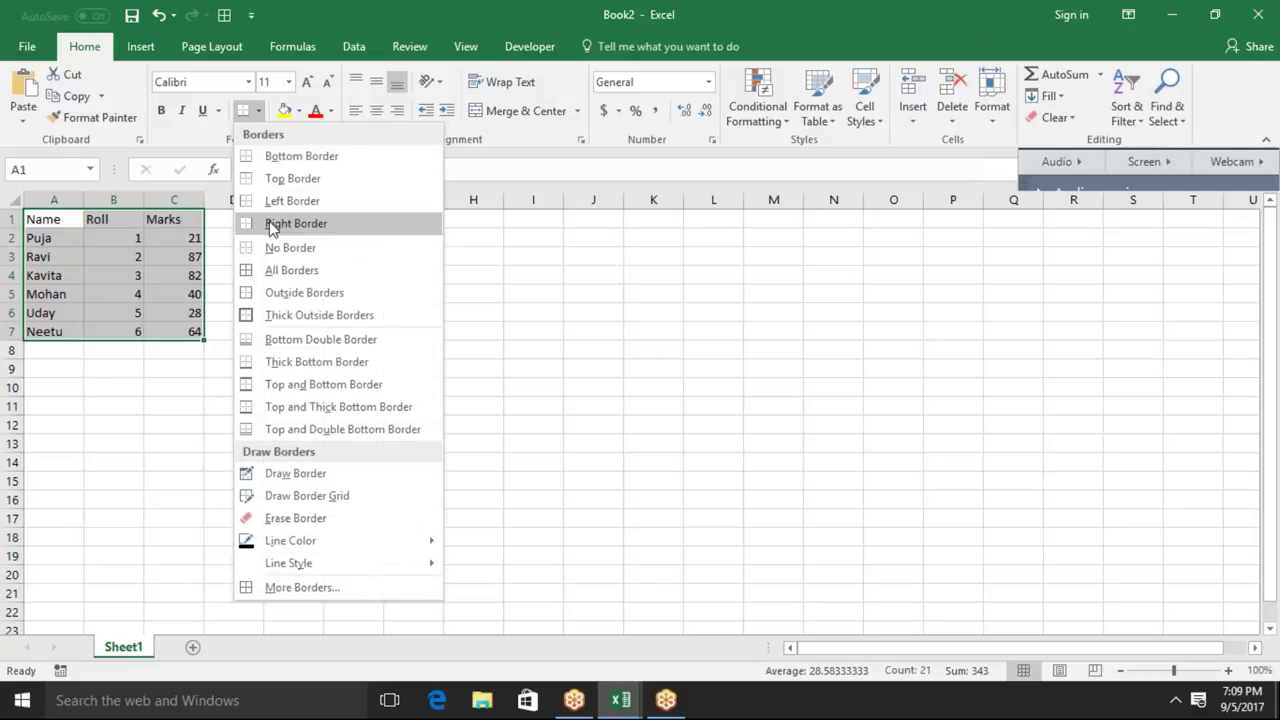
click(285, 270)
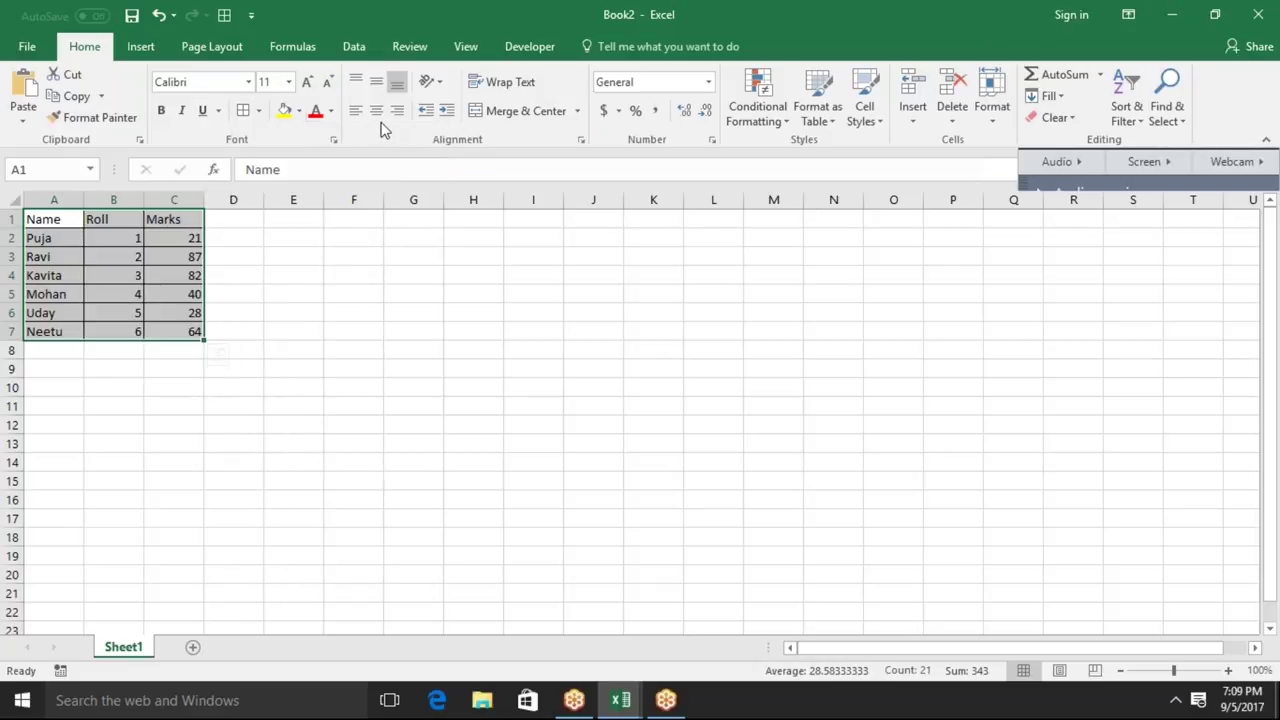
click(376, 111)
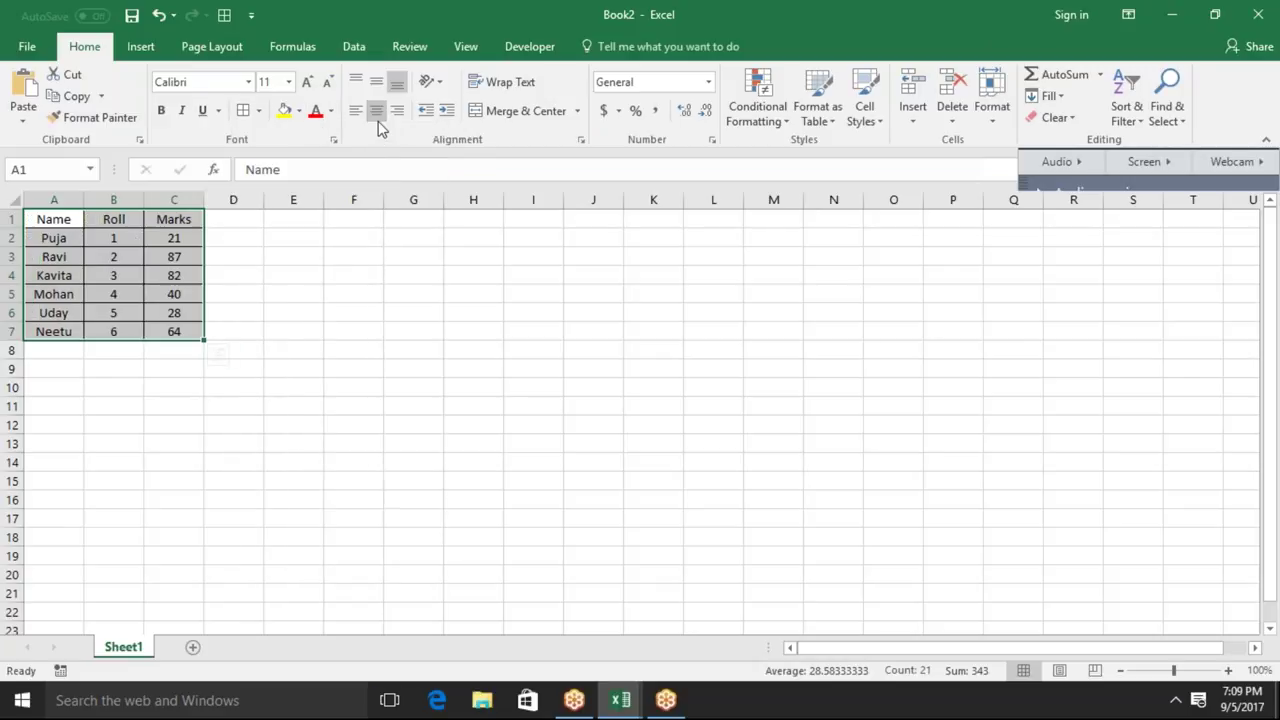
click(284, 111)
Check the Marks formulas, then select and copy C2:C7
click(158, 276)
click(172, 253)
key(Up)
key(ctrl+shift+Down)
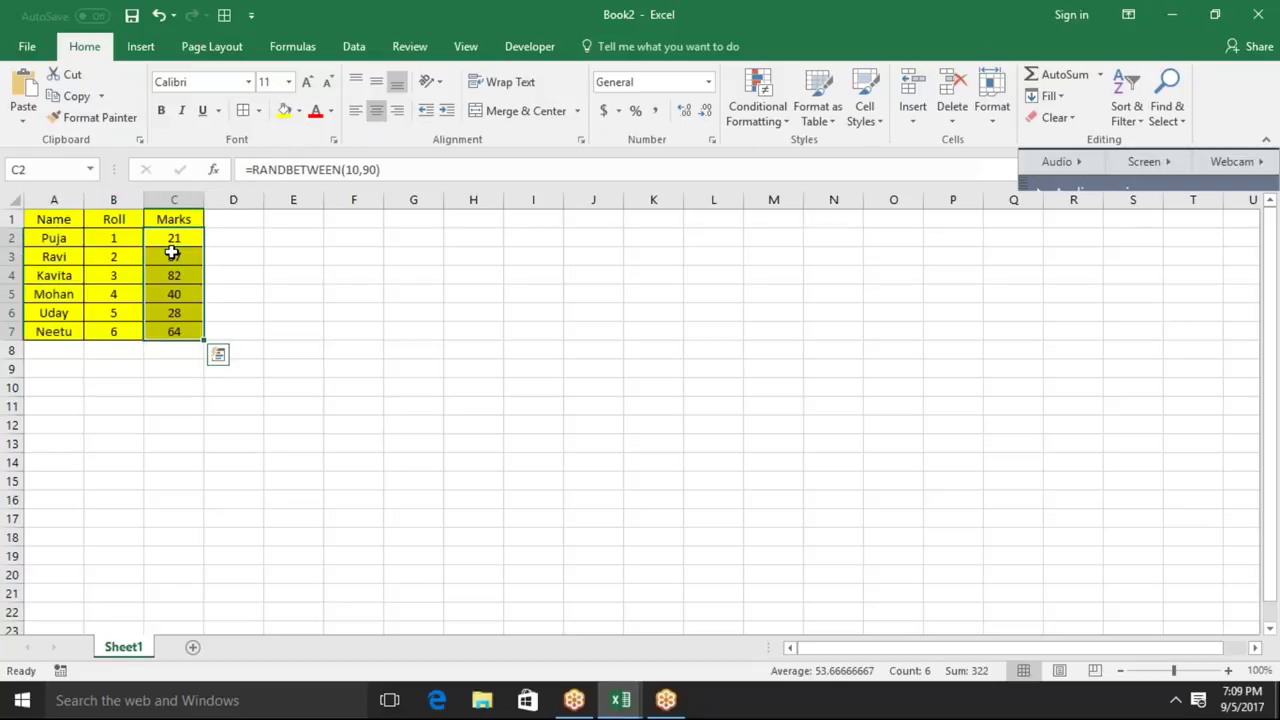
key(ctrl+c)
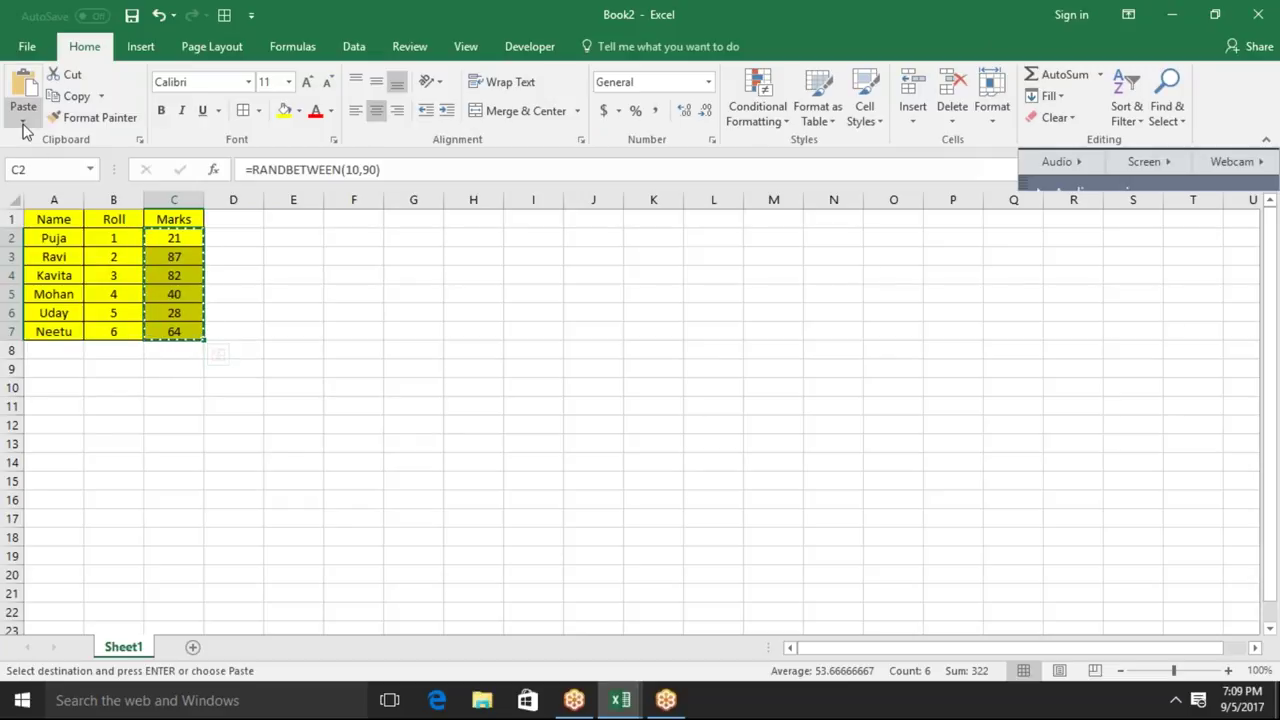
Paste the marks in C2:C7 as fixed values, then undo to restore the random formulas
click(23, 121)
click(21, 241)
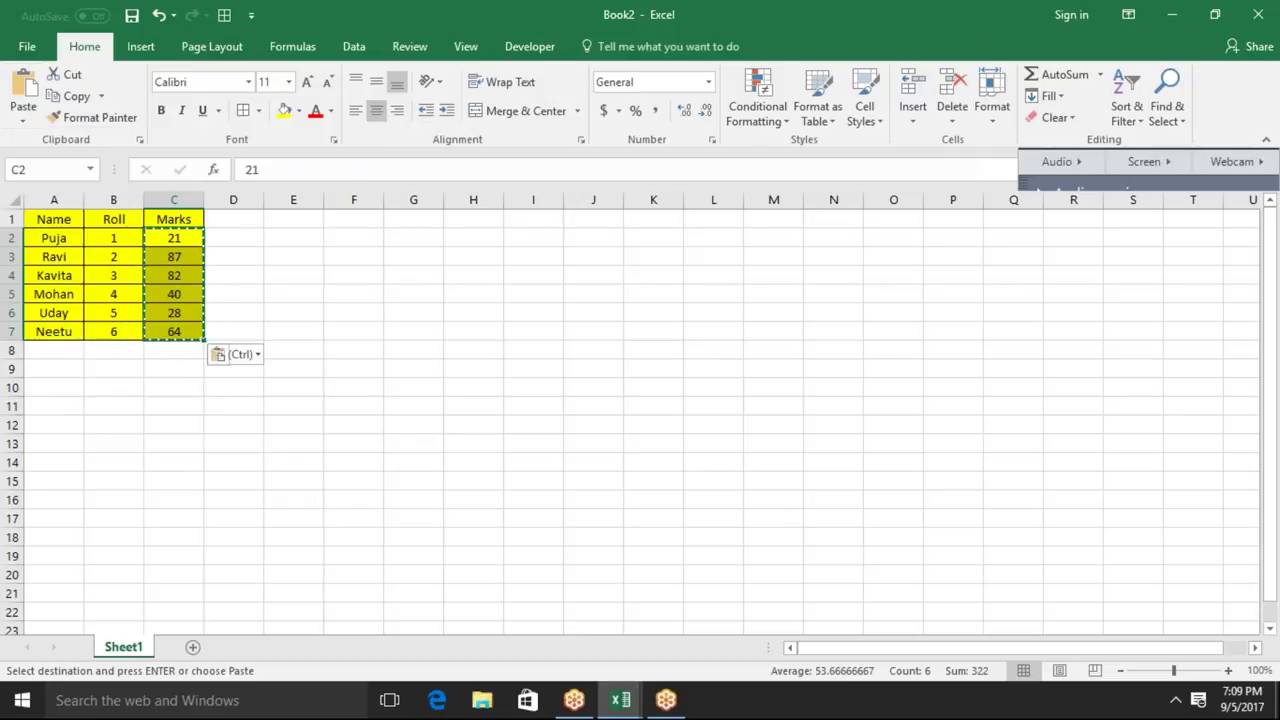
click(46, 240)
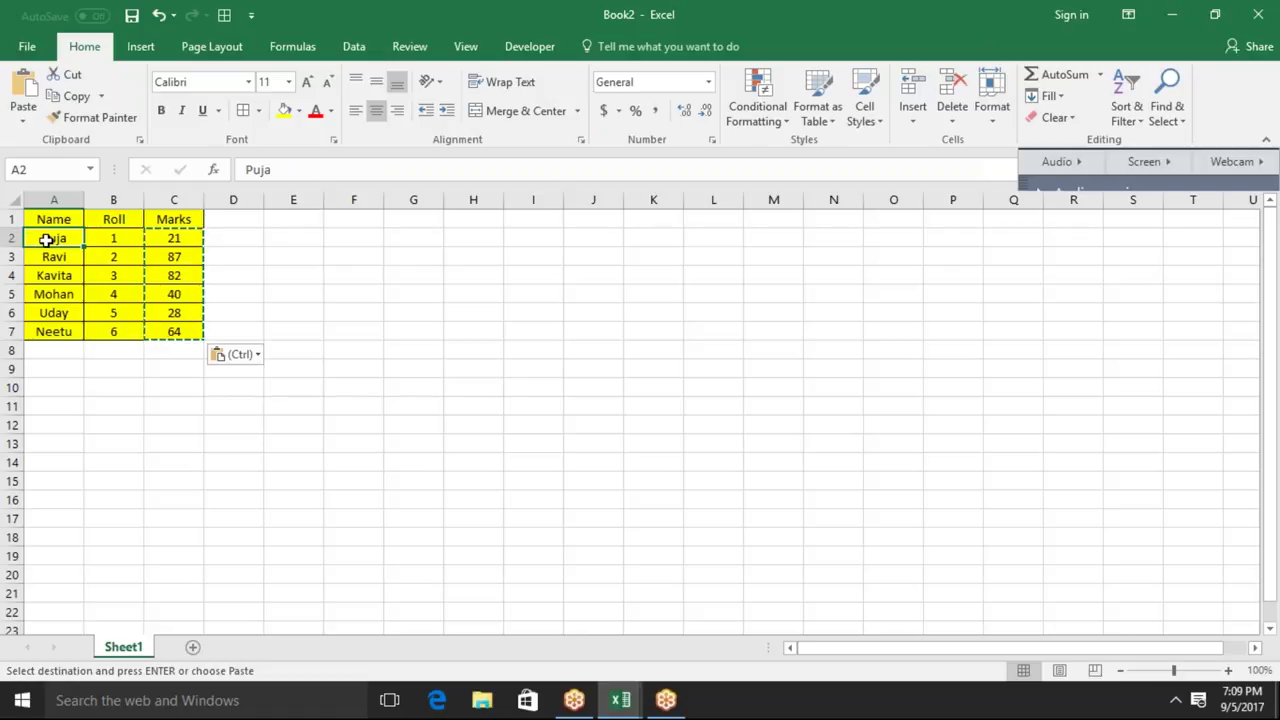
key(Escape)
click(113, 257)
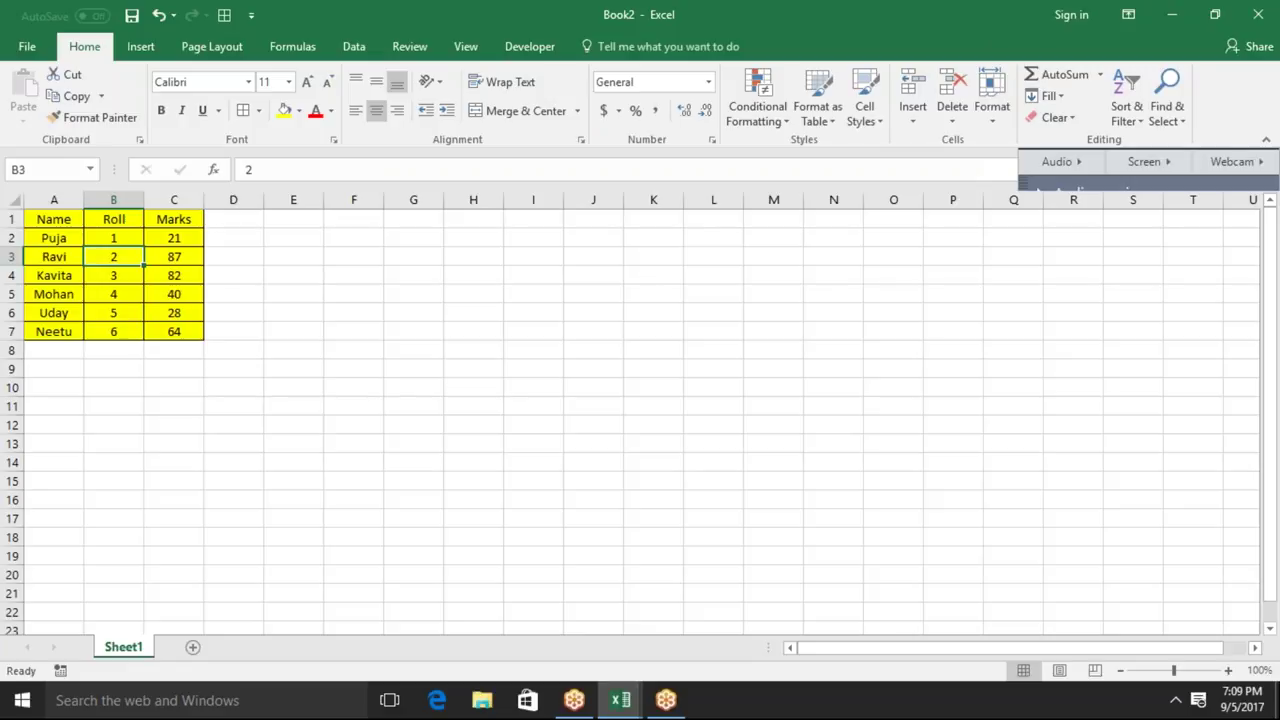
key(ctrl+z)
key(Escape)
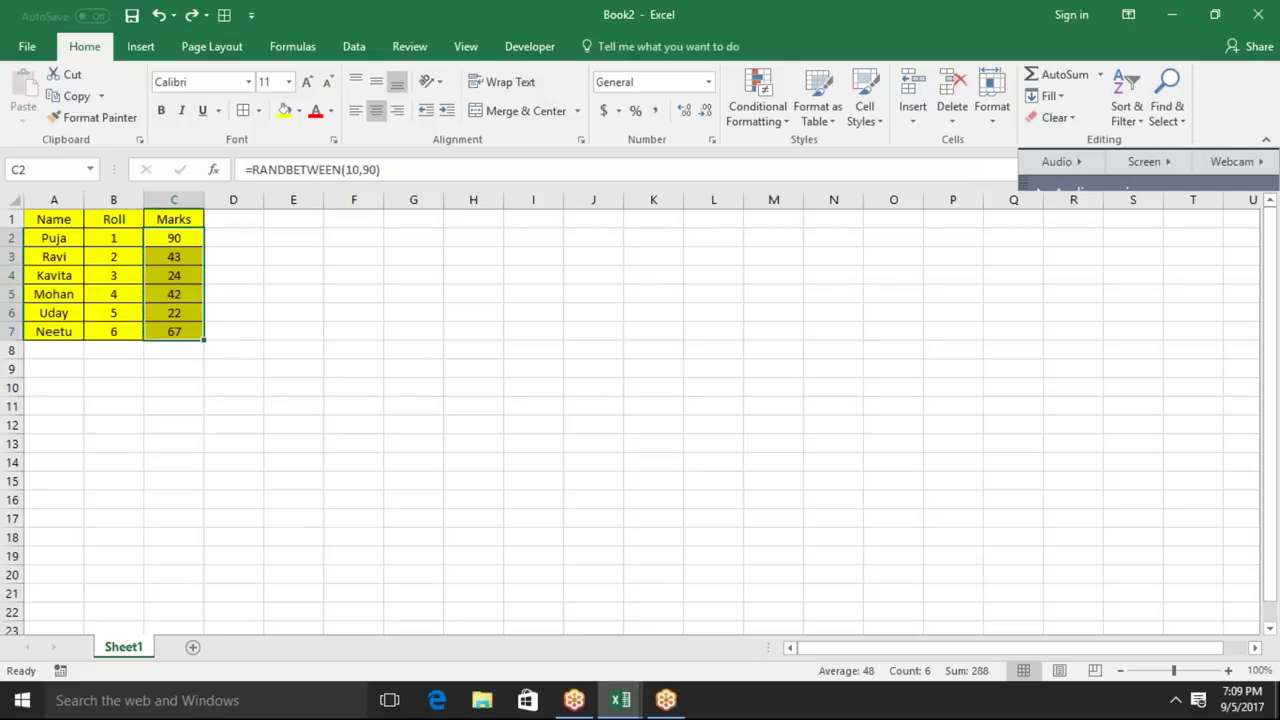
Cancel a drag of C2 onto C4, recalculate the marks, and select the table from A1
click(185, 245)
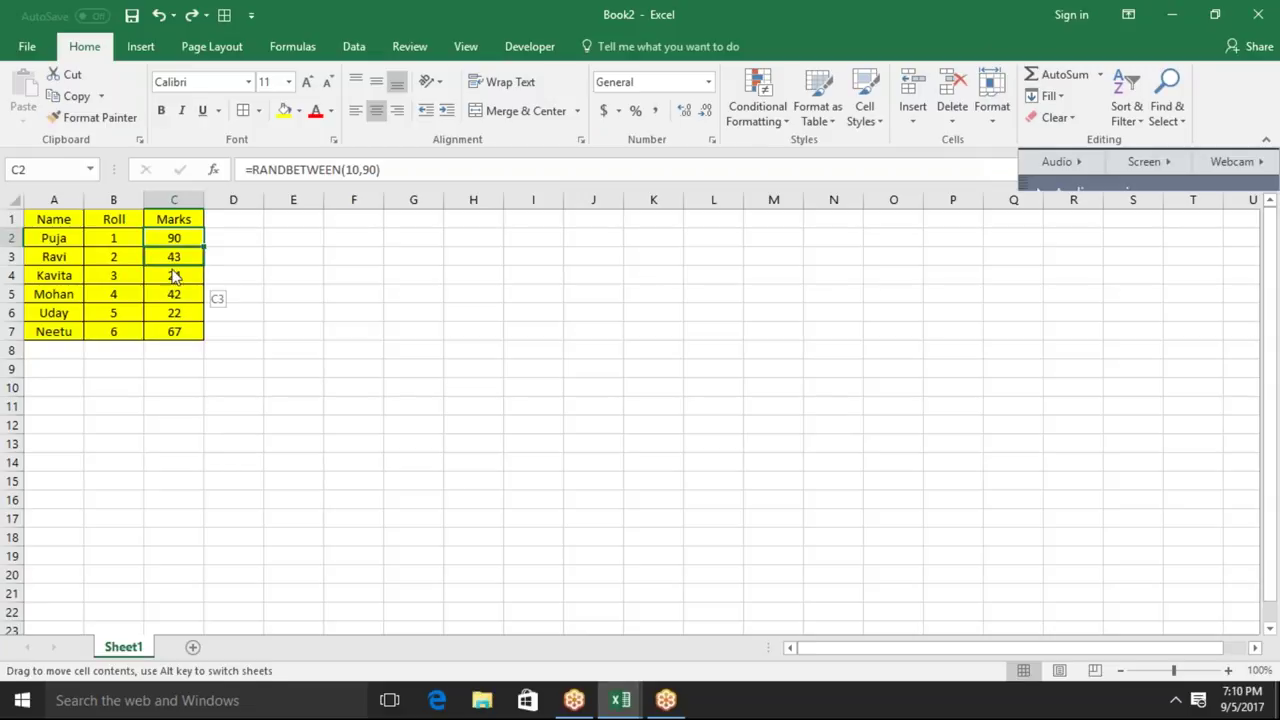
drag(174, 246, 174, 280)
key(Escape)
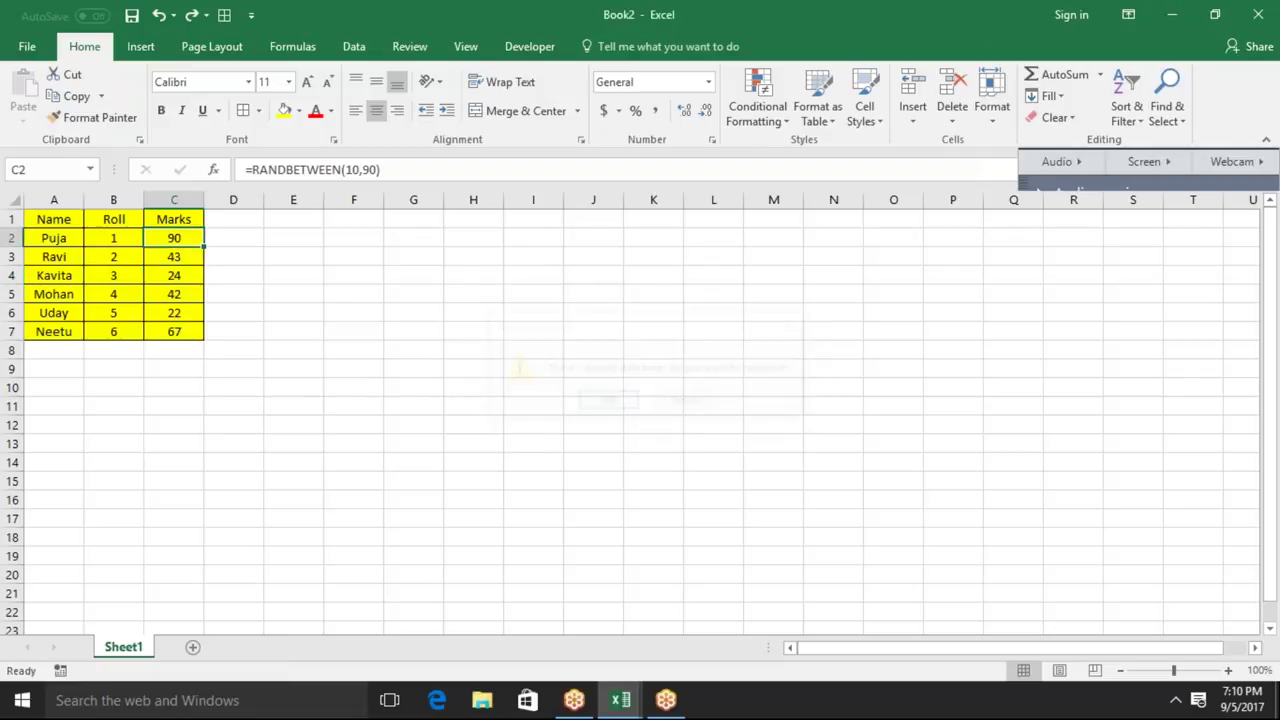
click(285, 232)
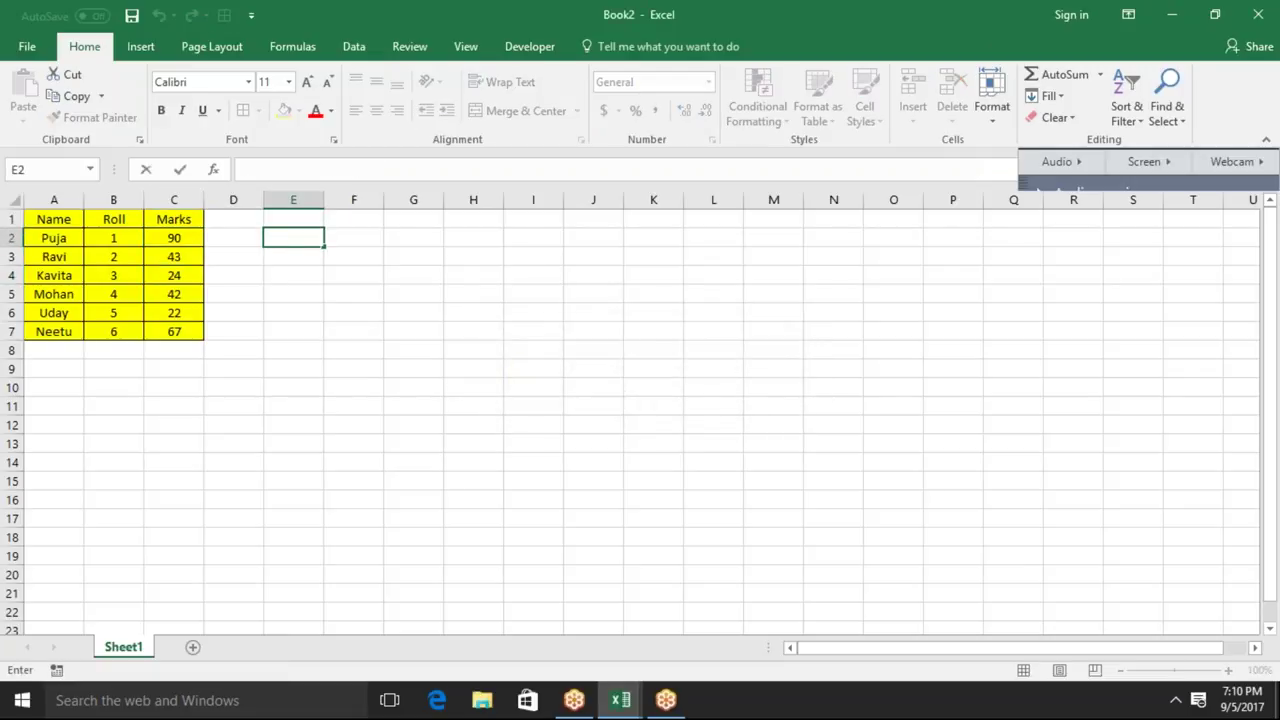
key(Return)
key(Return)
key(Return)
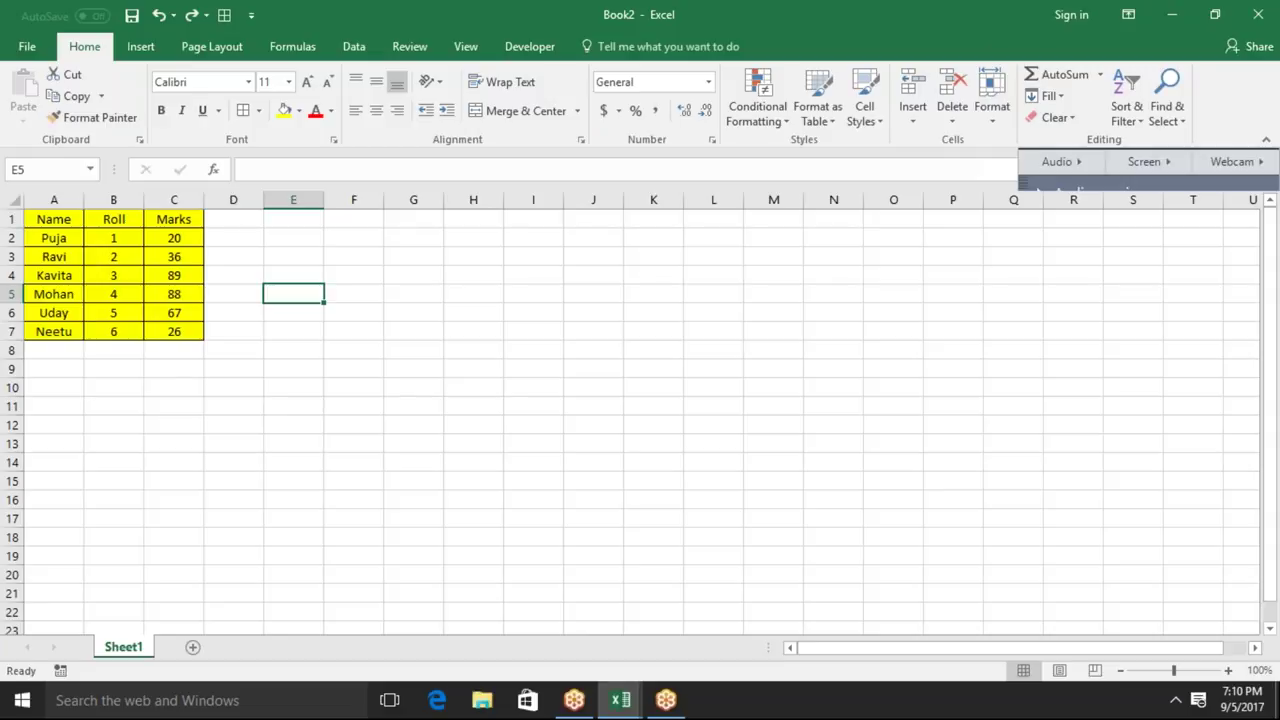
click(114, 219)
mouse_move(54, 219)
mouse_down()
mouse_move(174, 219)
mouse_move(174, 331)
mouse_up()
Copy table A1:C7 and paste it with its formatting at G1, filling G1:I7
key(ctrl+c)
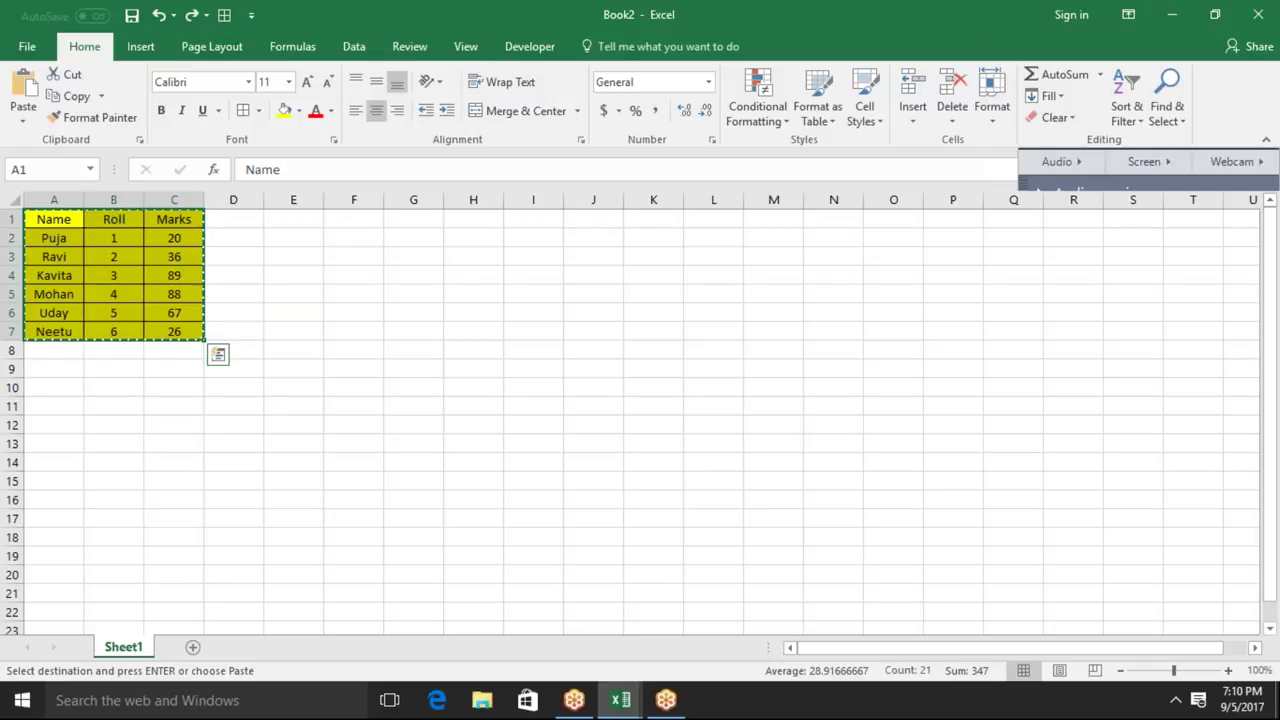
click(421, 216)
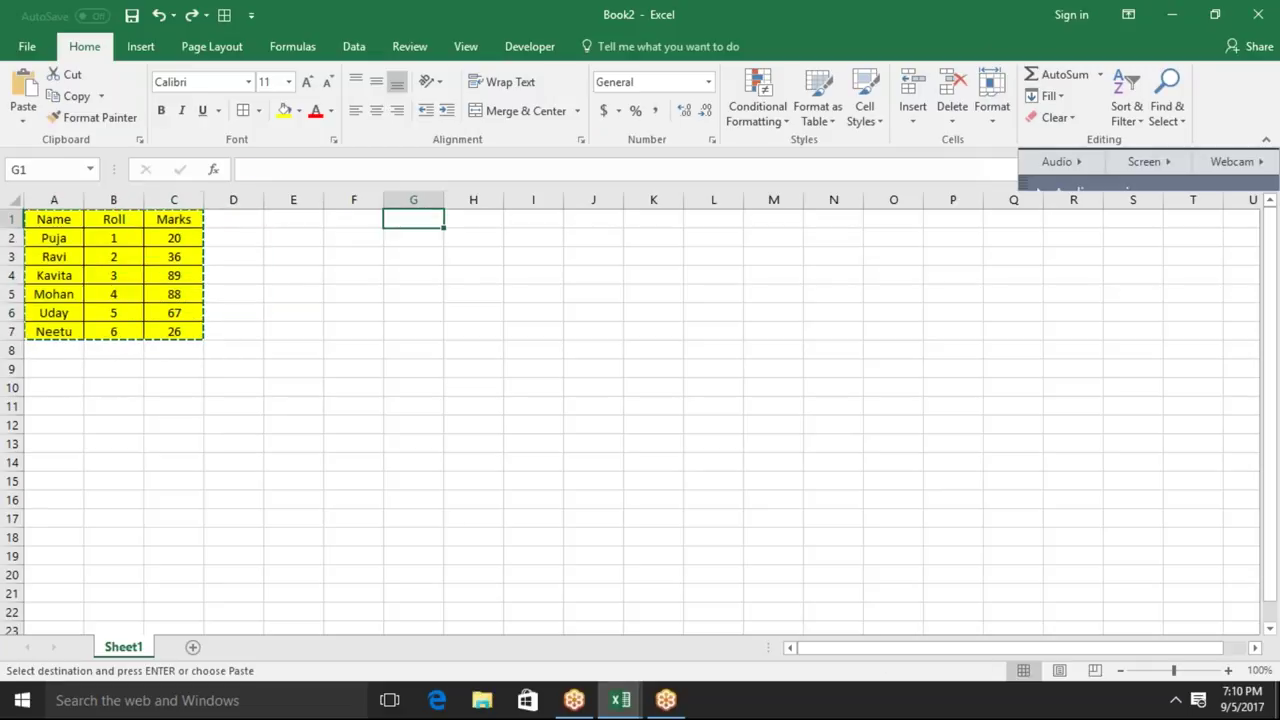
key(ctrl+v)
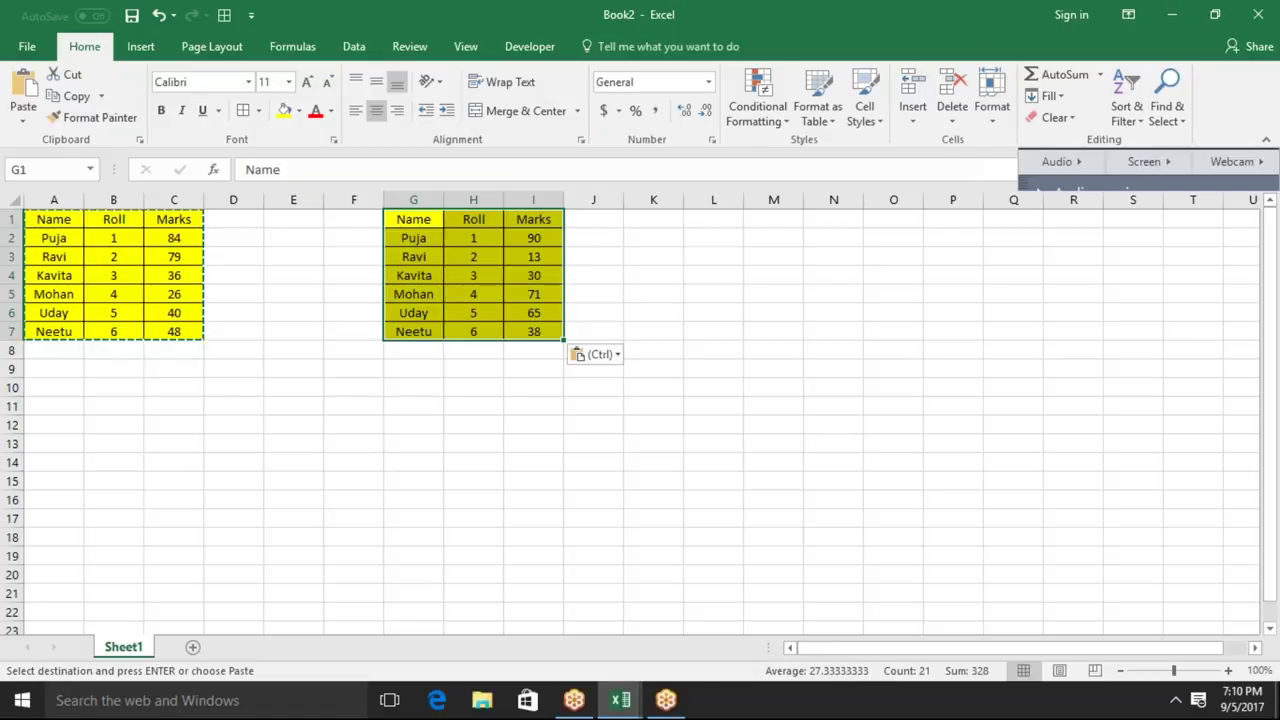
click(473, 275)
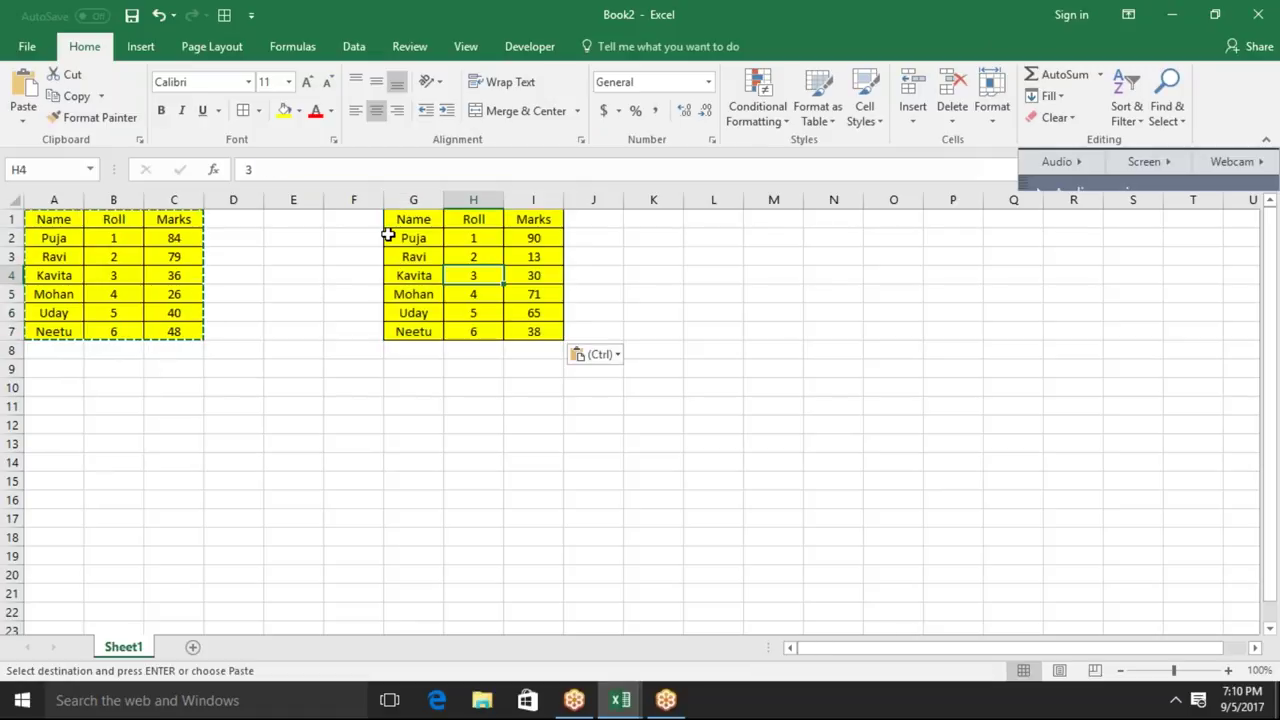
Undo the G1 paste and re-paste the table there with Paste Special set to Formulas
key(ctrl+z)
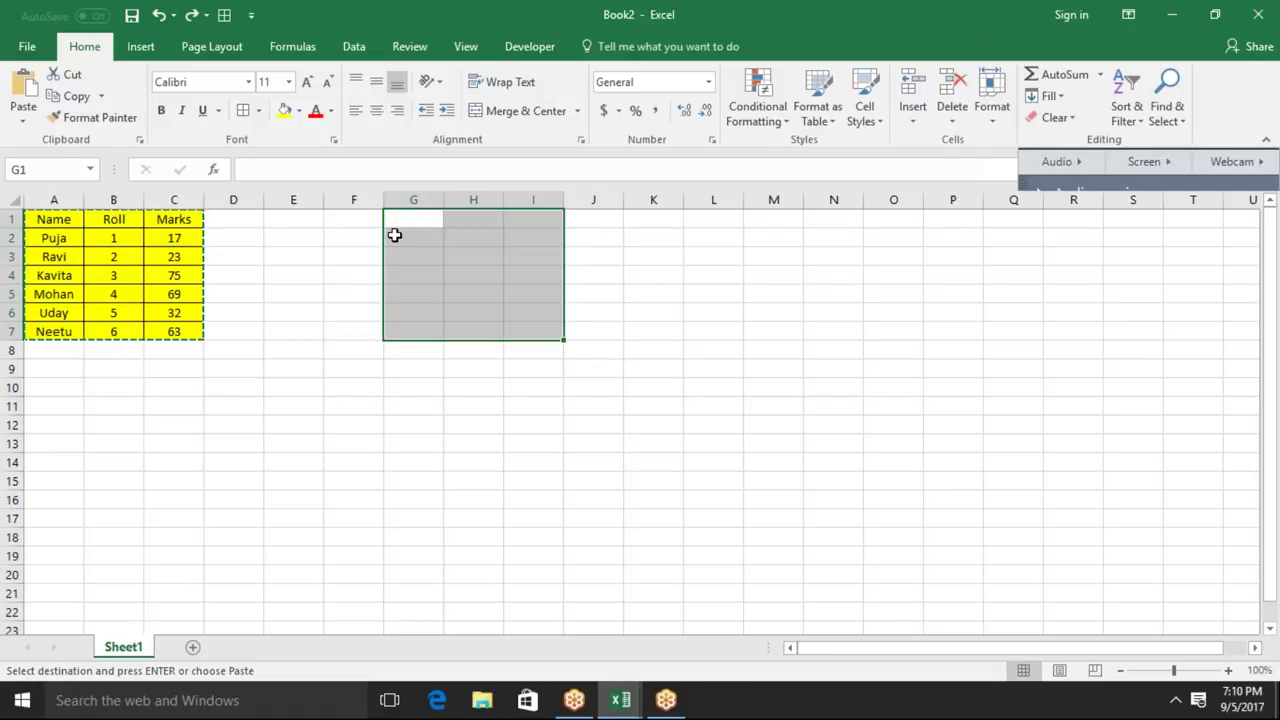
click(399, 223)
right_click(399, 223)
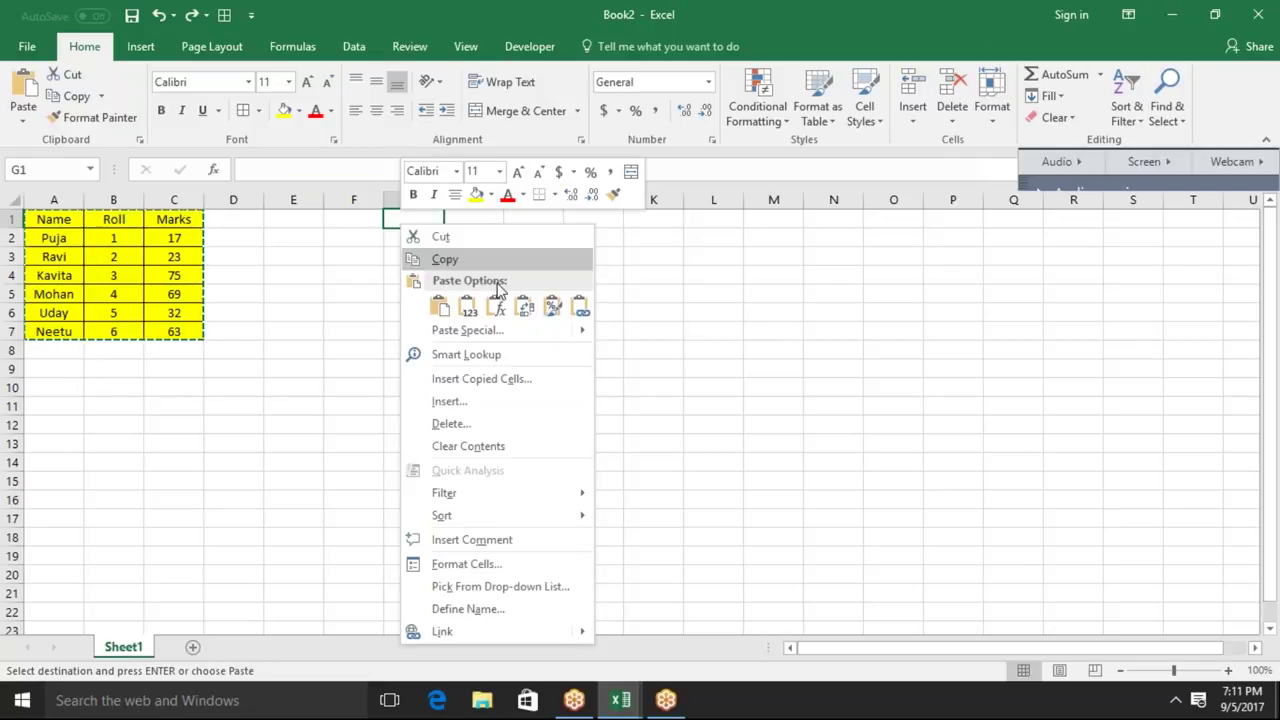
click(507, 326)
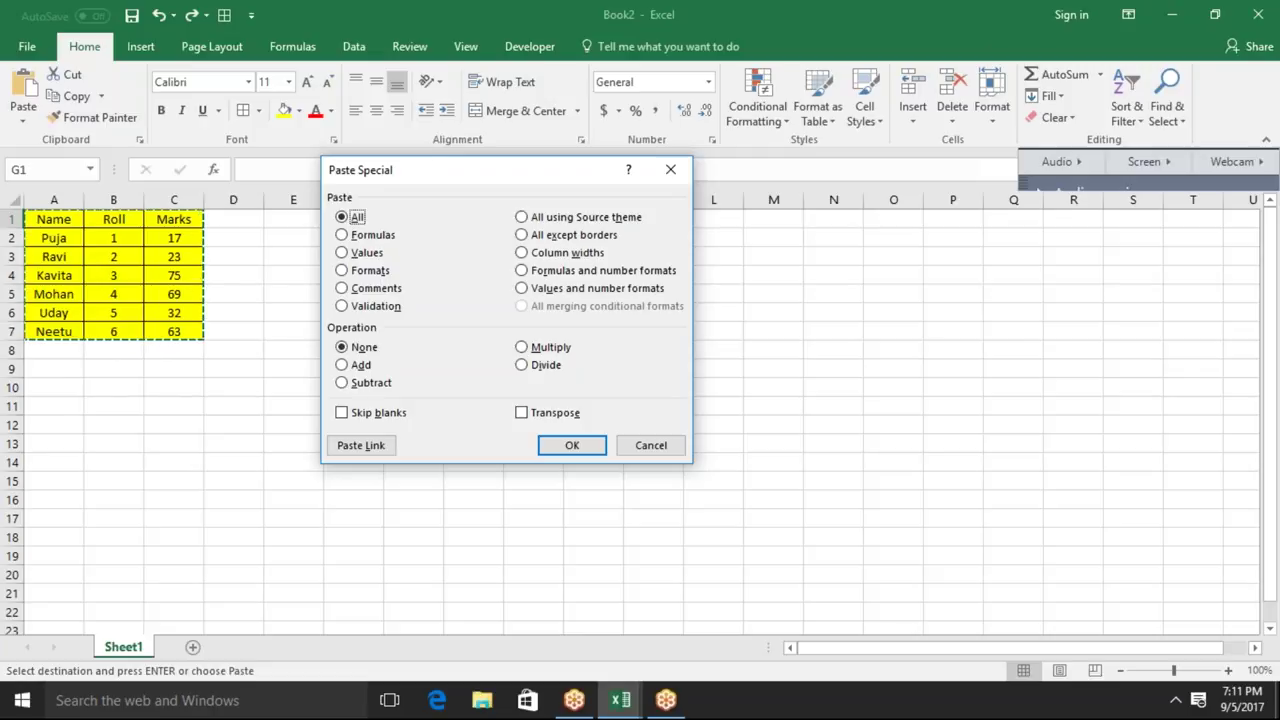
click(390, 236)
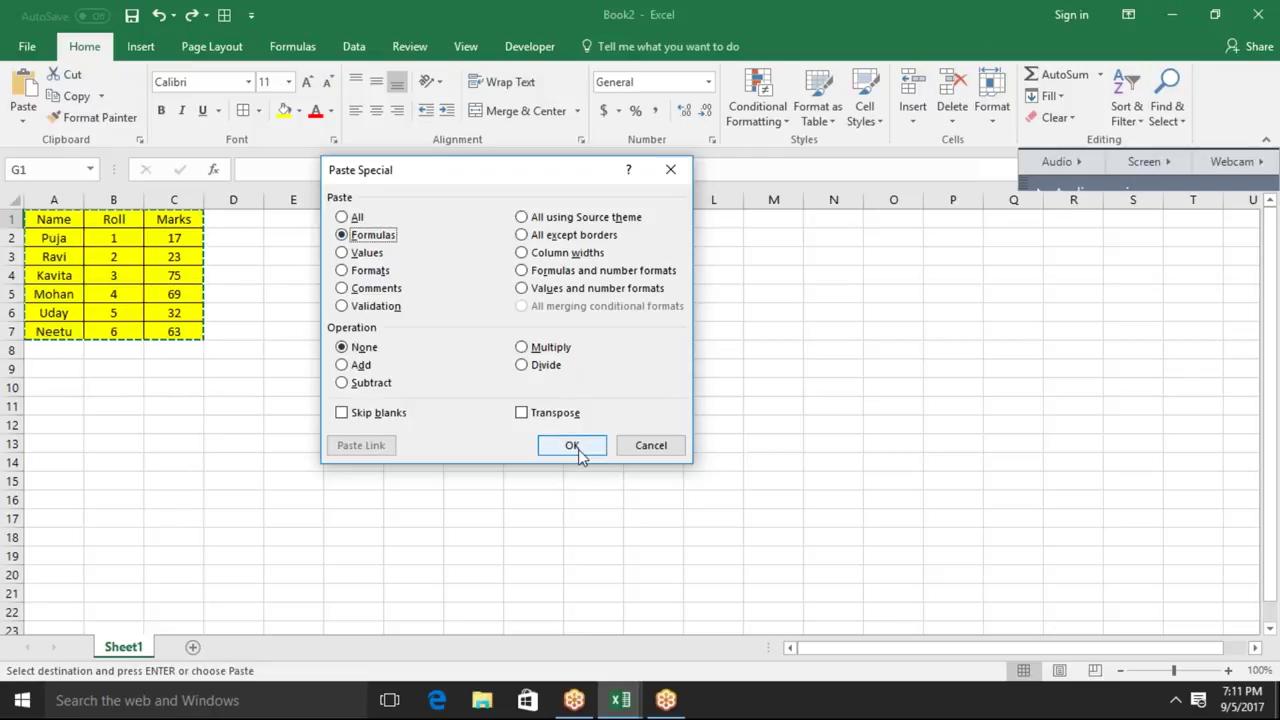
click(572, 445)
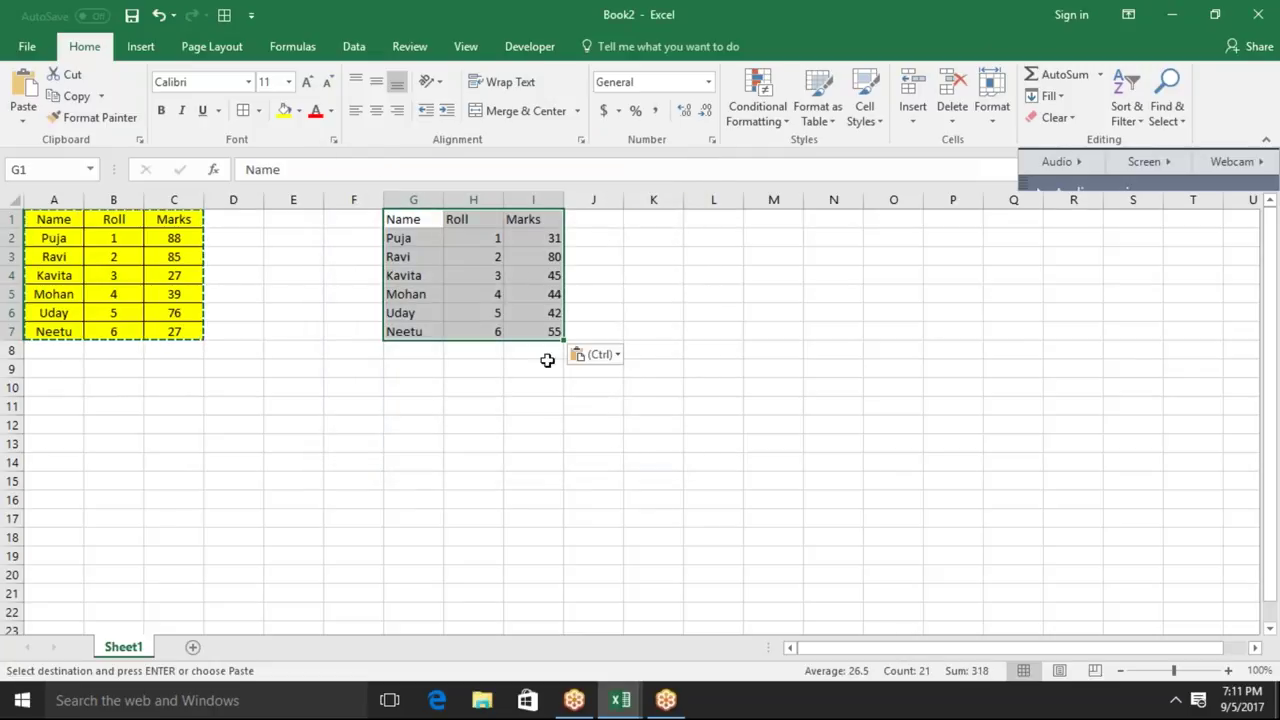
Compare the pasted cells with the original to confirm formulas remain without formatting
click(525, 287)
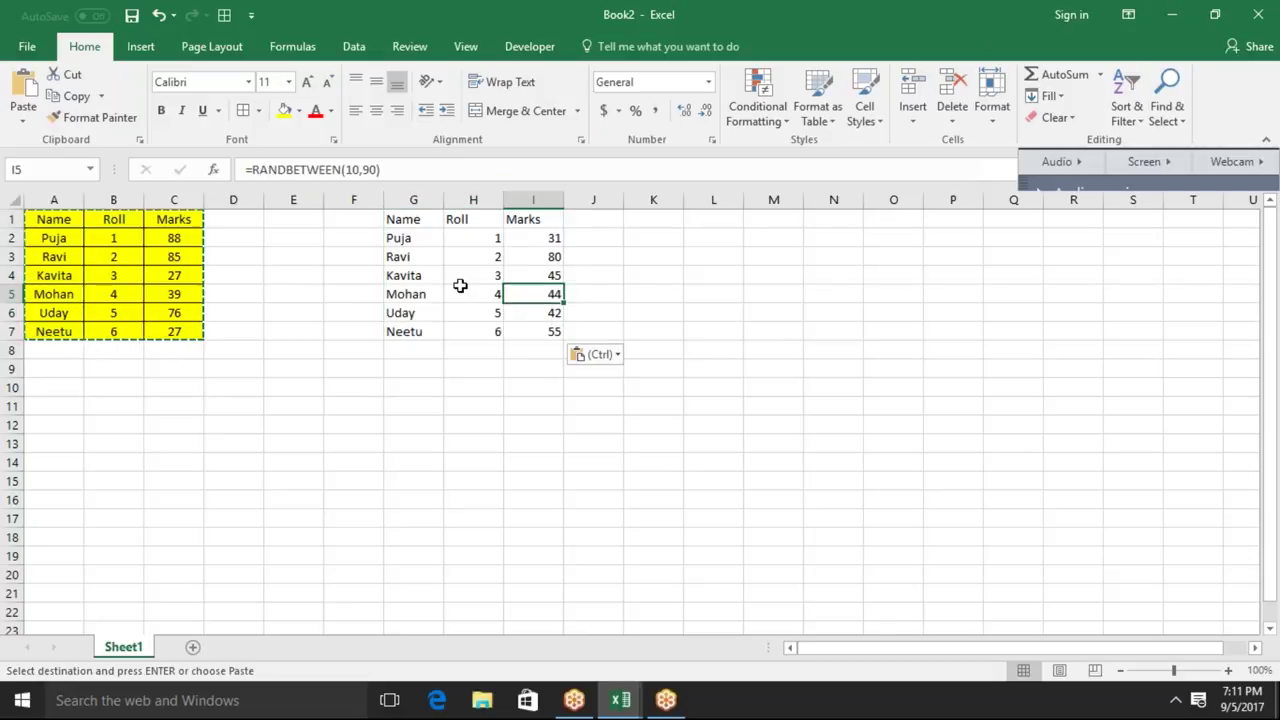
click(413, 220)
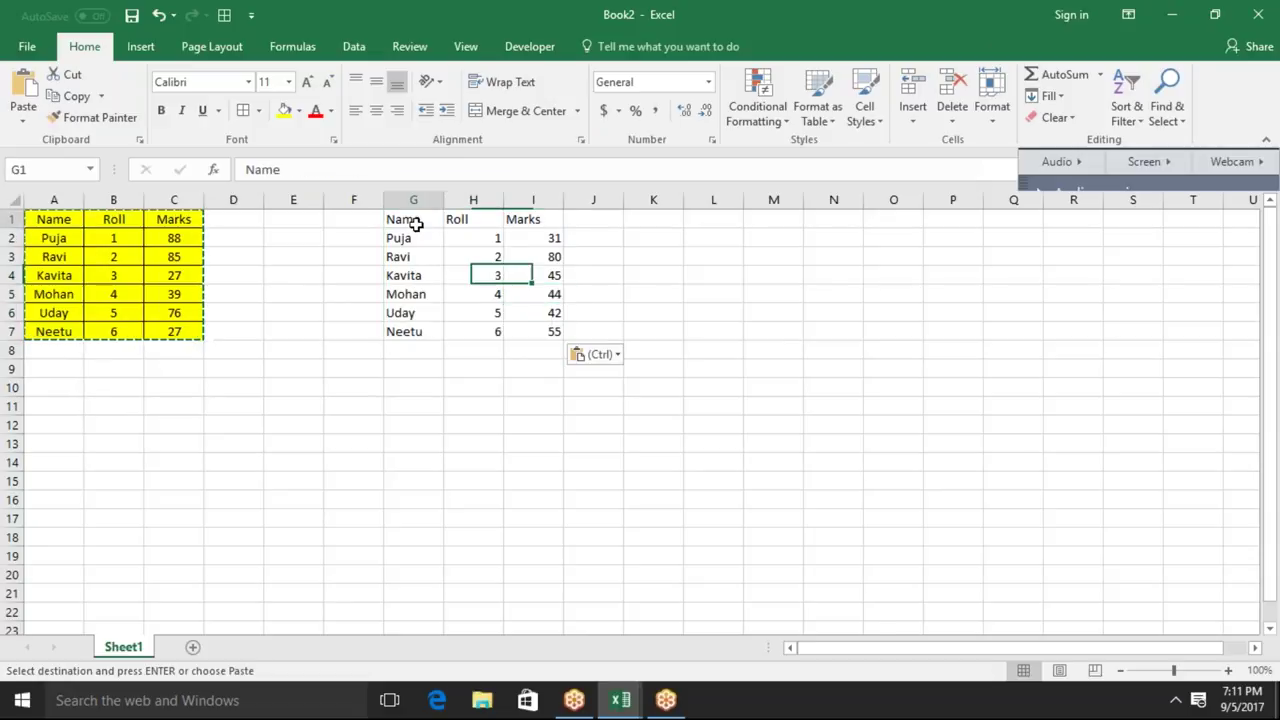
click(63, 218)
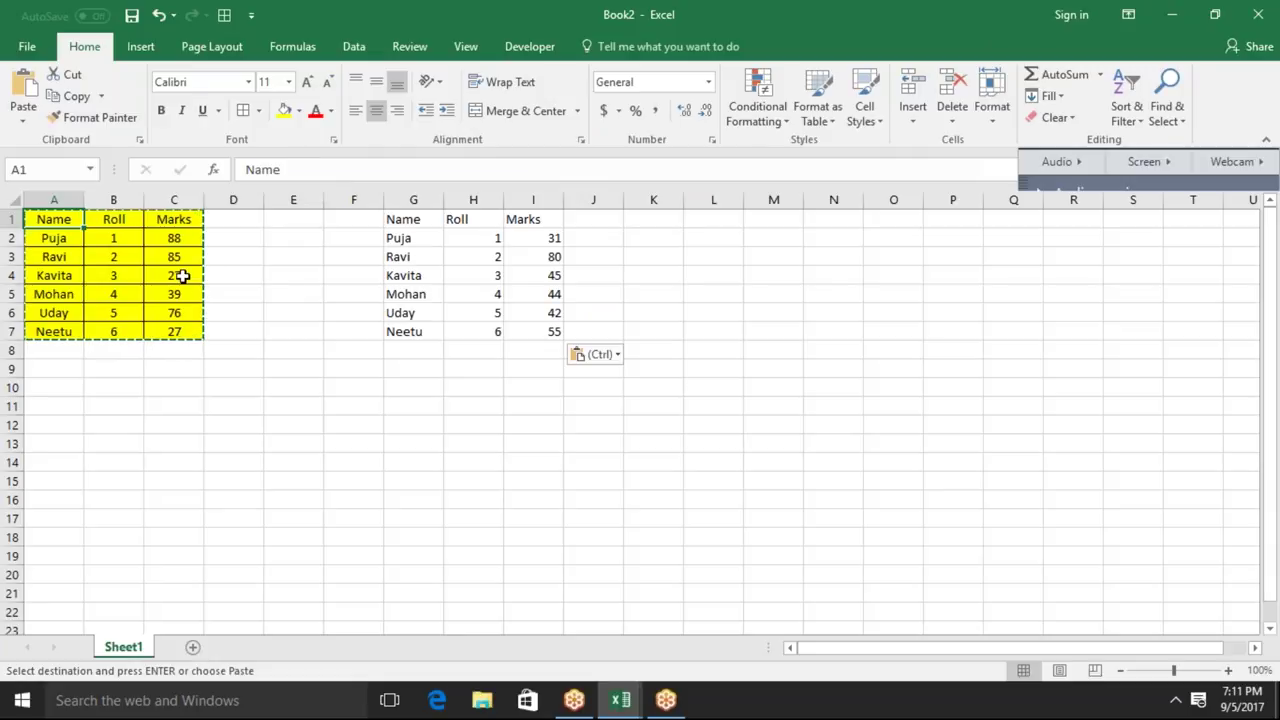
click(413, 279)
click(469, 275)
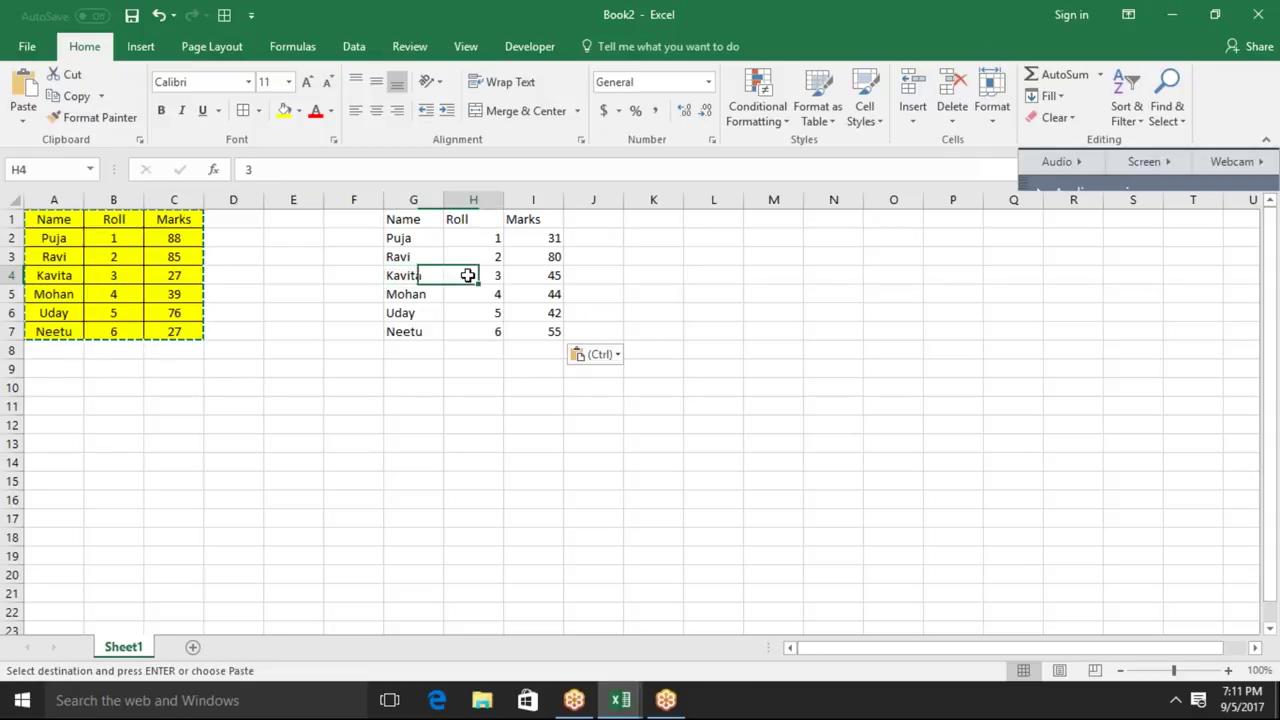
Paste Special the table as Values at G9, giving fixed marks in G9:I15
click(406, 367)
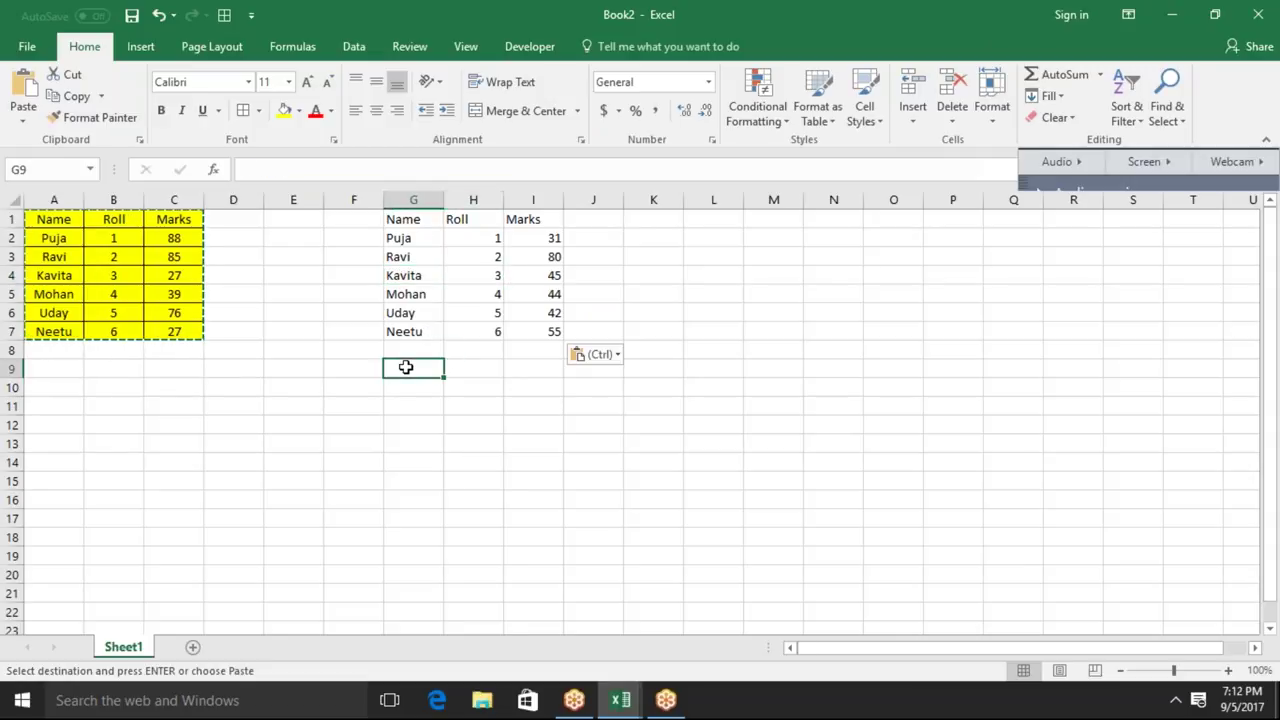
right_click(406, 367)
click(465, 370)
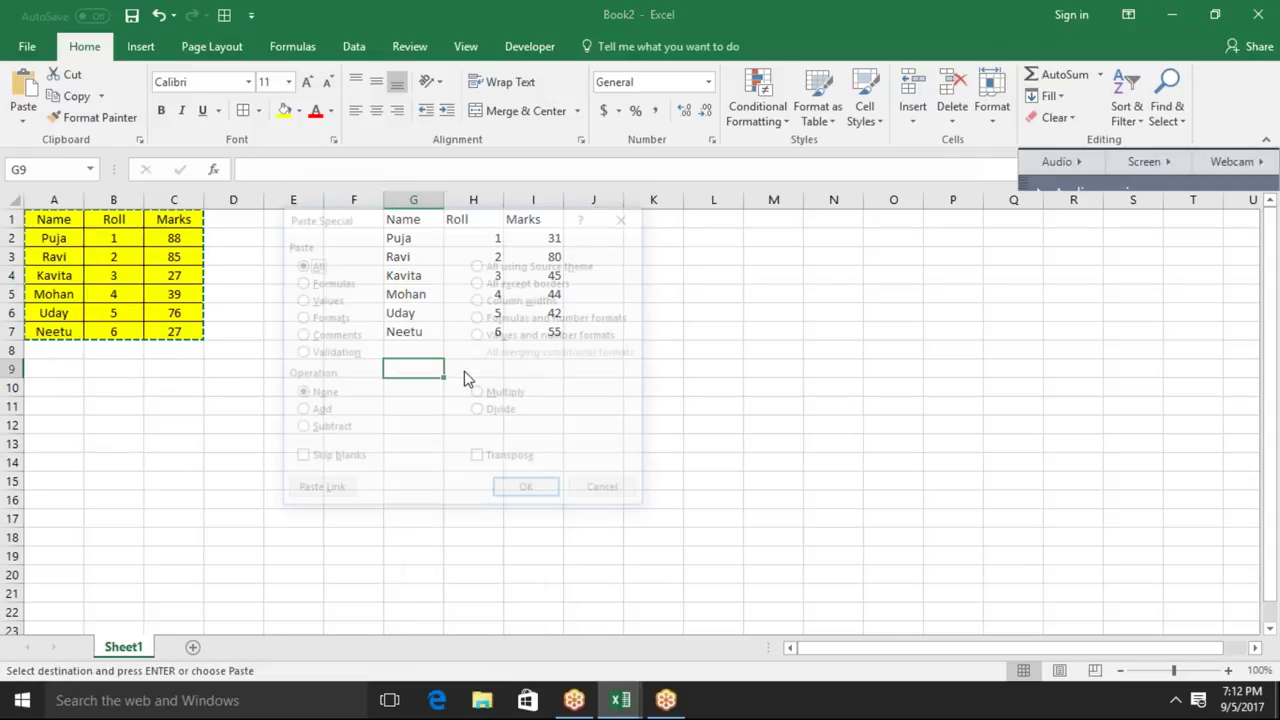
click(336, 301)
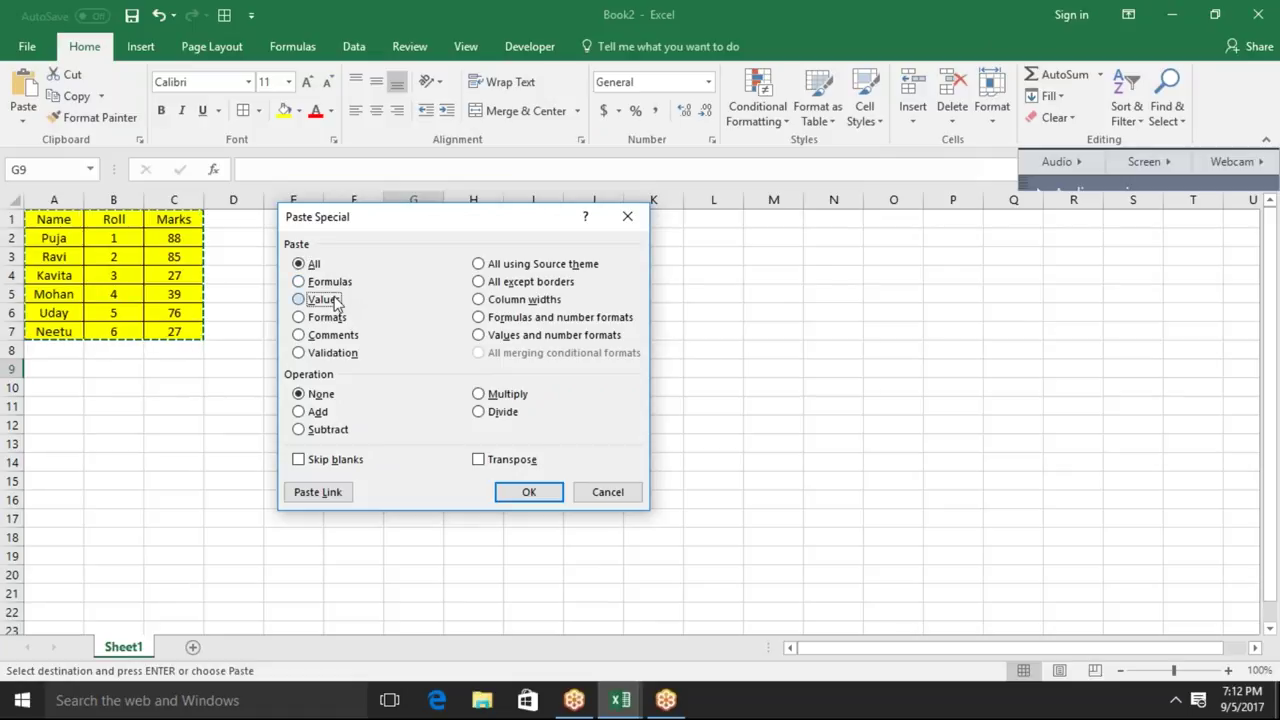
click(553, 500)
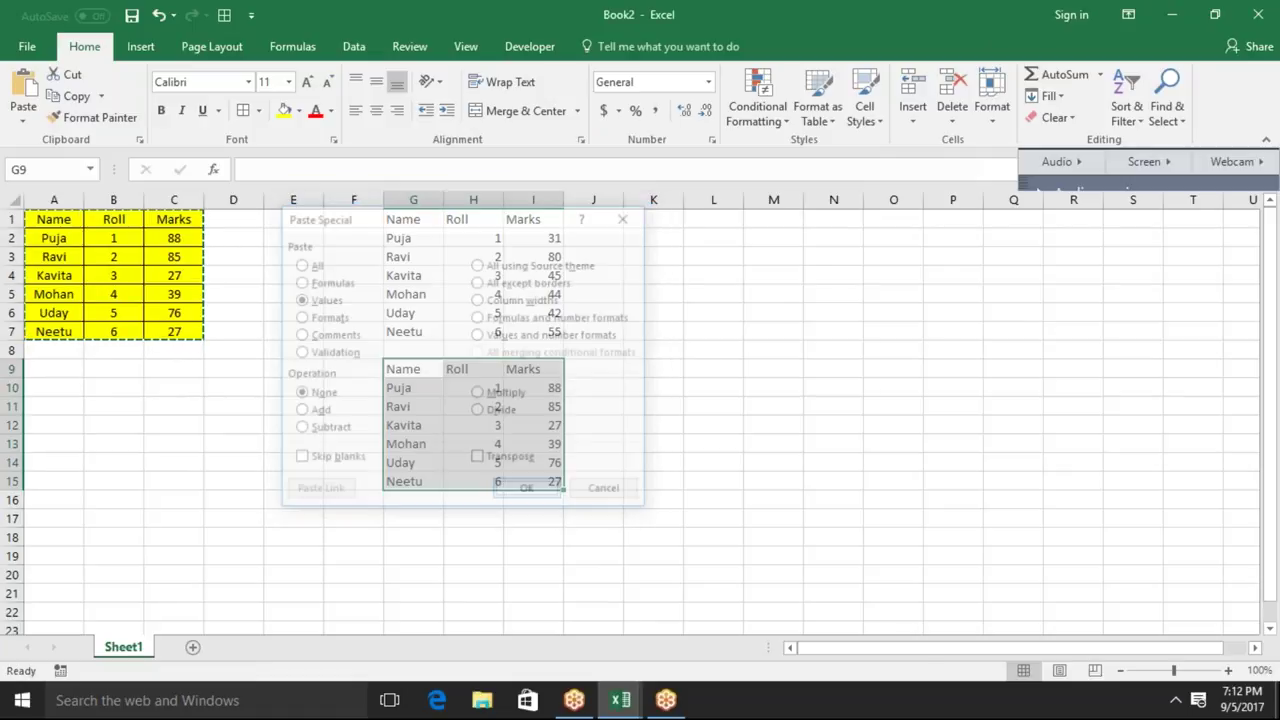
click(553, 465)
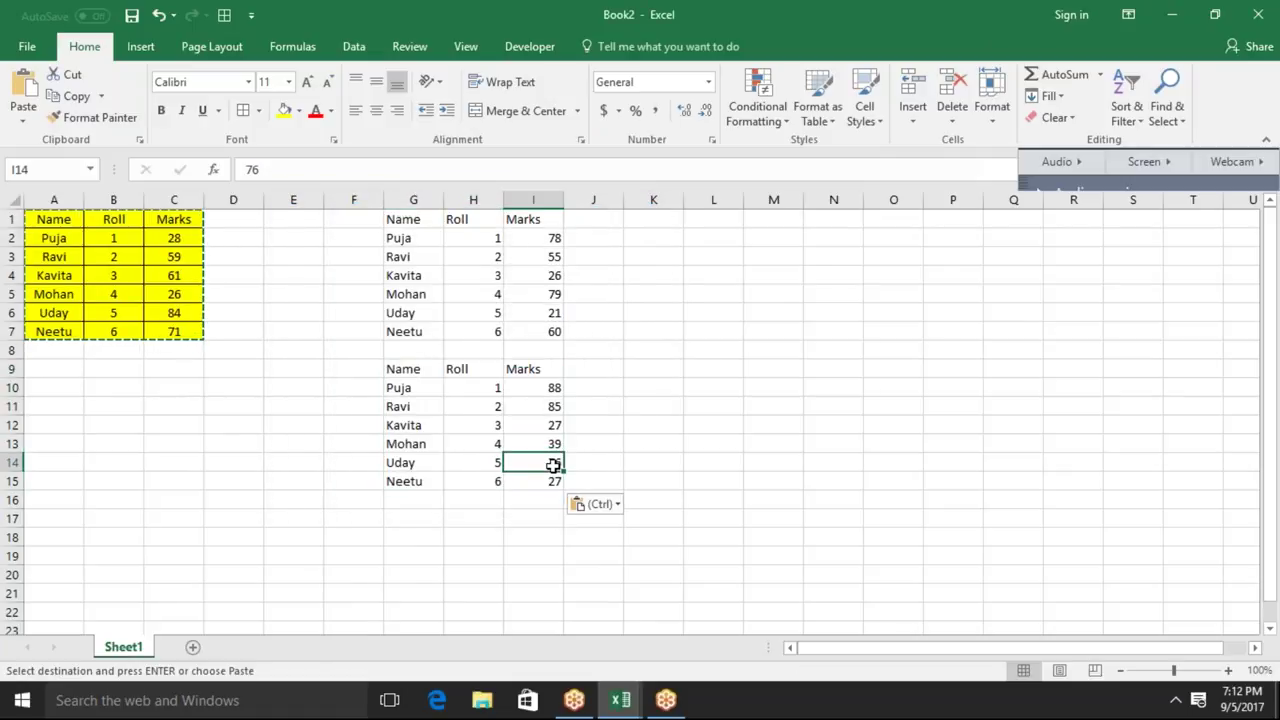
click(541, 408)
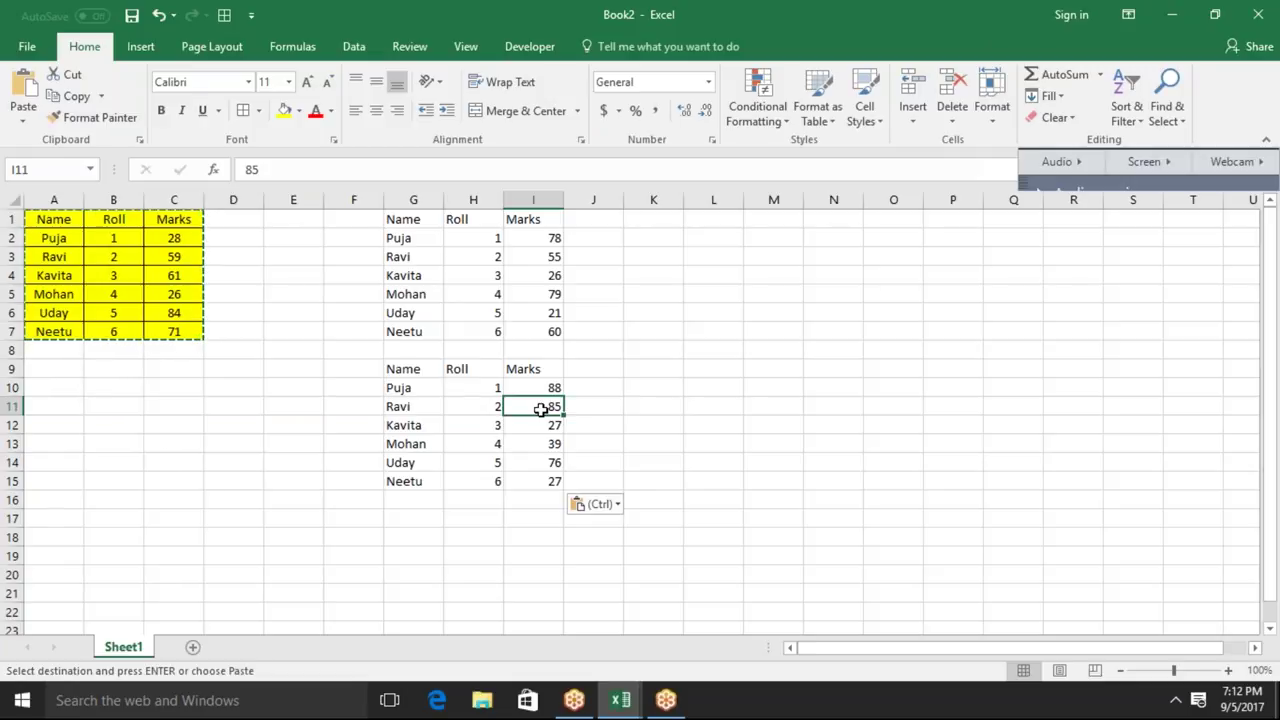
Copy marks I2:I7 and paste them over themselves as Values, fixing 78, 55, 26, 79, 21, 60
key(Up)
key(Up)
key(Up)
key(Up)
key(Up)
key(Up)
key(Down)
key(Down)
key(Down)
key(Down)
key(Down)
key(Down)
key(Down)
key(Up)
key(Up)
key(Up)
key(Up)
key(Up)
key(Down)
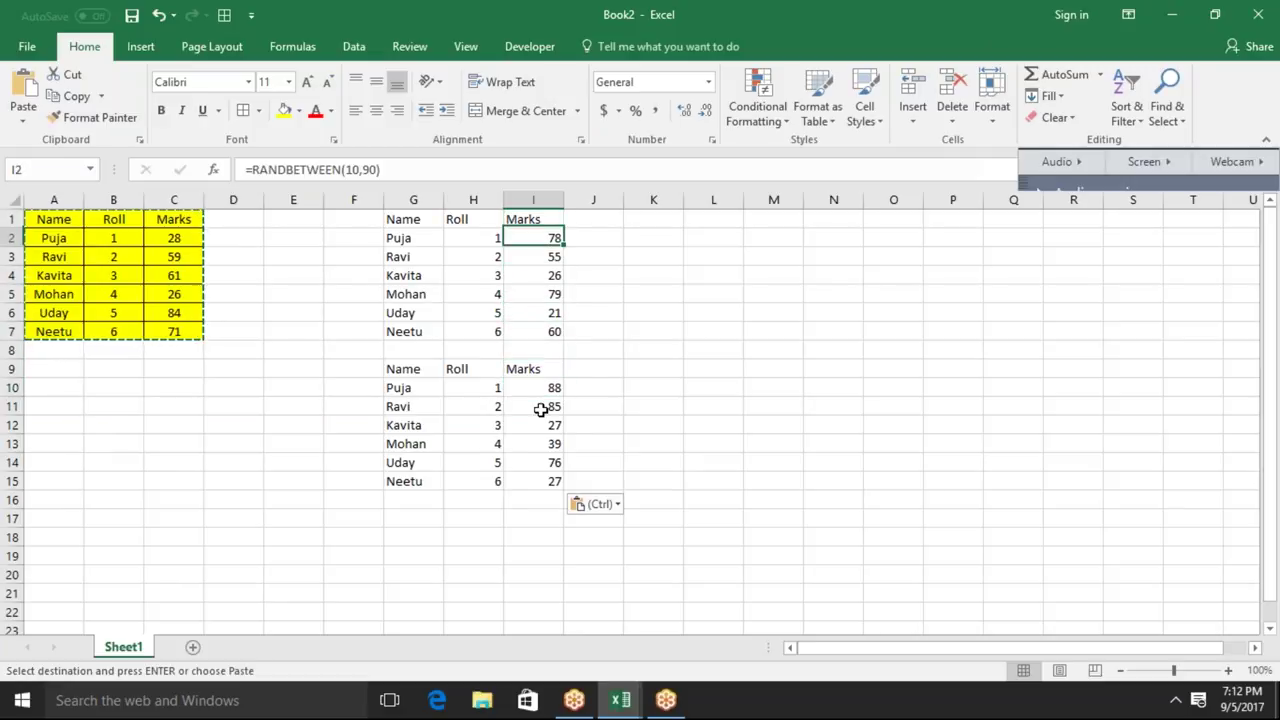
key(Down)
key(Down)
key(Down)
key(Down)
key(Down)
key(Up)
key(Up)
key(Up)
key(Up)
key(Up)
key(ctrl+shift+Down)
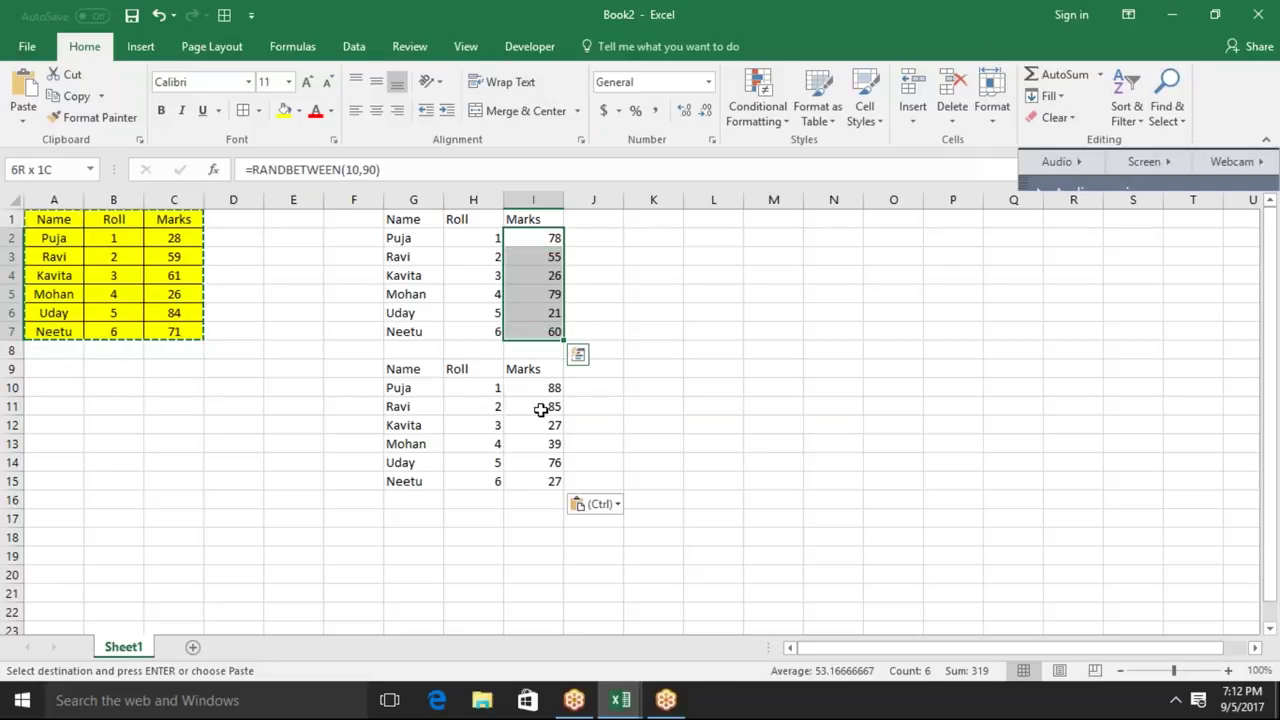
key(ctrl+c)
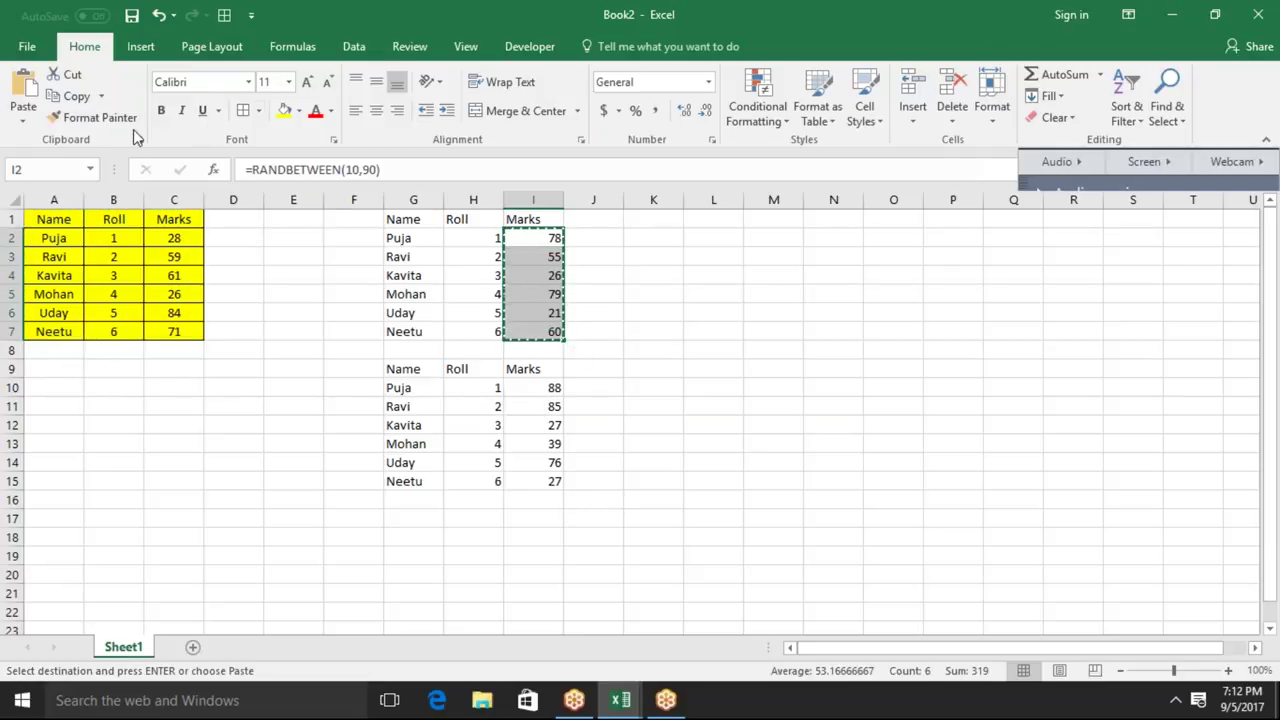
right_click(541, 275)
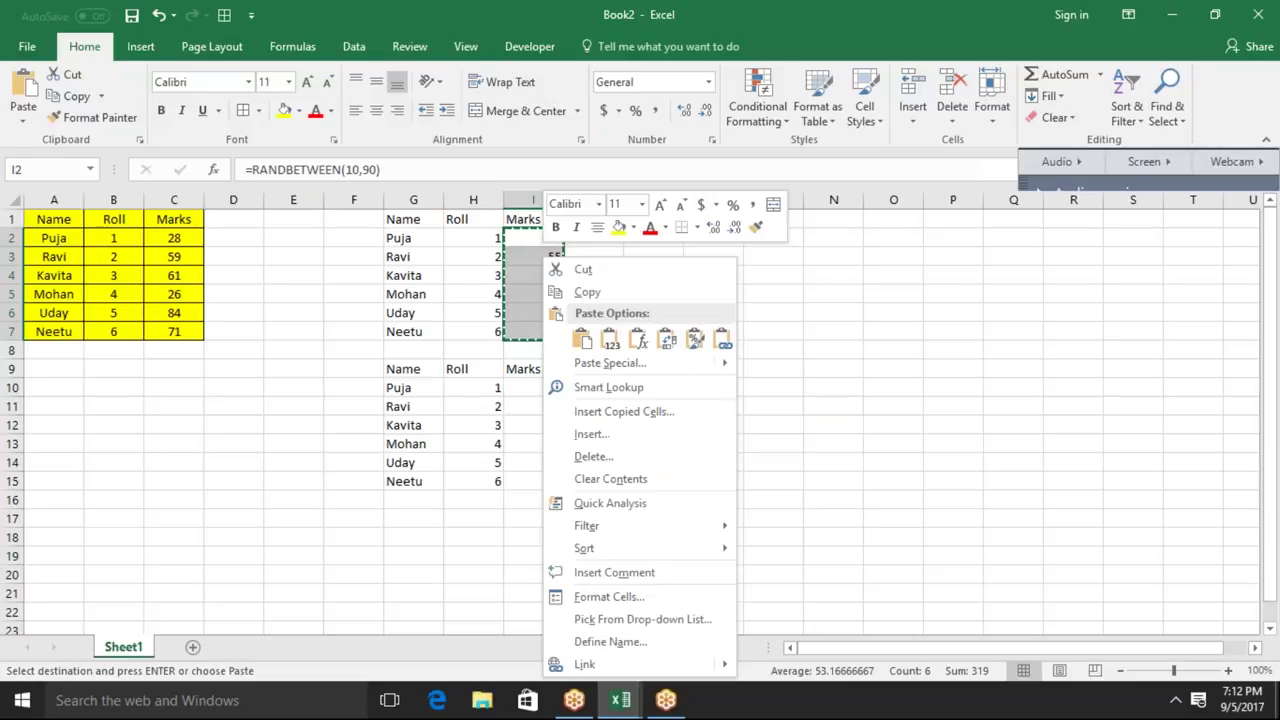
click(603, 353)
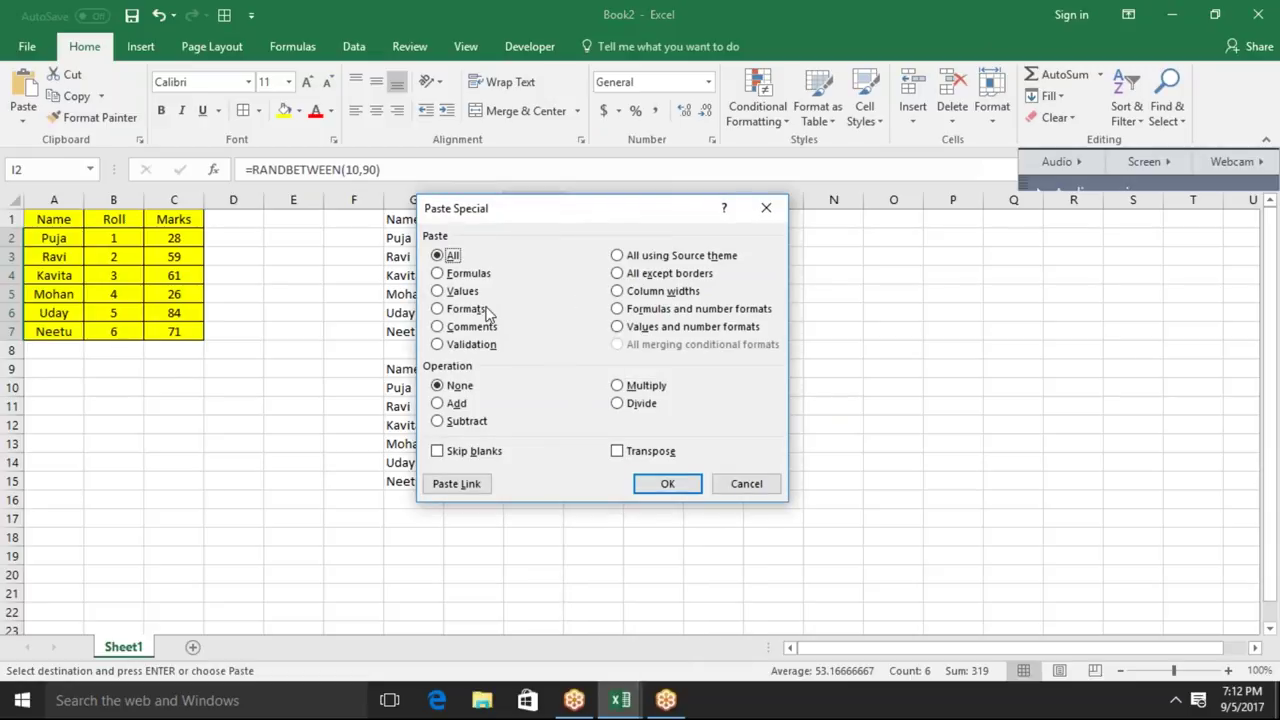
click(465, 292)
click(695, 486)
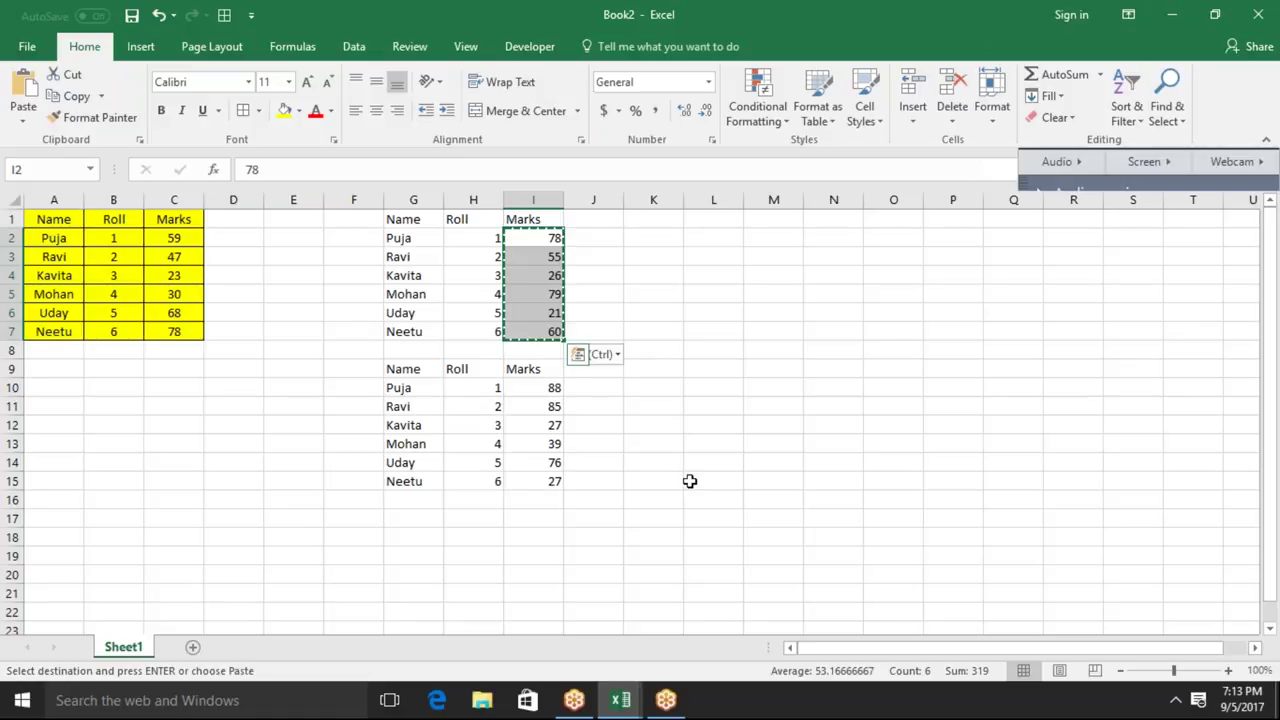
Show the recent workbooks on Excel's Open page and scroll through the list
click(32, 50)
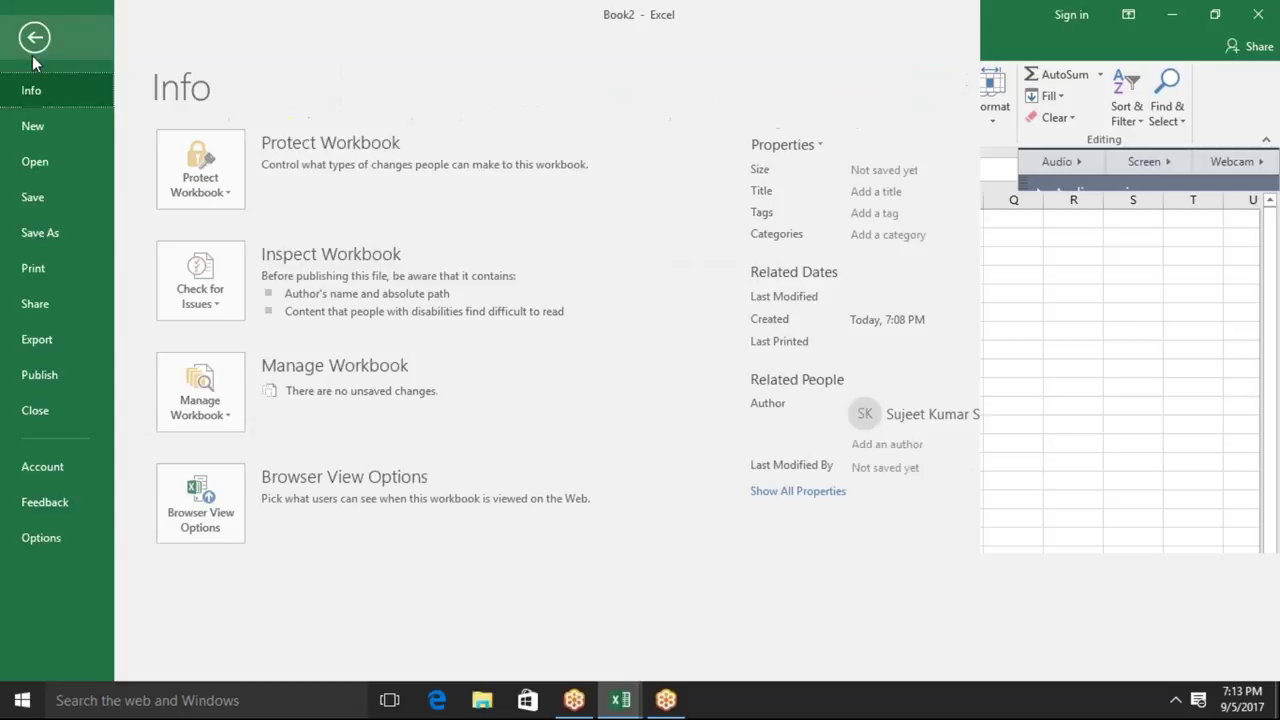
click(58, 160)
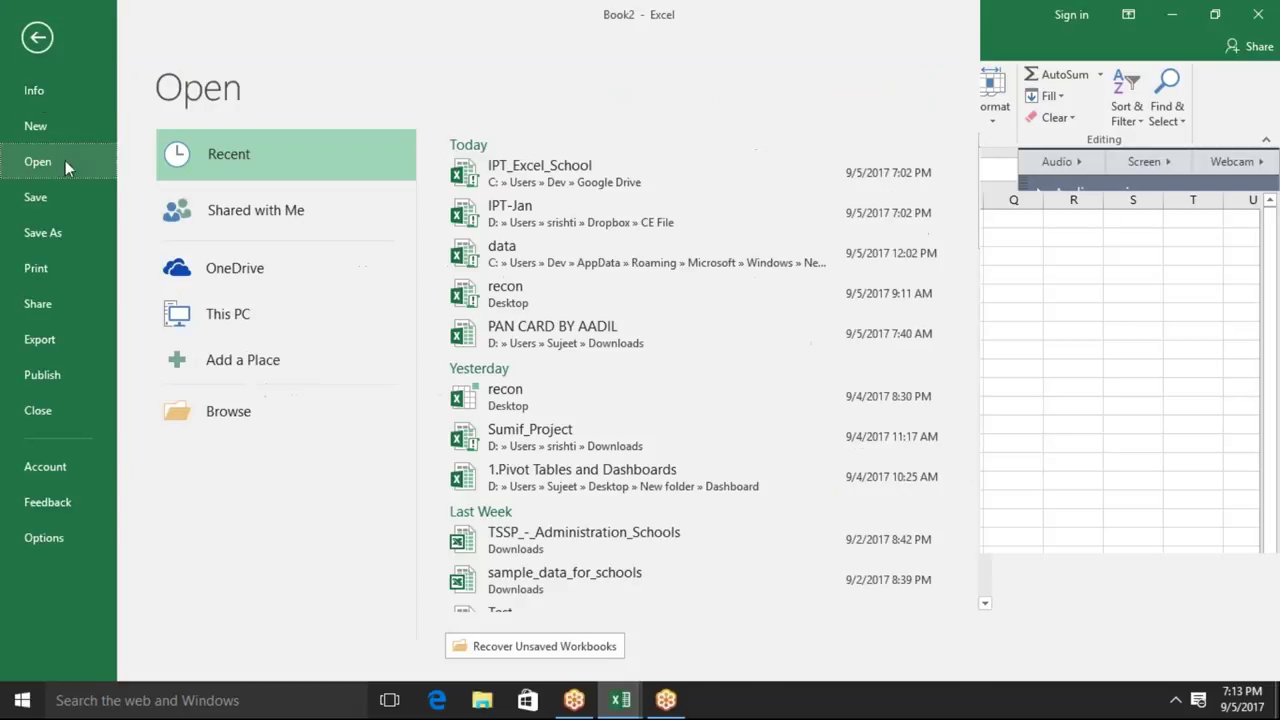
click(985, 604)
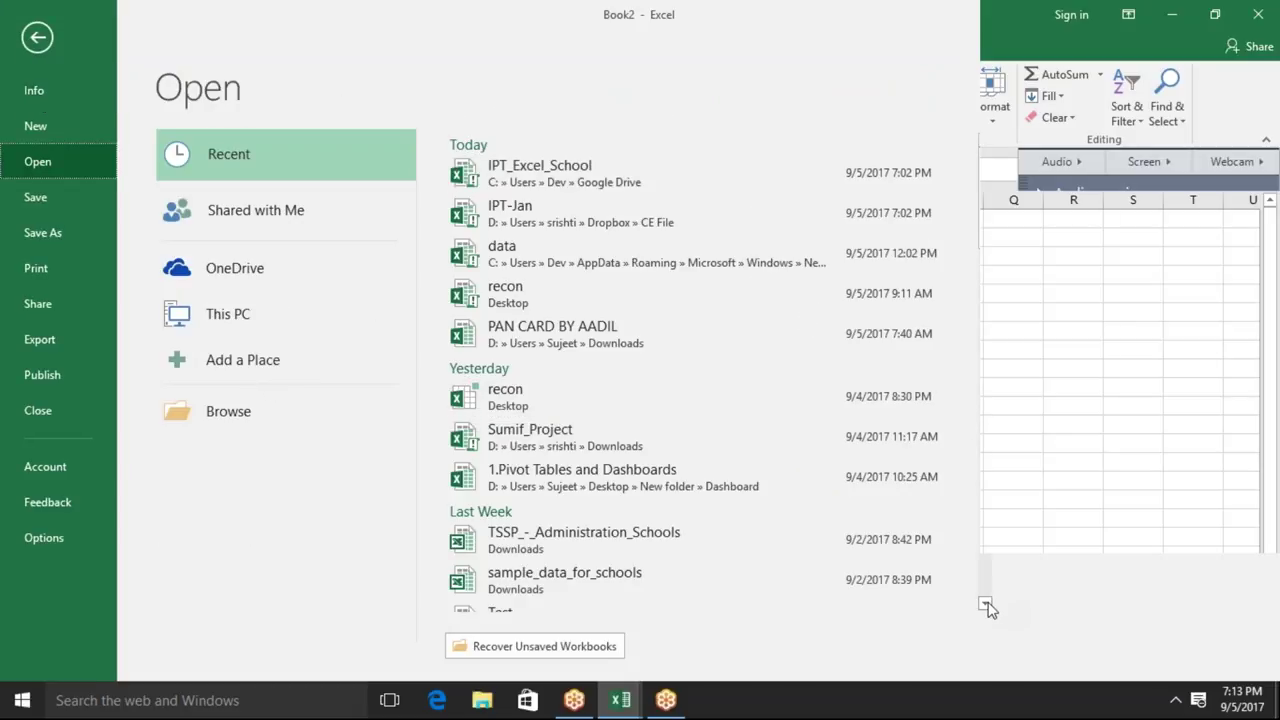
scroll(987, 605, down, 1)
scroll(987, 605, down, 1)
scroll(987, 605, down, 1)
scroll(987, 605, down, 1)
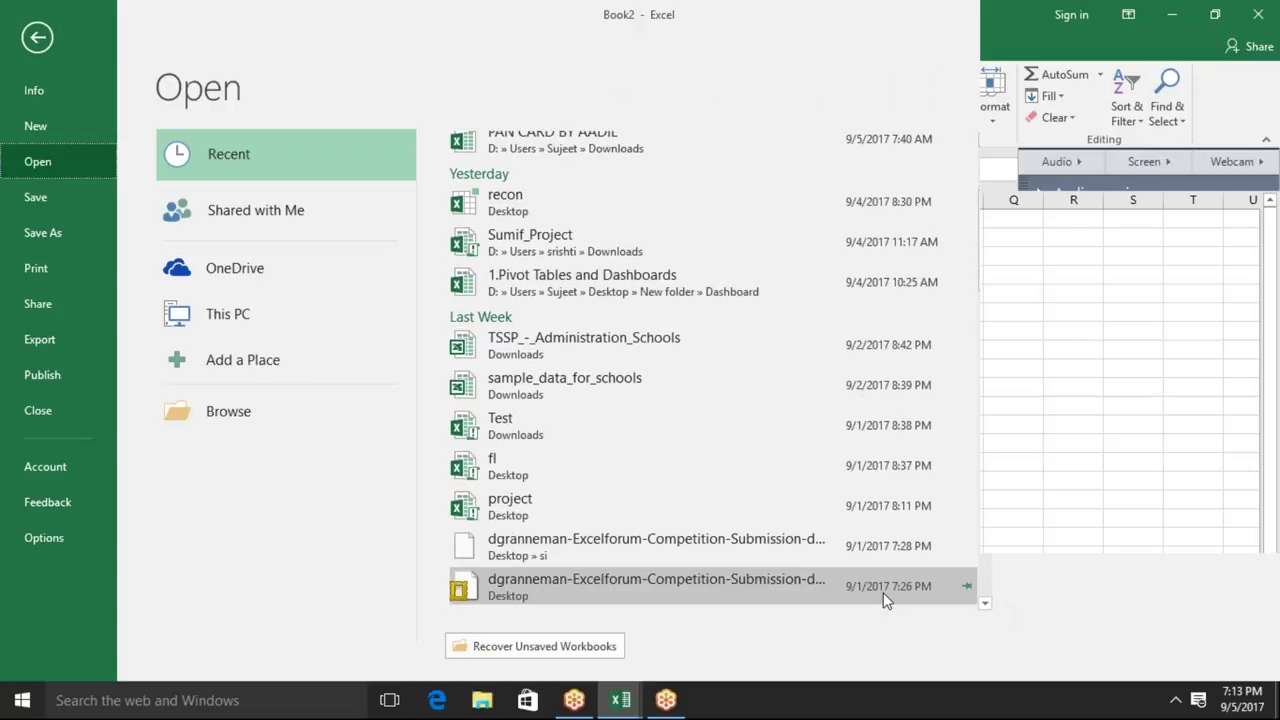
click(985, 604)
drag(987, 606, 987, 606)
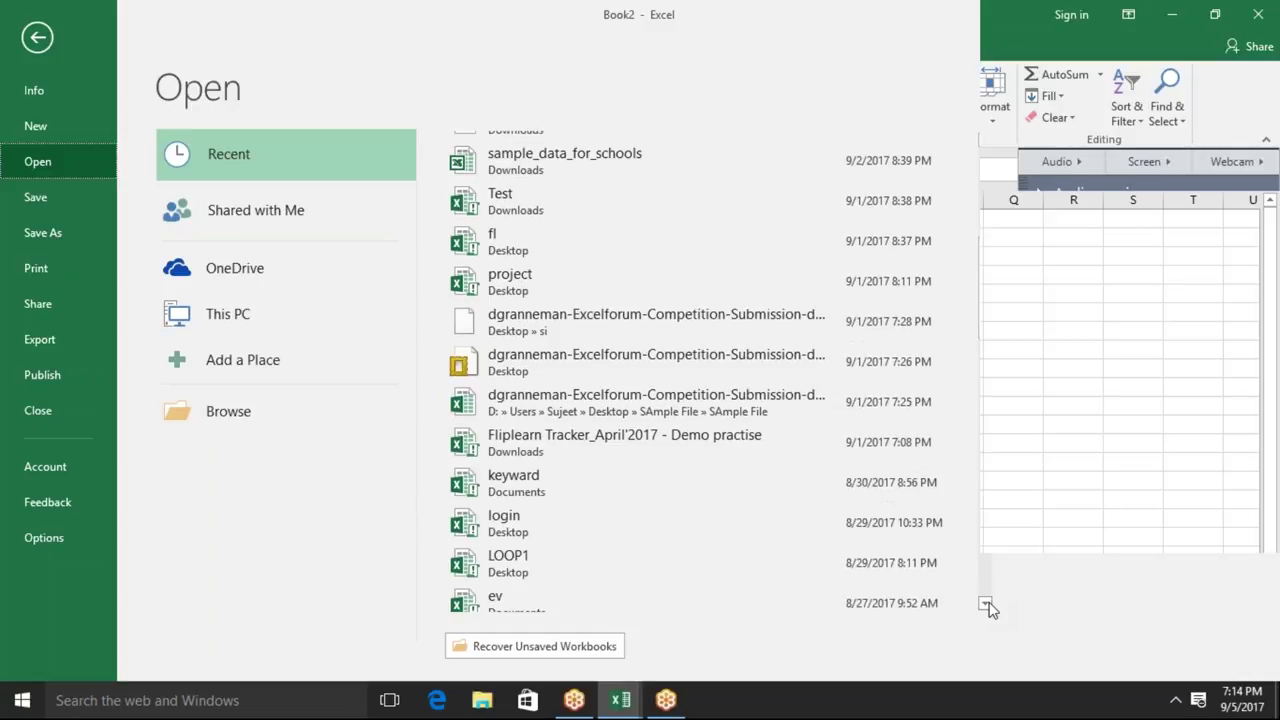
drag(987, 607, 987, 607)
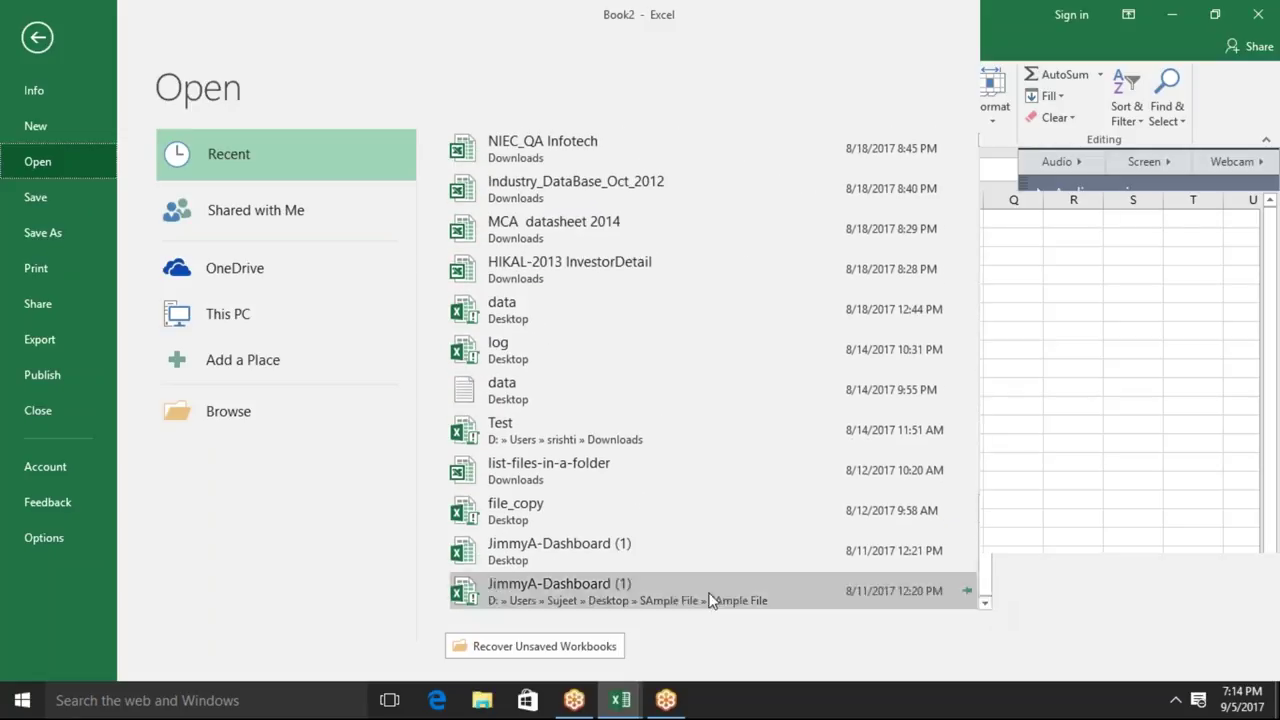
mouse_move(983, 558)
mouse_down()
mouse_move(1004, 307)
mouse_move(997, 218)
mouse_move(990, 316)
mouse_up()
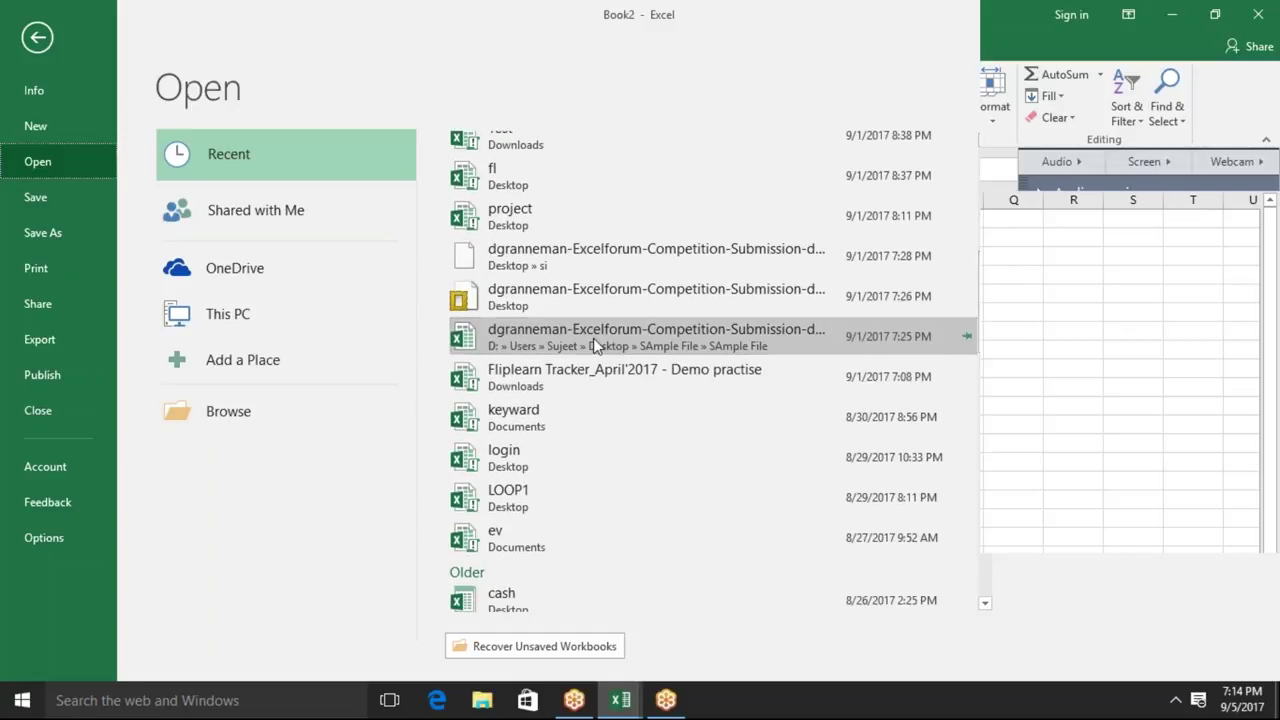
key(Escape)
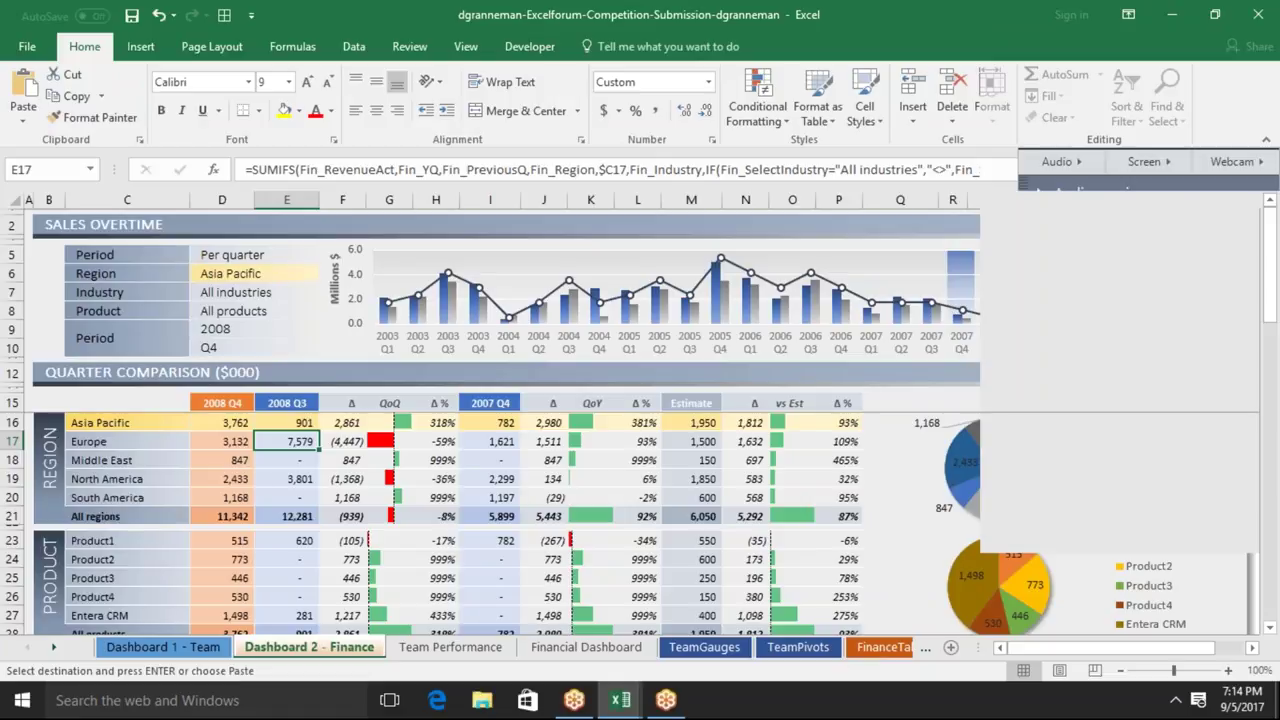
click(524, 454)
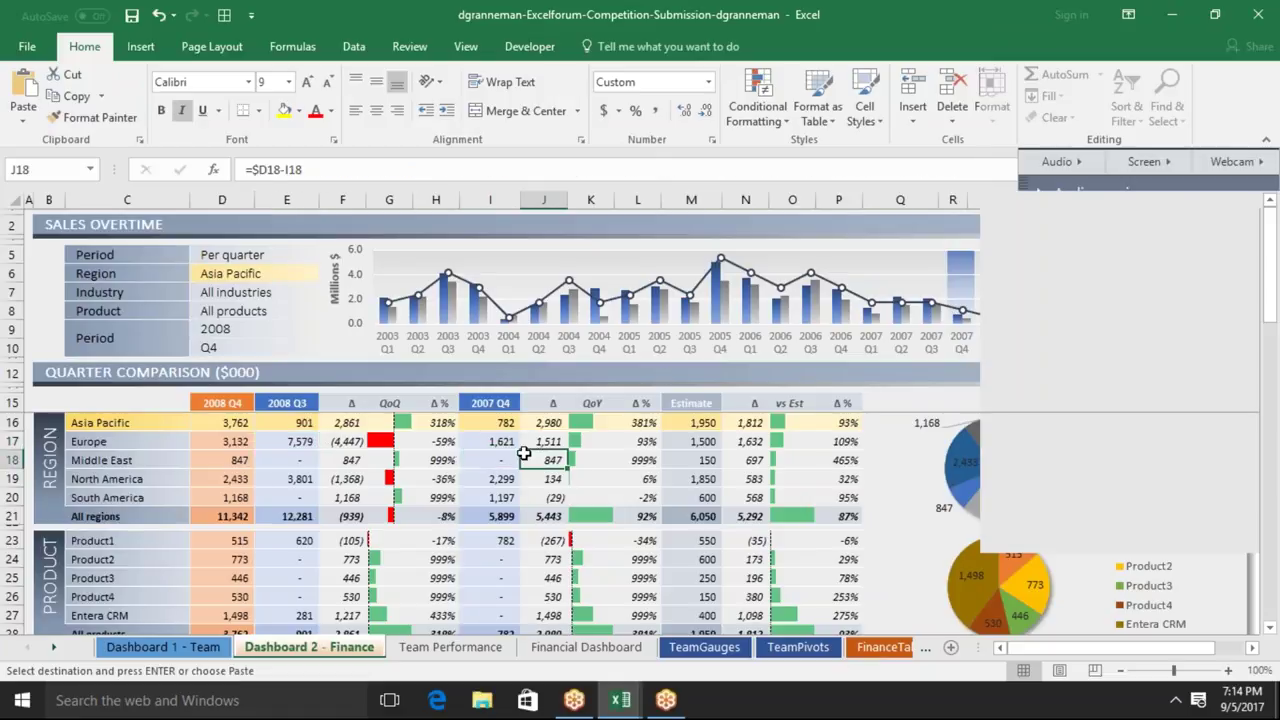
click(415, 476)
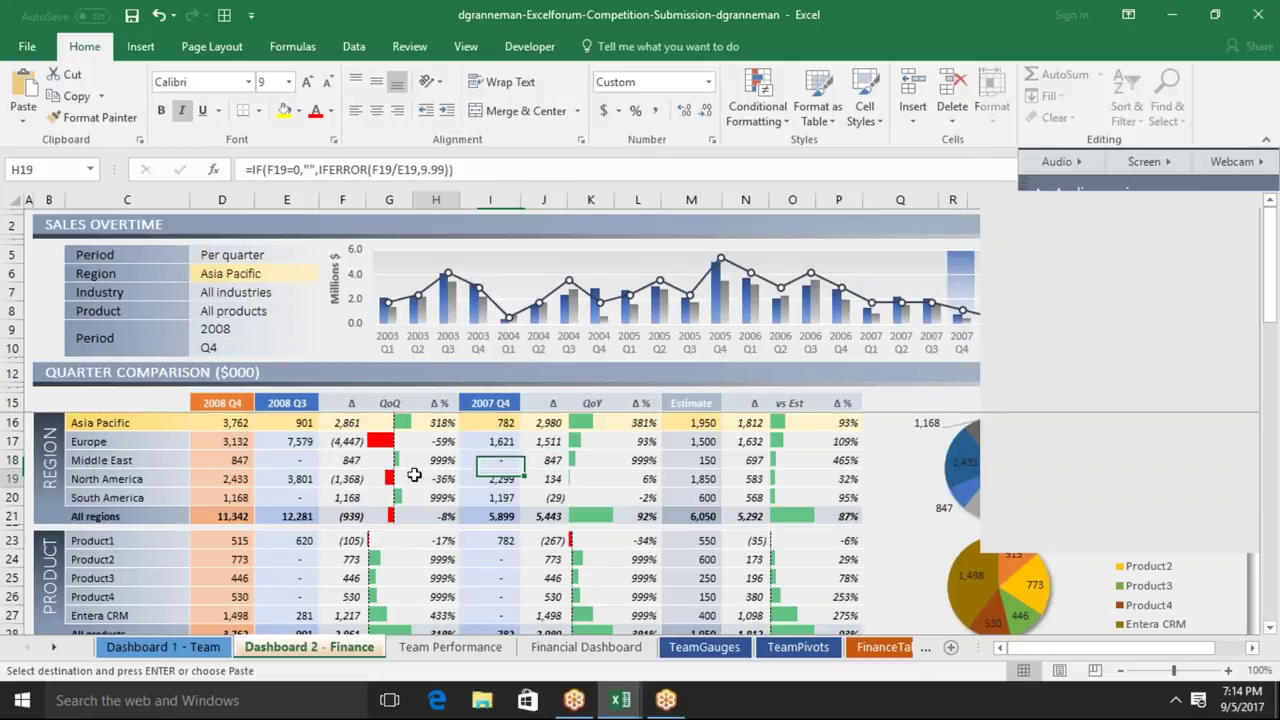
drag(413, 478, 413, 441)
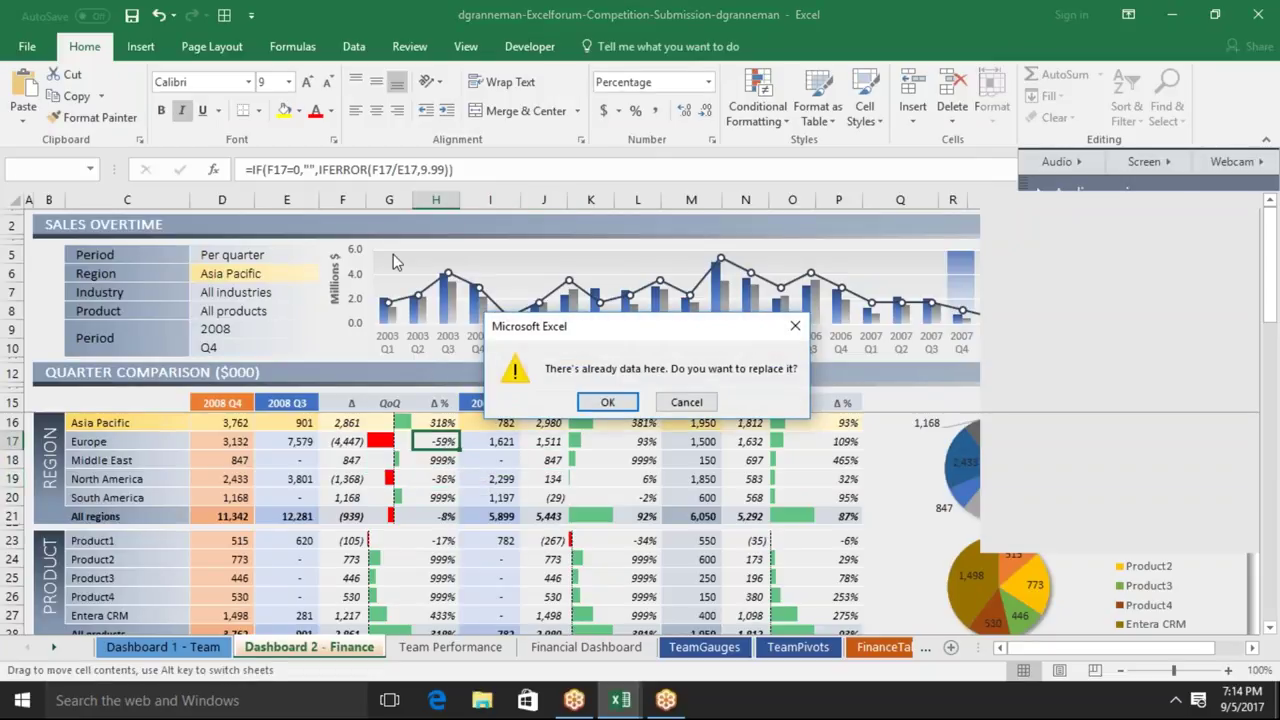
key(Escape)
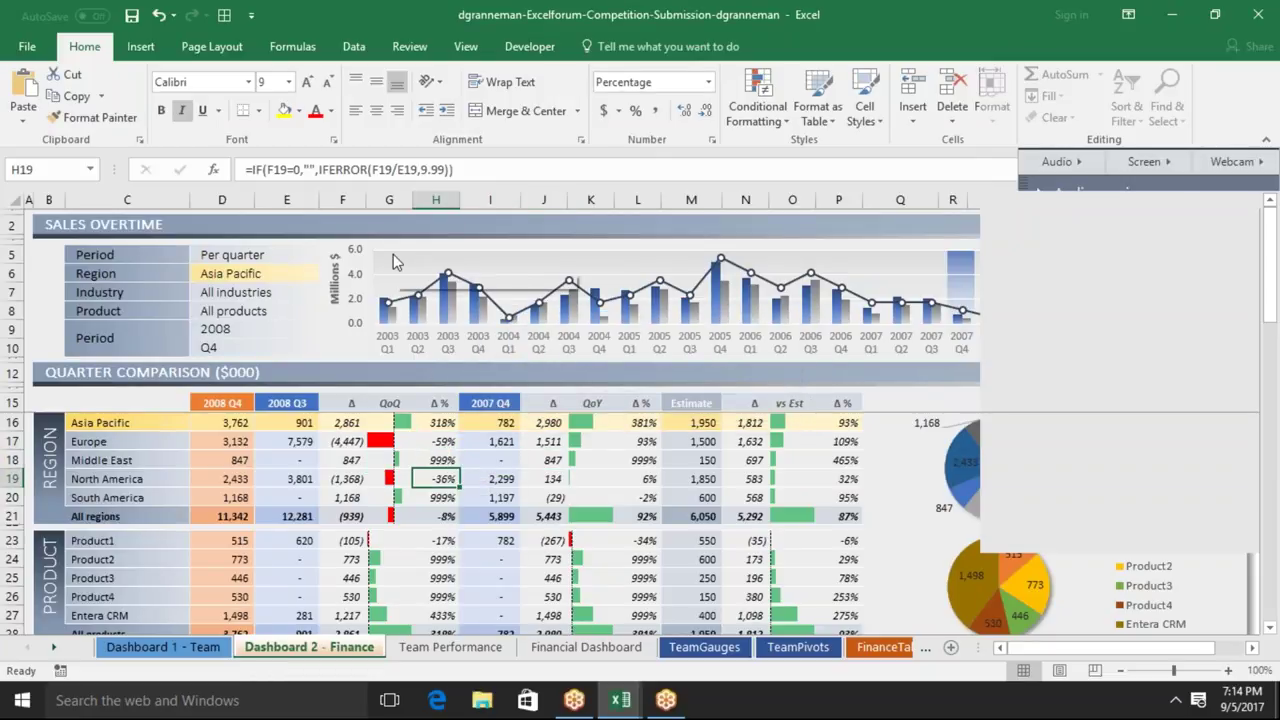
click(302, 410)
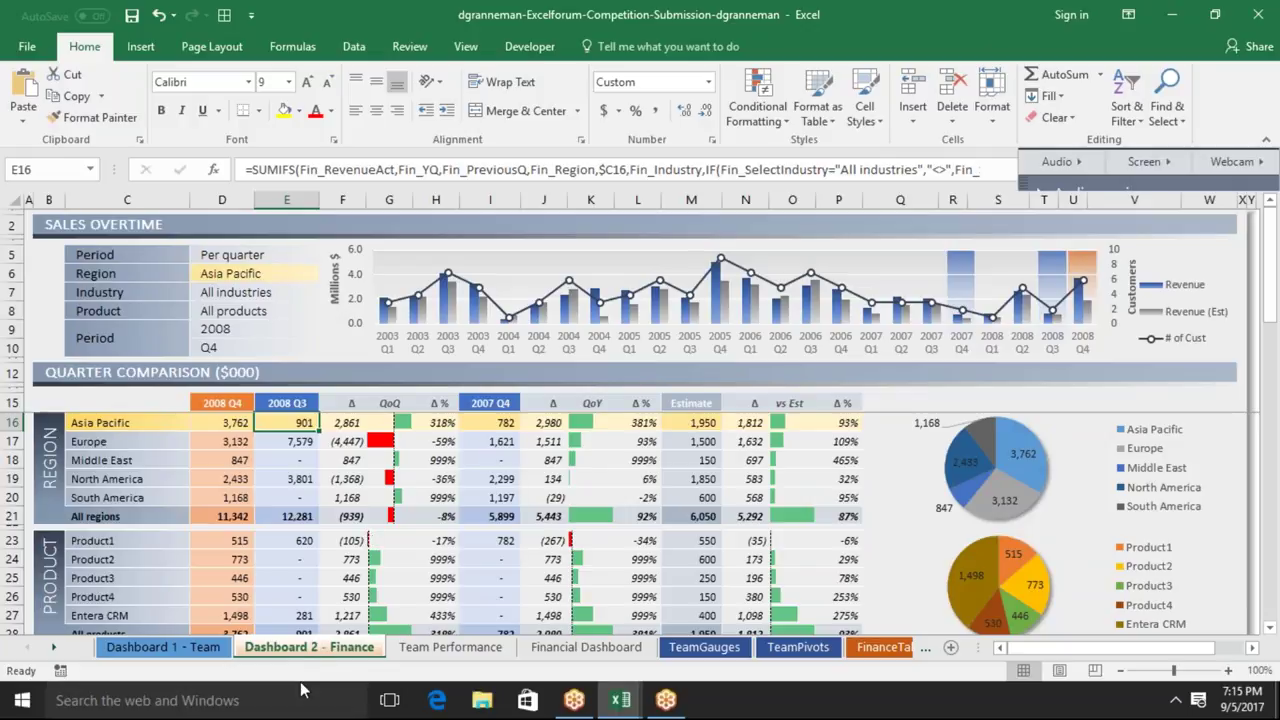
Copy Dashboard 2 - Finance via Move or Copy with Create a copy and (new book) as destination
right_click(298, 652)
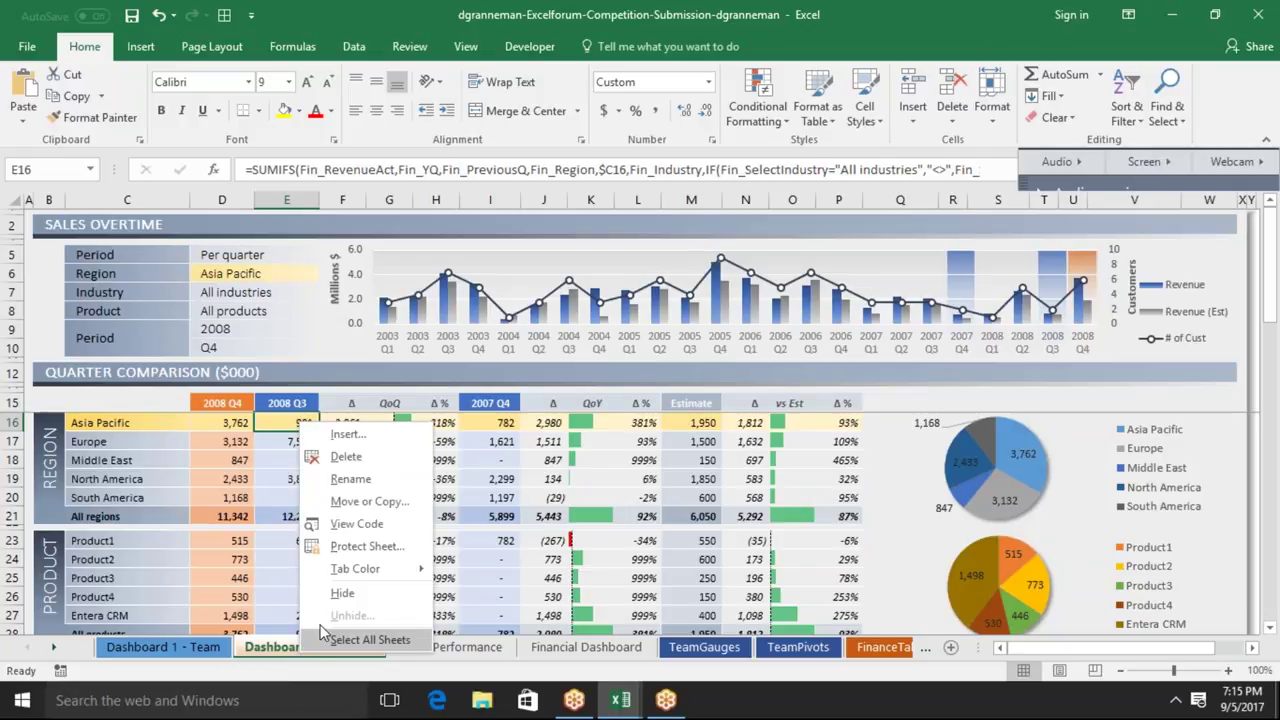
click(414, 512)
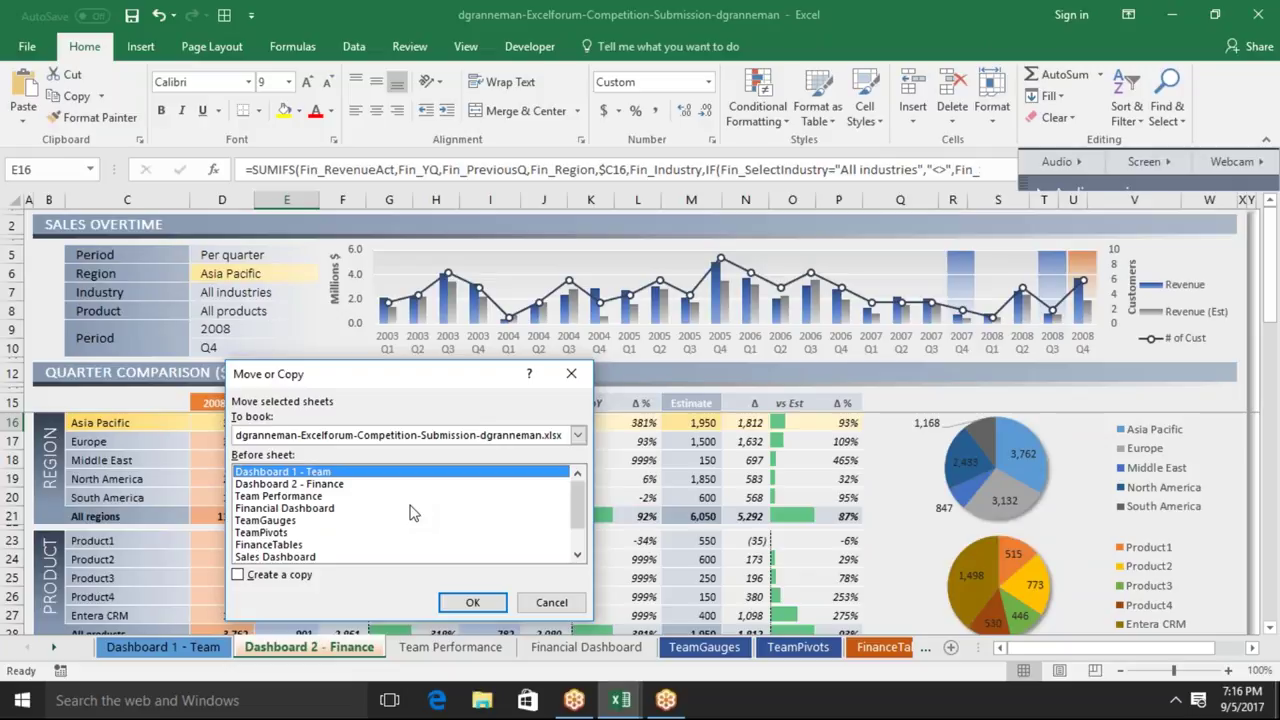
click(258, 575)
click(301, 484)
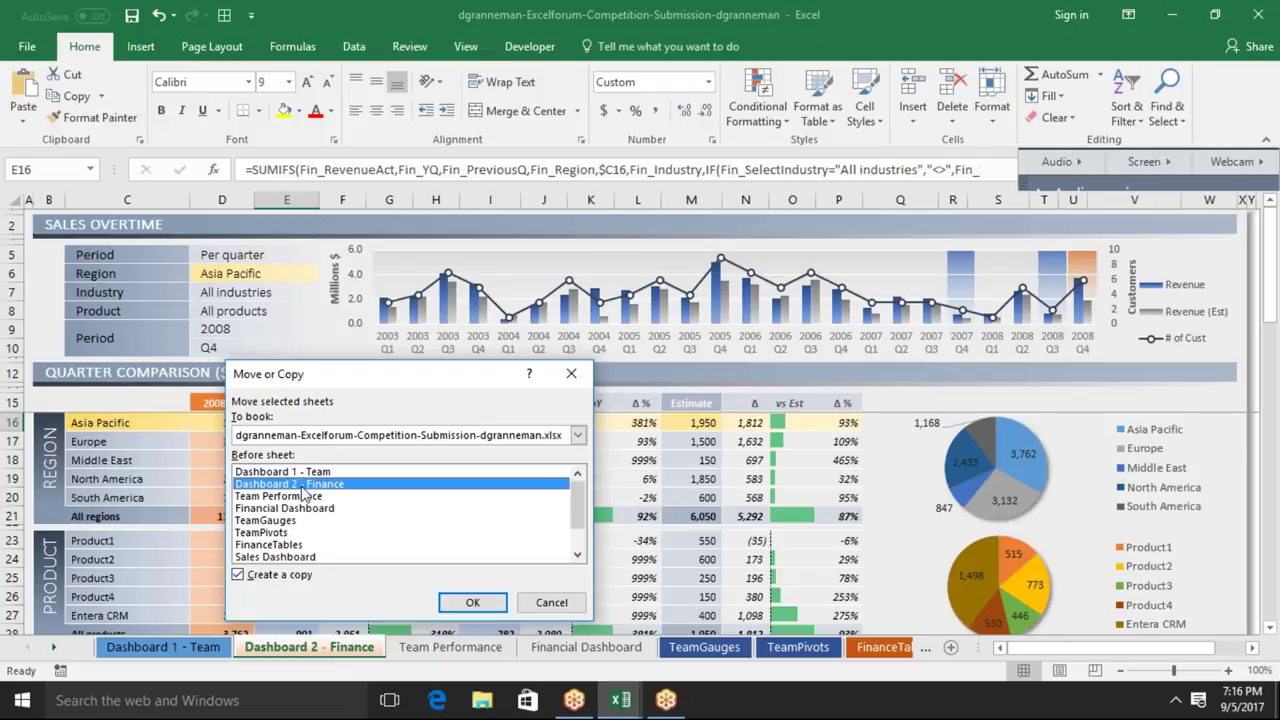
click(303, 438)
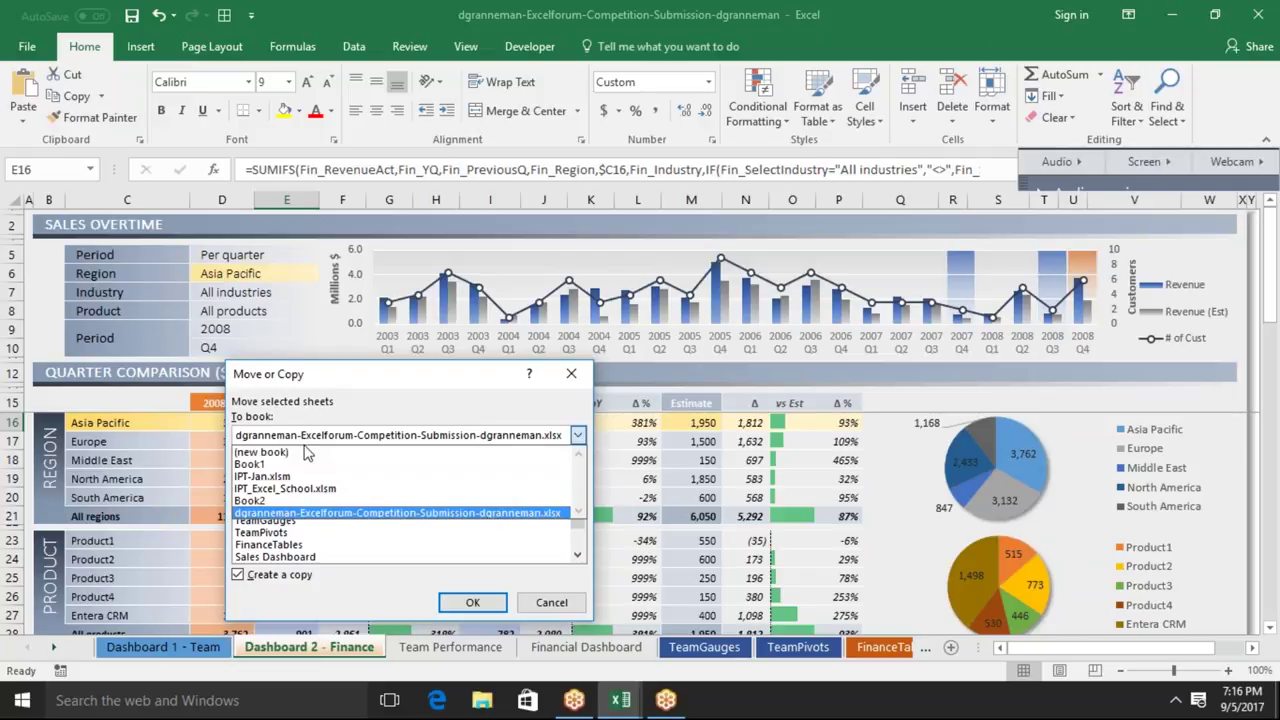
click(303, 449)
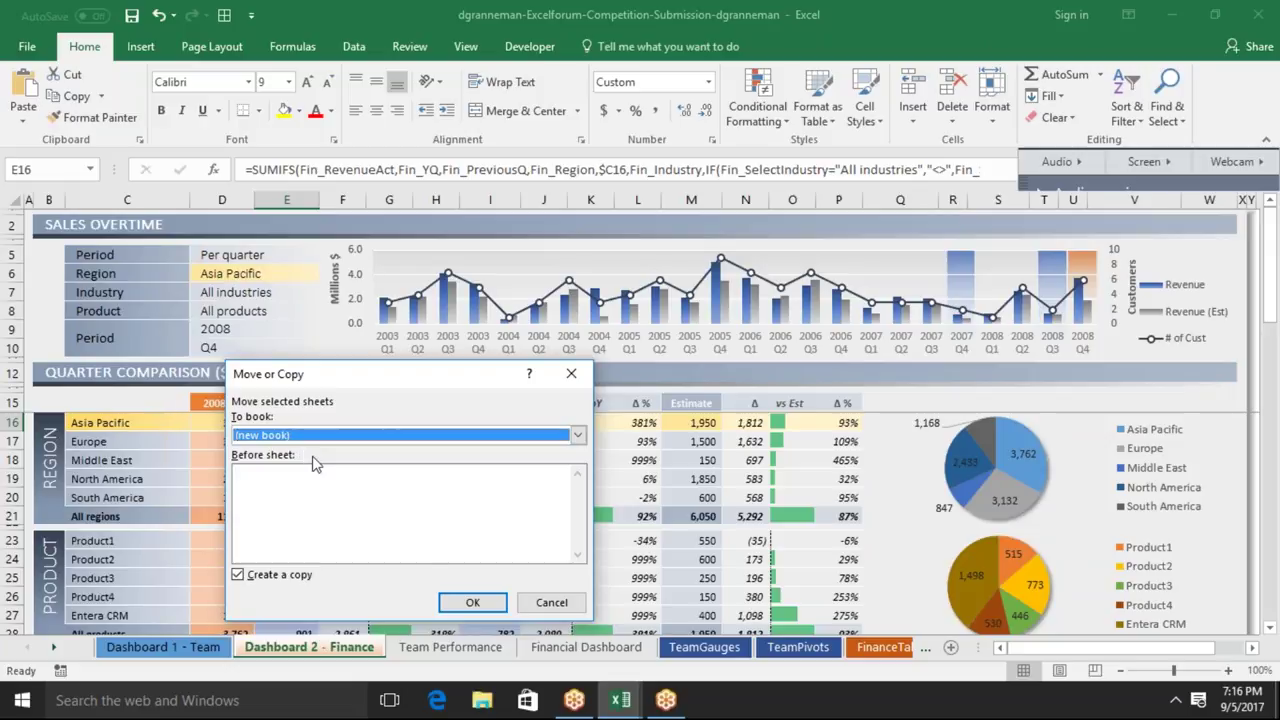
click(472, 602)
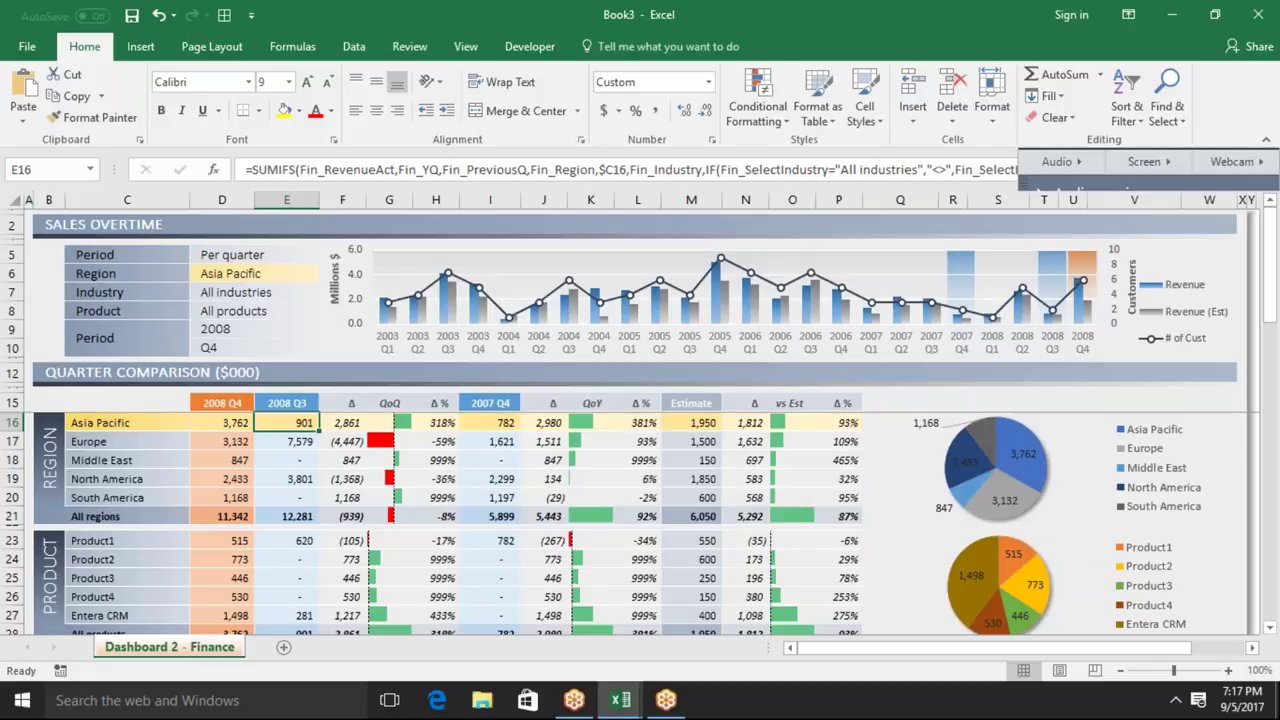
Copy the whole Finance sheet and paste it back onto itself as values only, then check F24
click(21, 202)
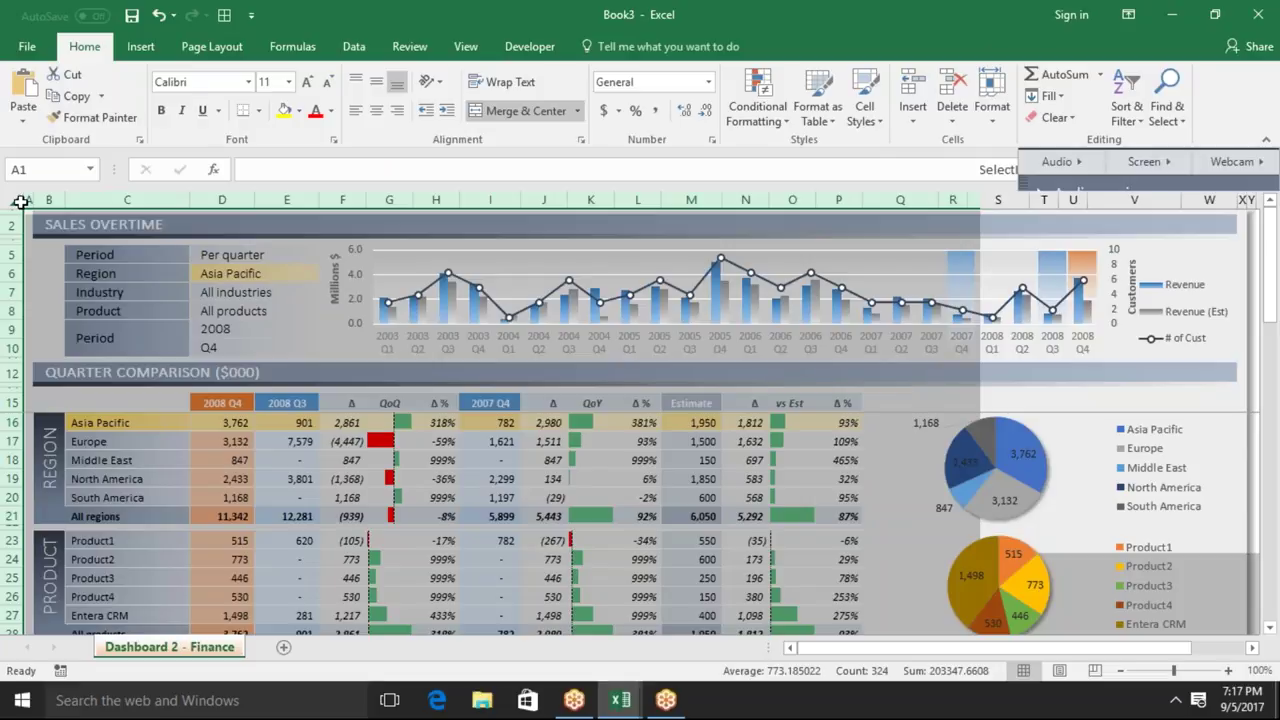
key(ctrl+c)
right_click(160, 334)
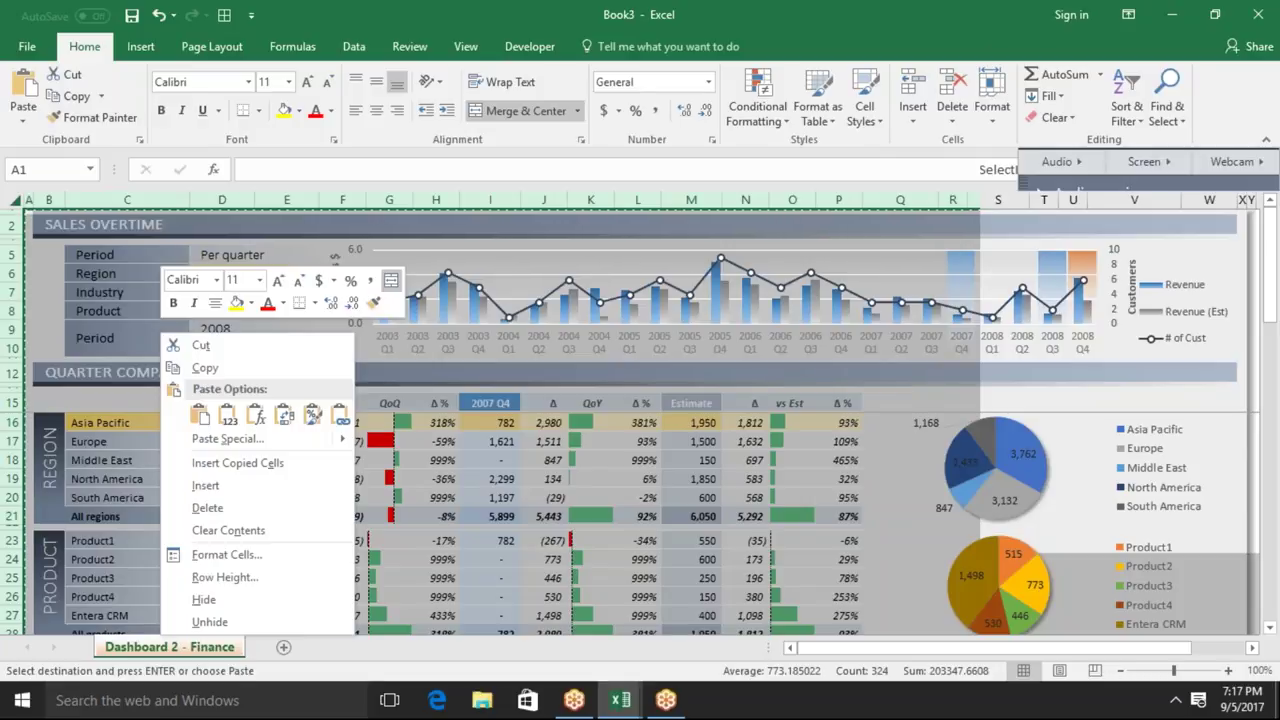
click(226, 438)
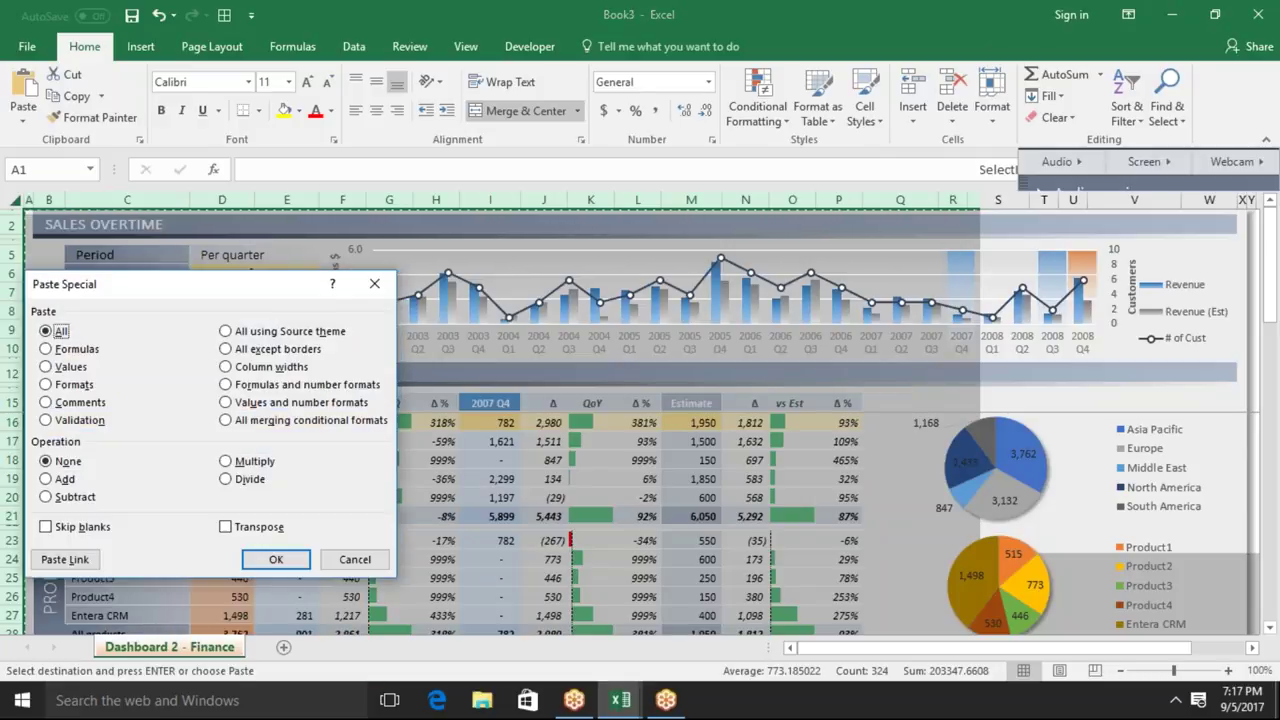
click(75, 369)
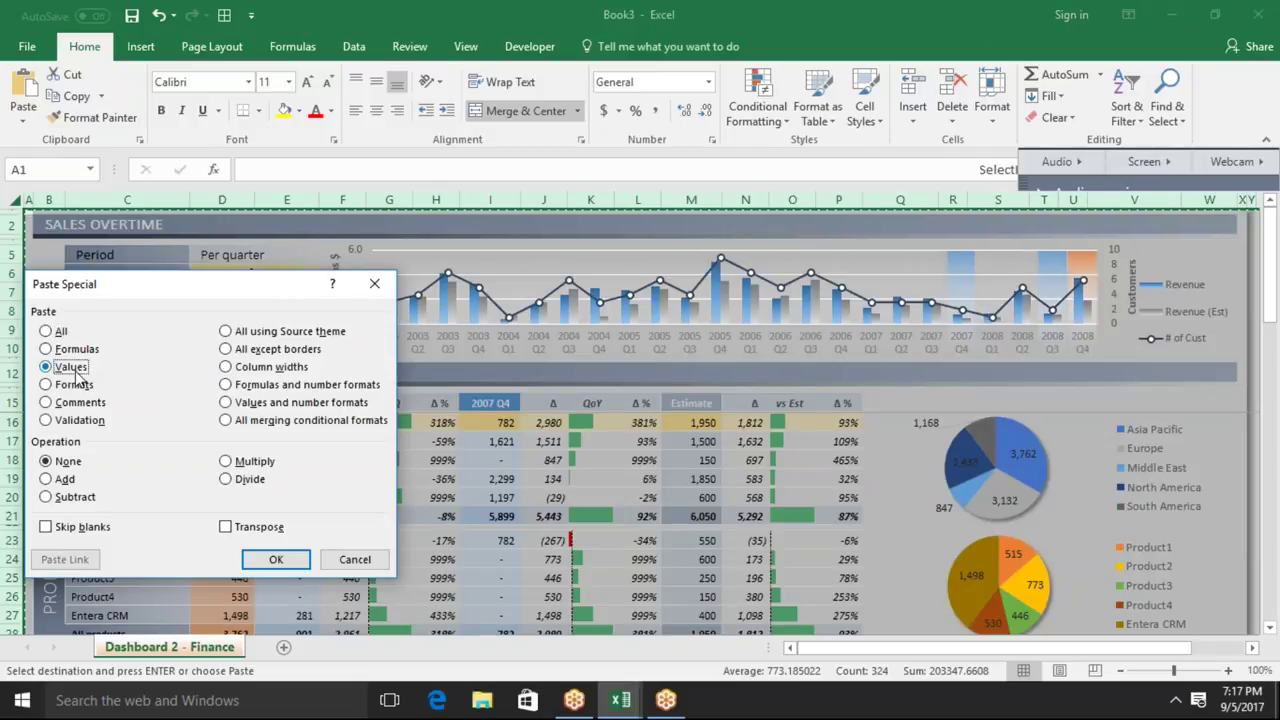
click(276, 559)
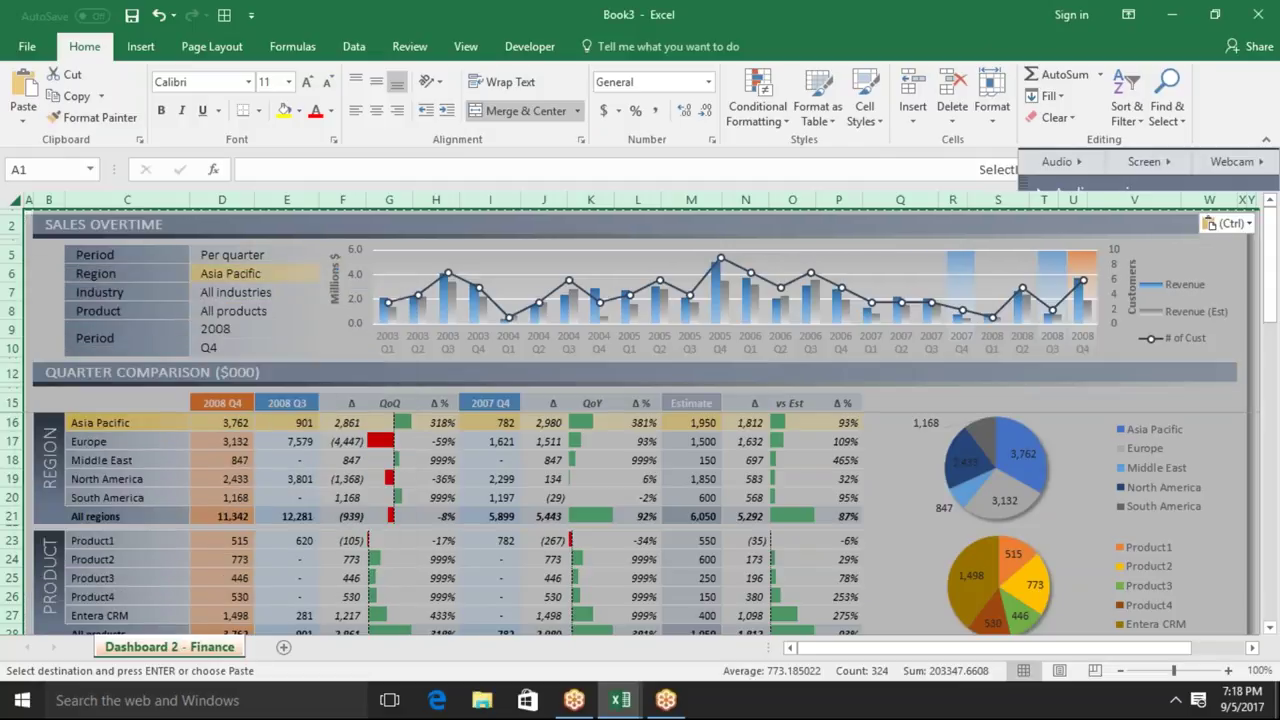
click(306, 525)
click(338, 557)
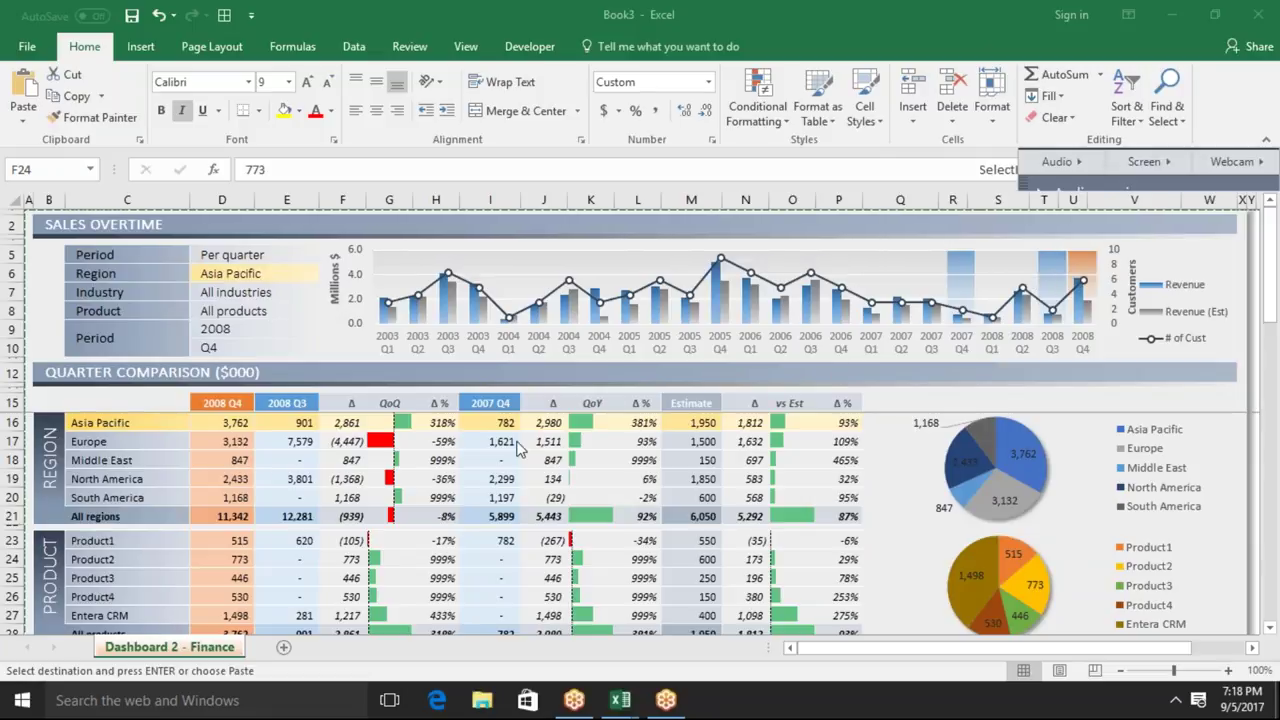
Close Book3 and the competition dashboard workbook, choosing Don't Save for both
click(366, 563)
click(1258, 15)
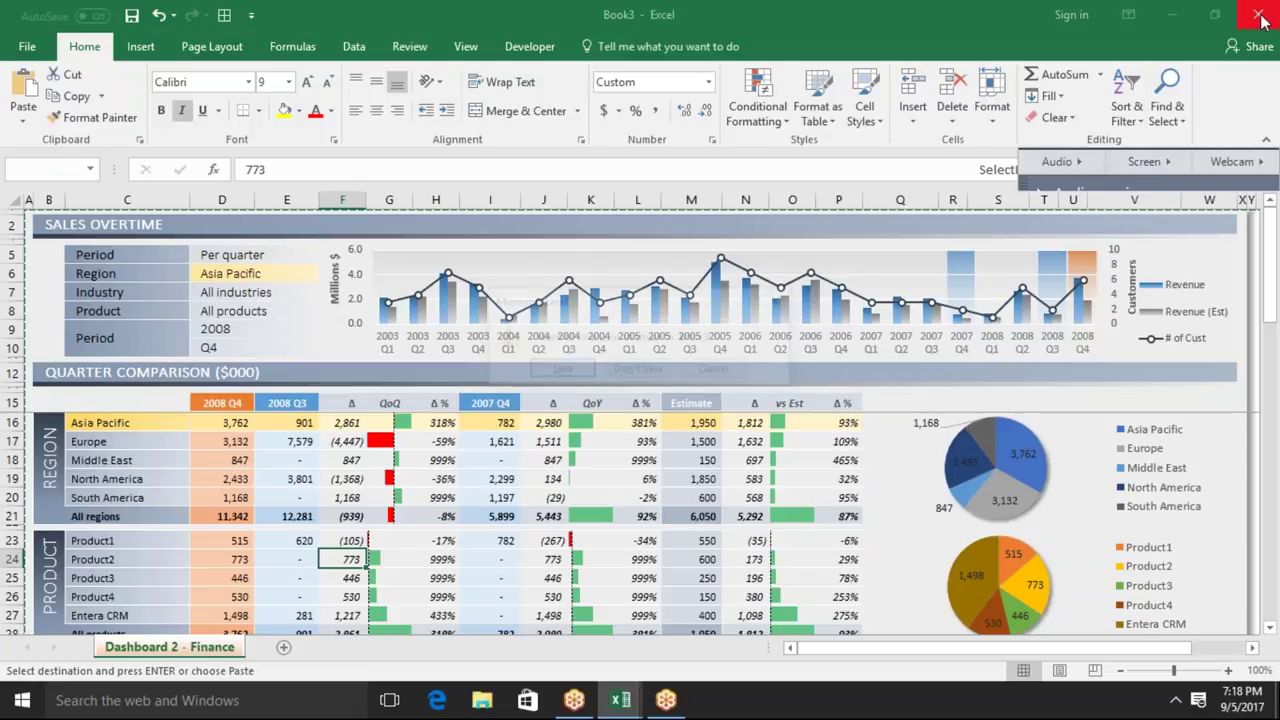
click(618, 364)
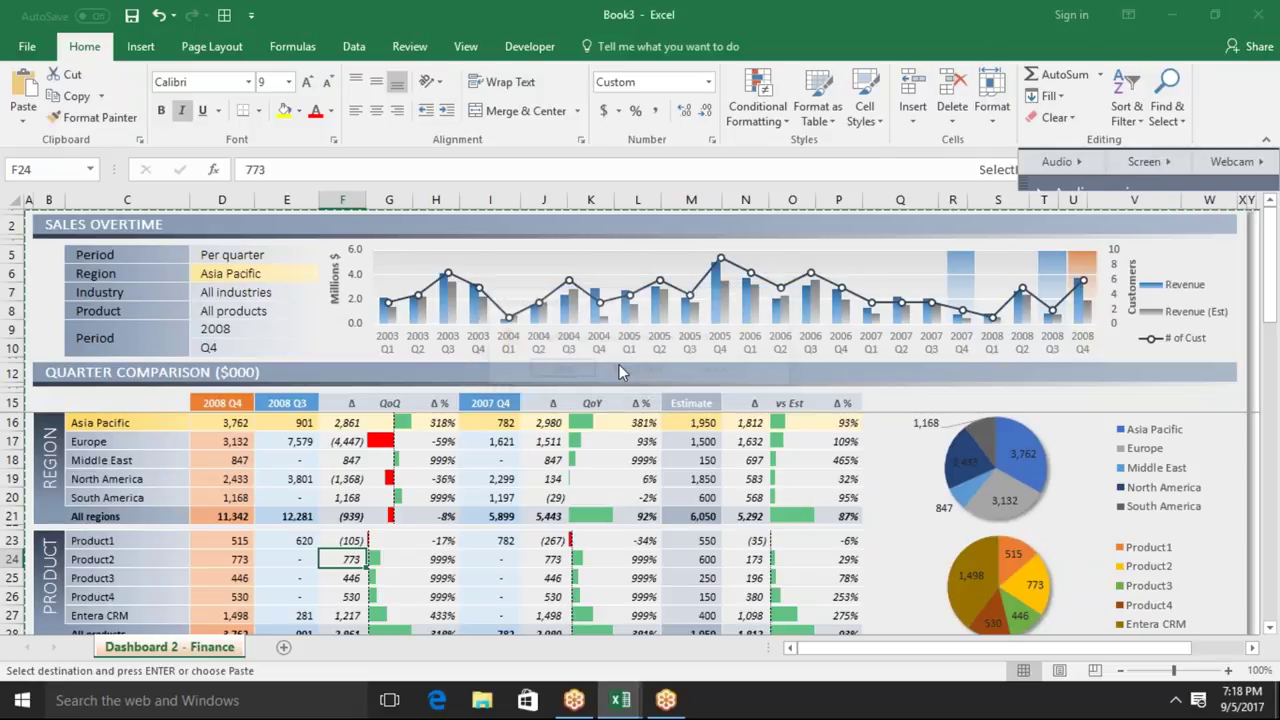
click(1268, 10)
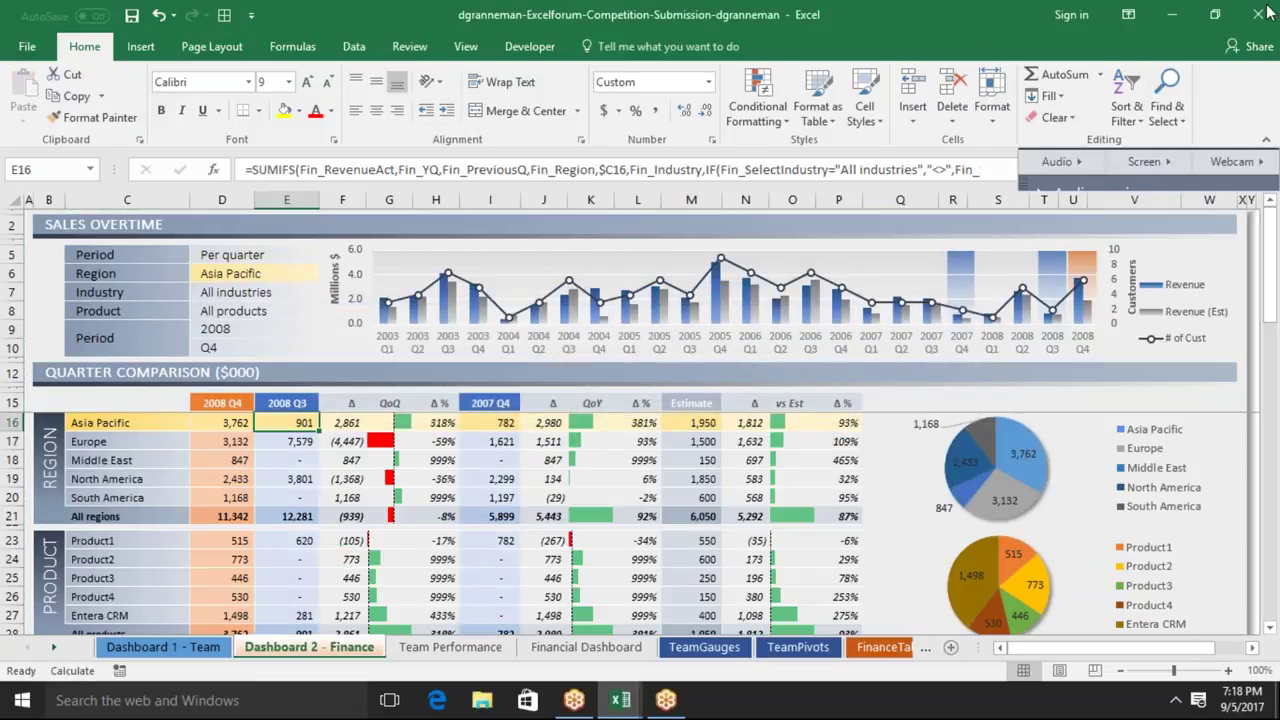
click(641, 373)
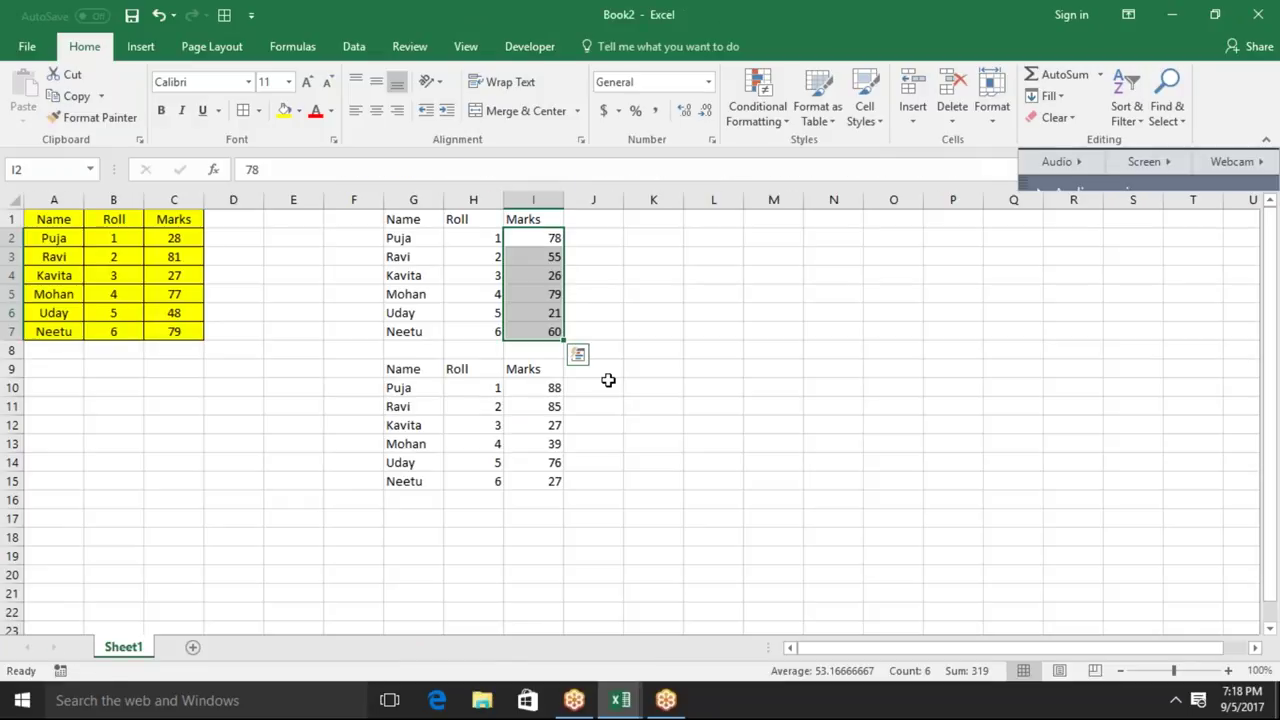
Select and copy the Name/Roll/Marks table A1:C7
key(ctrl+Left)
key(ctrl+Left)
key(ctrl+Left)
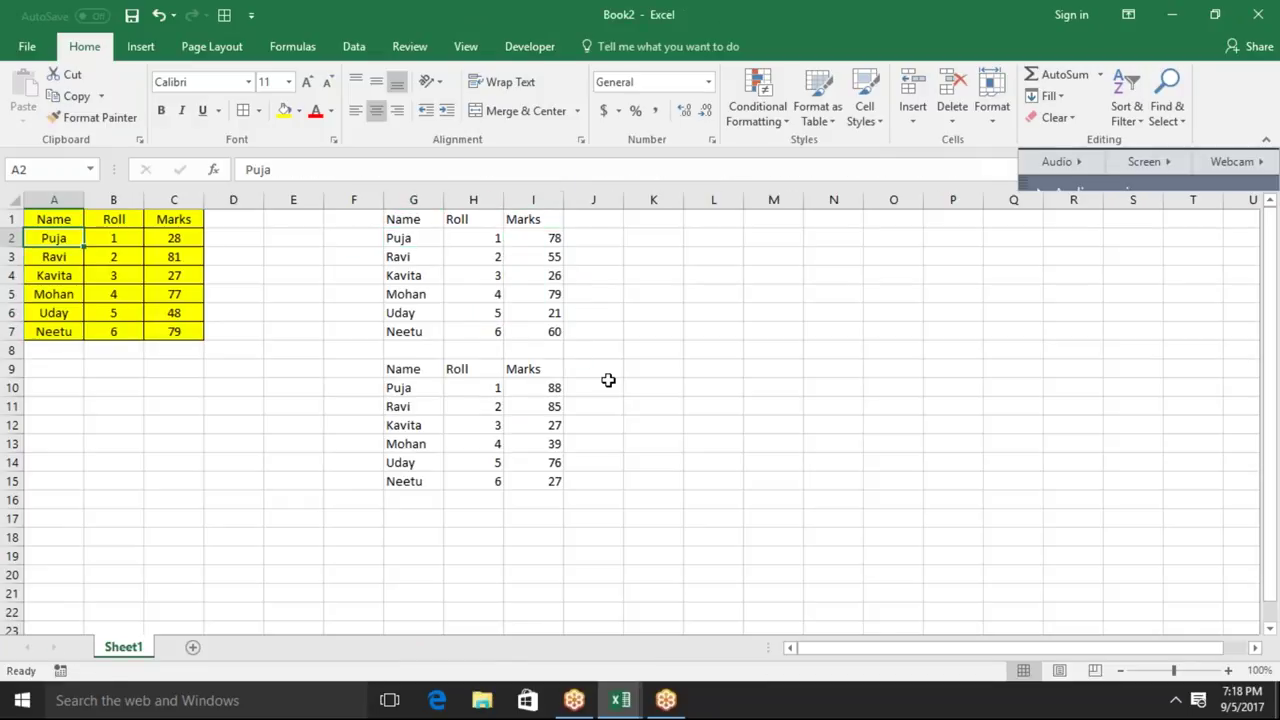
text(q)
key(Escape)
key(Up)
key(ctrl+shift+Right)
key(ctrl+shift+Down)
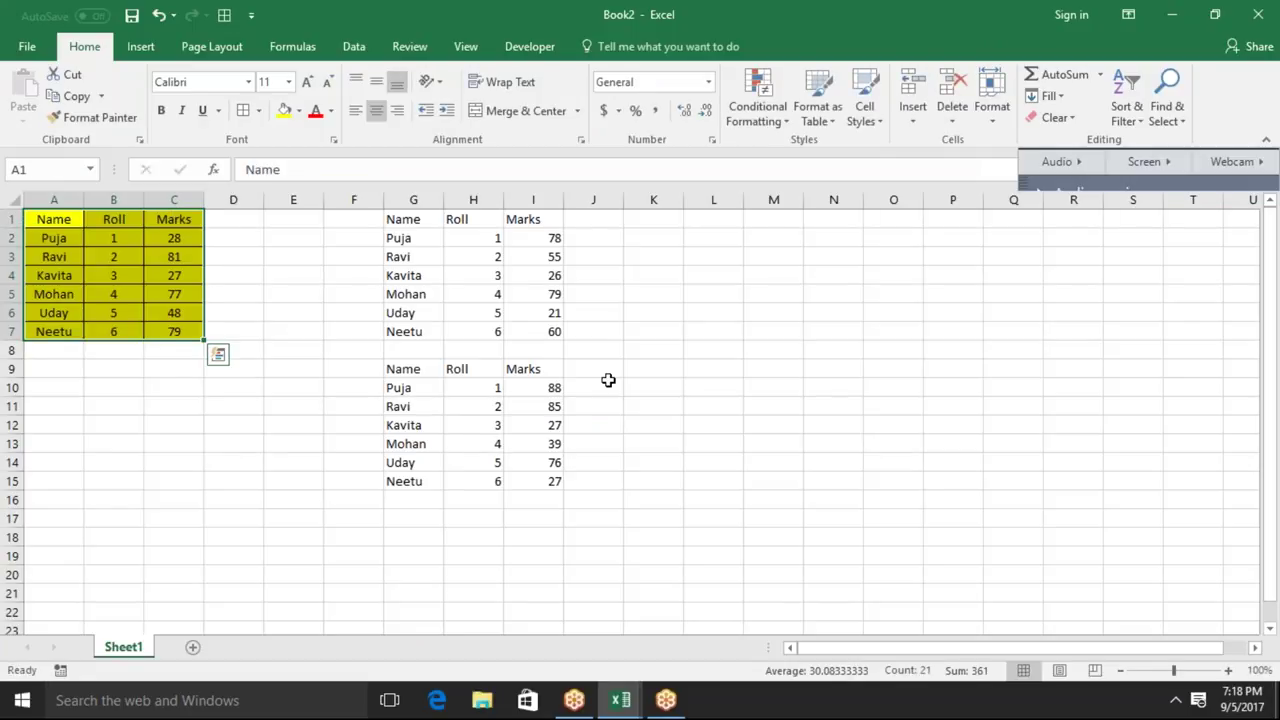
key(ctrl+c)
Paste only the table's formatting at L4, giving L4:N10 the yellow fill and borders
click(686, 270)
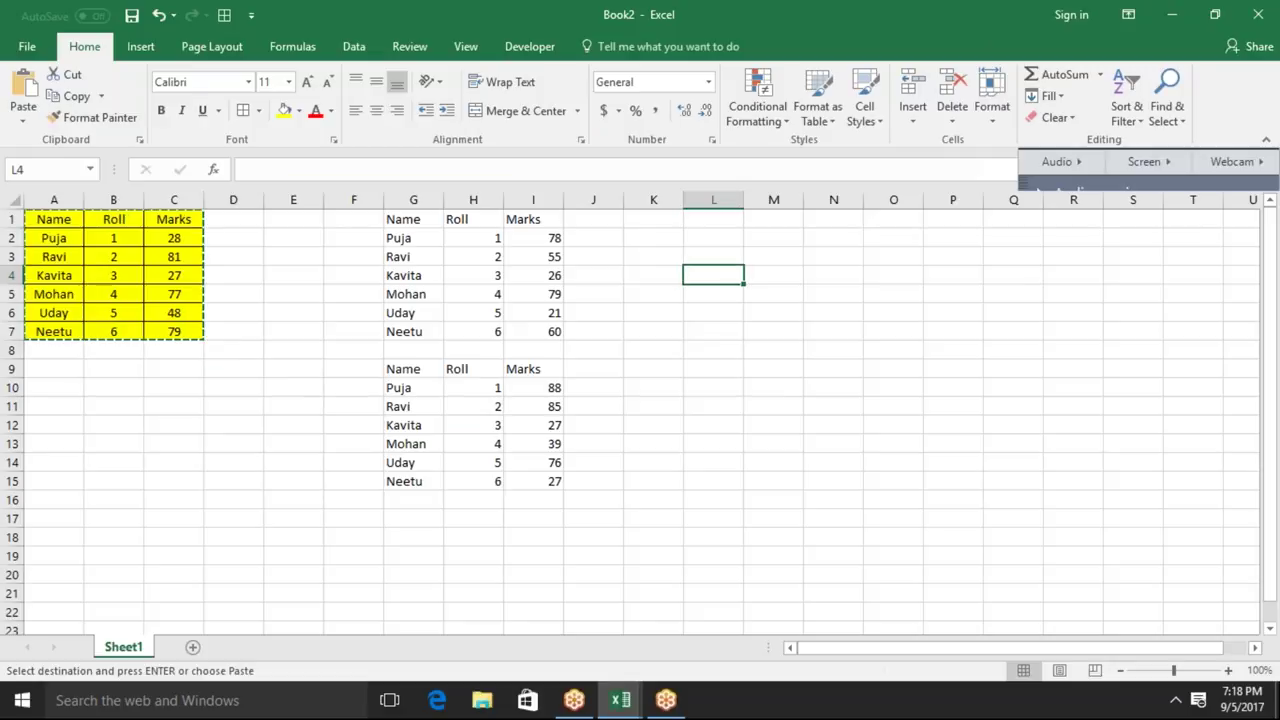
right_click(696, 272)
click(741, 362)
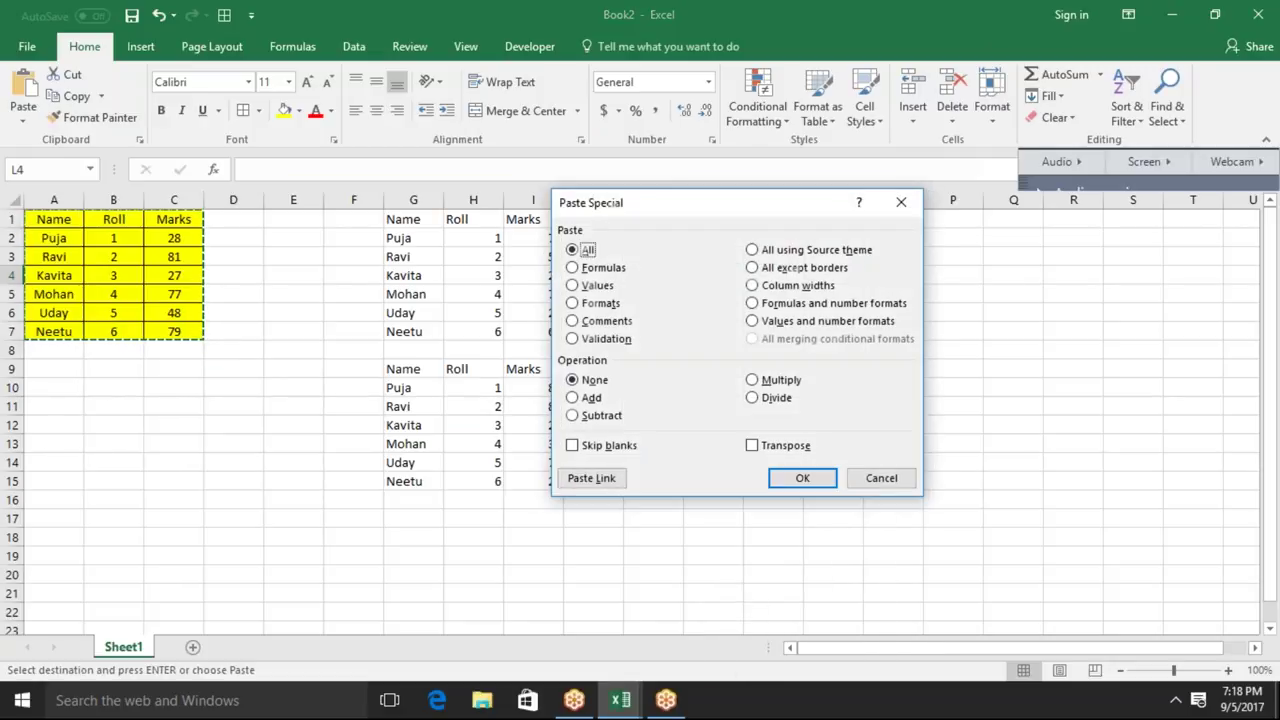
click(601, 303)
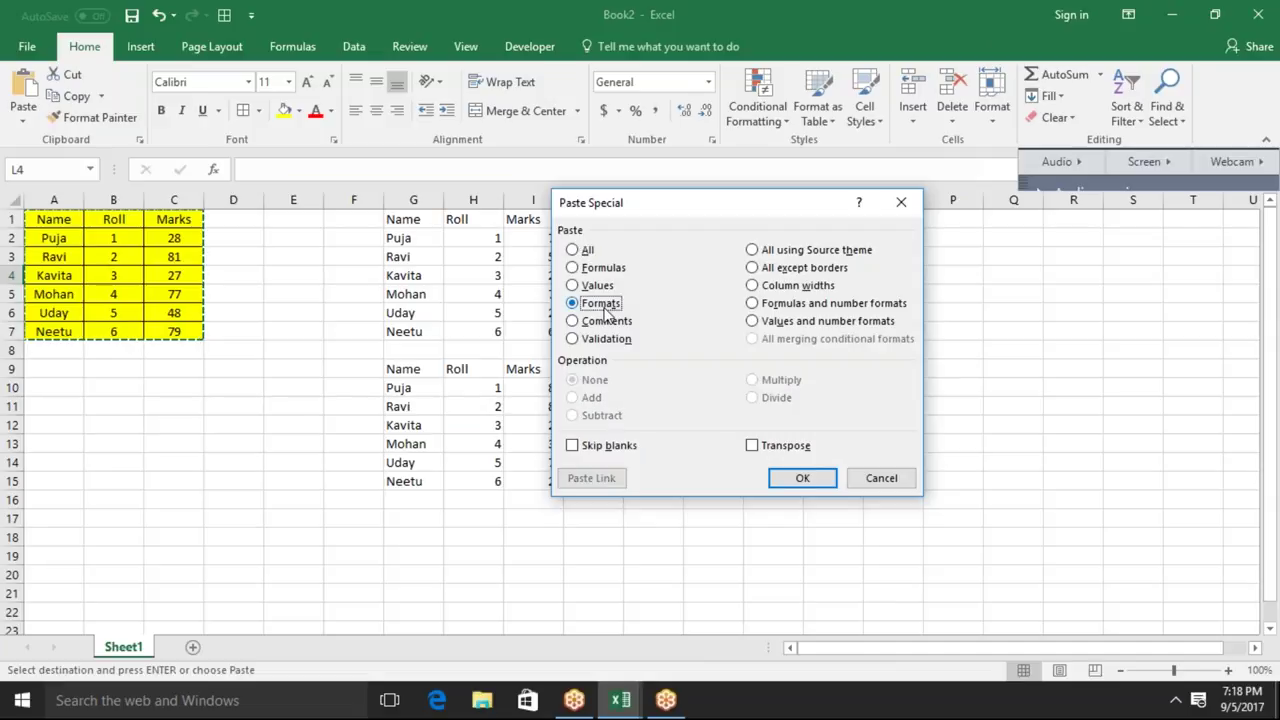
click(803, 478)
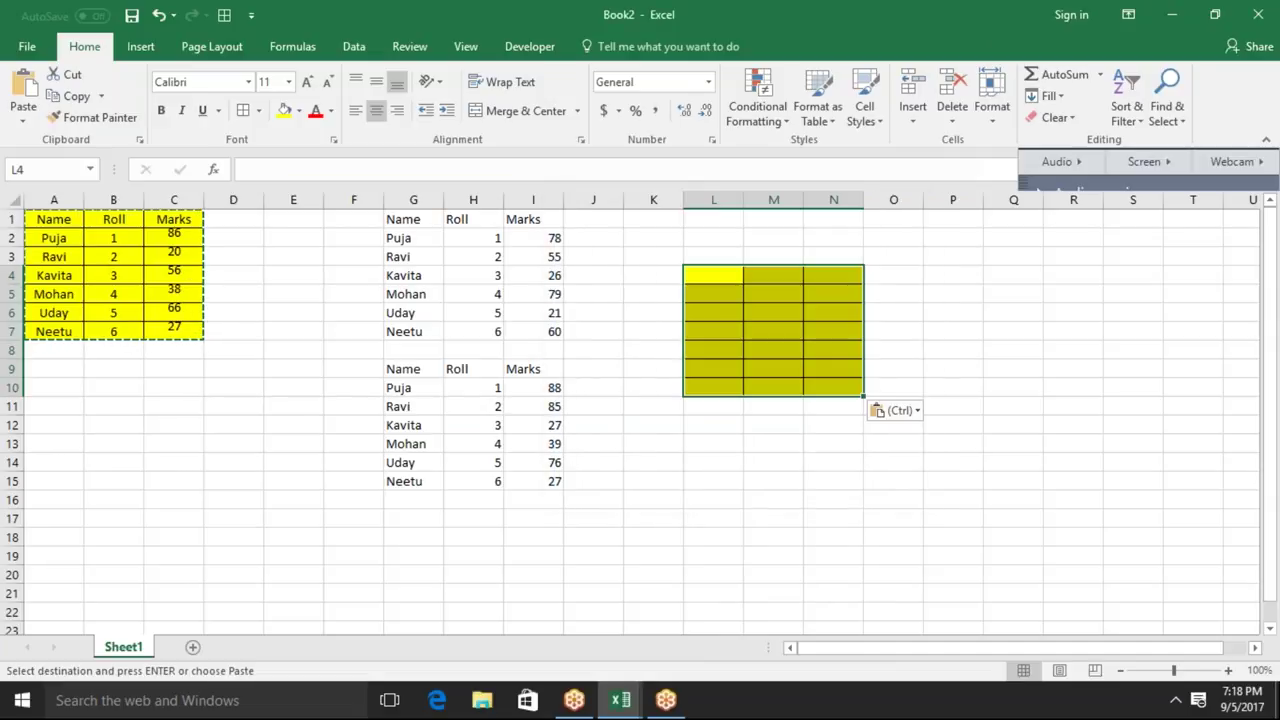
drag(425, 199, 824, 265)
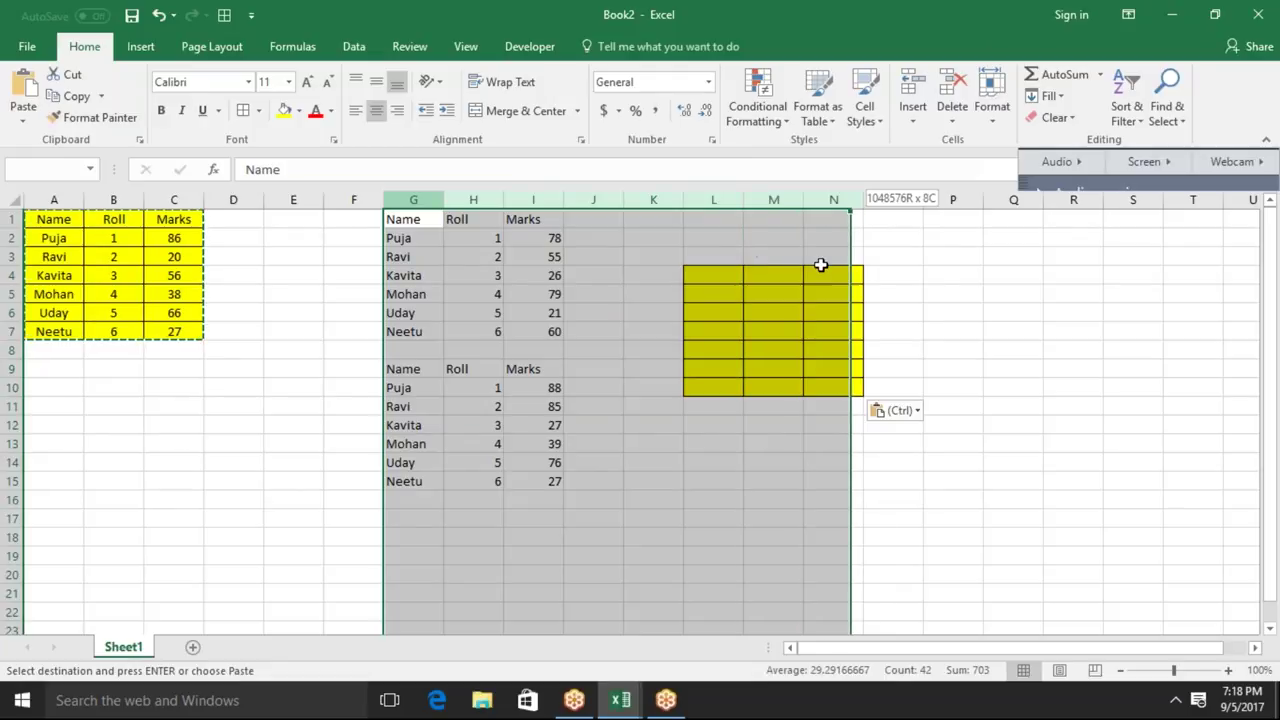
Delete the copy in columns G to N and AutoFit columns A, B and C
key(ctrl+minus)
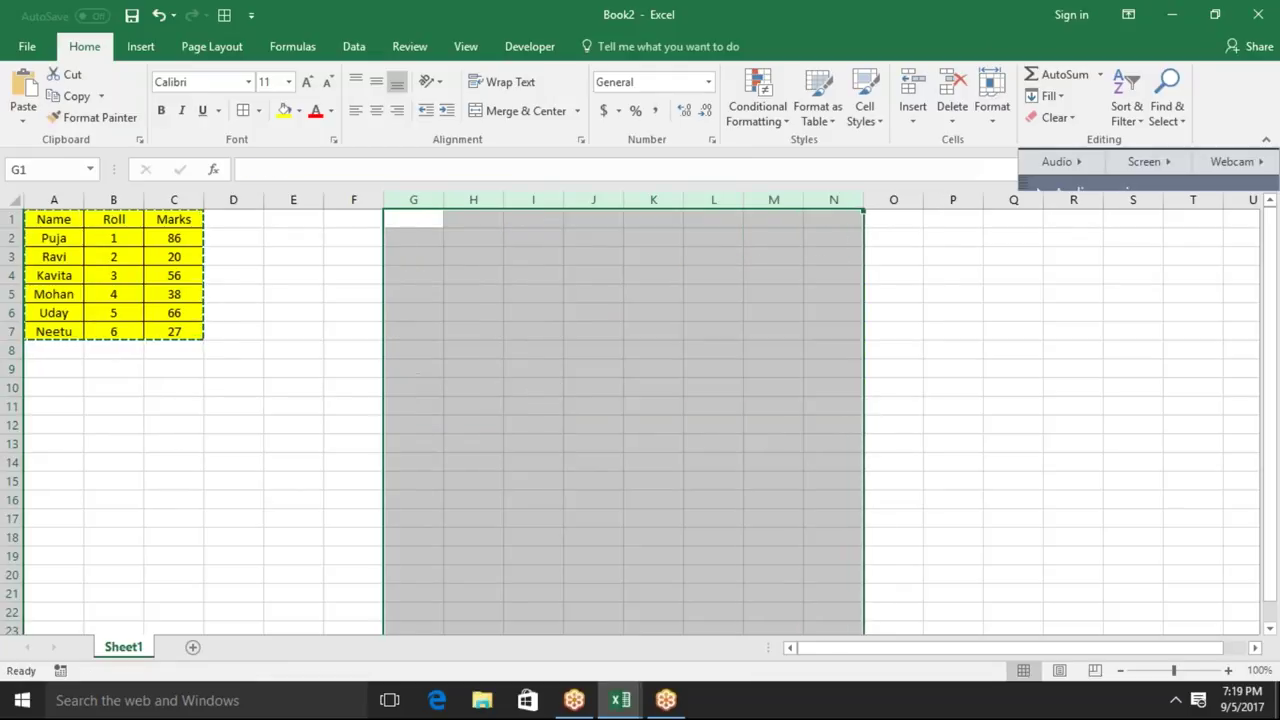
key(Escape)
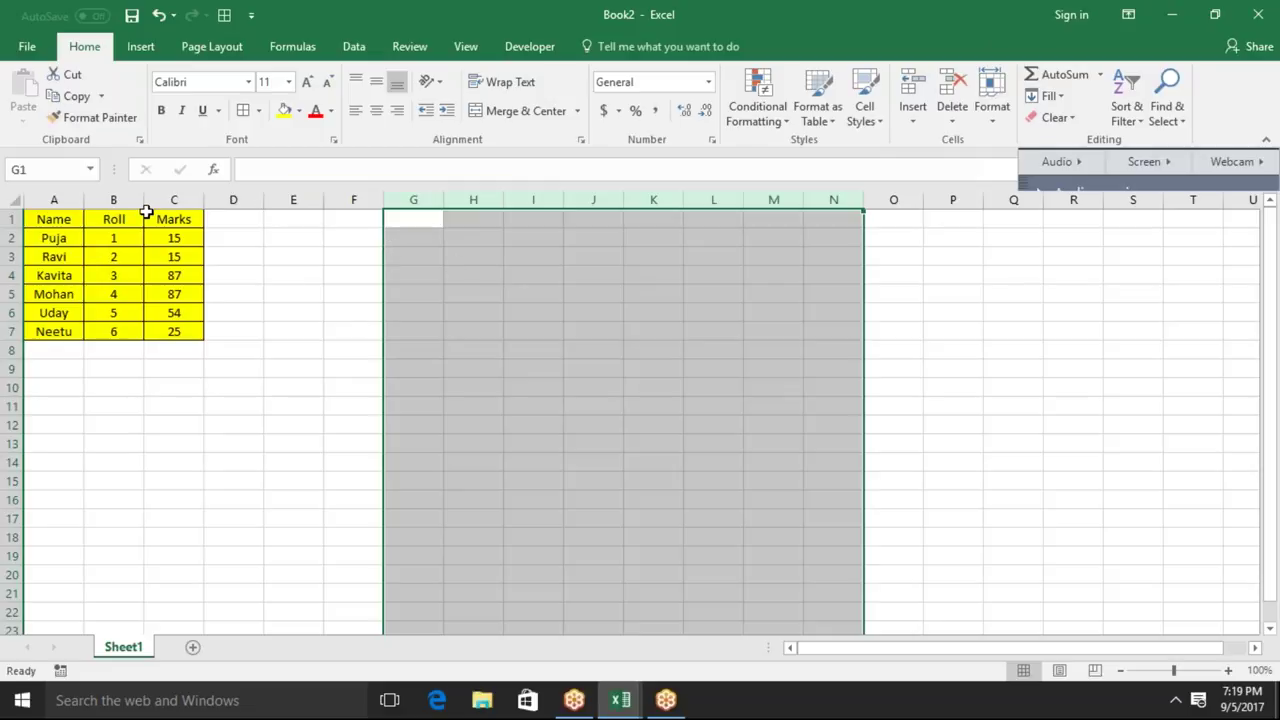
double_click(145, 206)
click(163, 200)
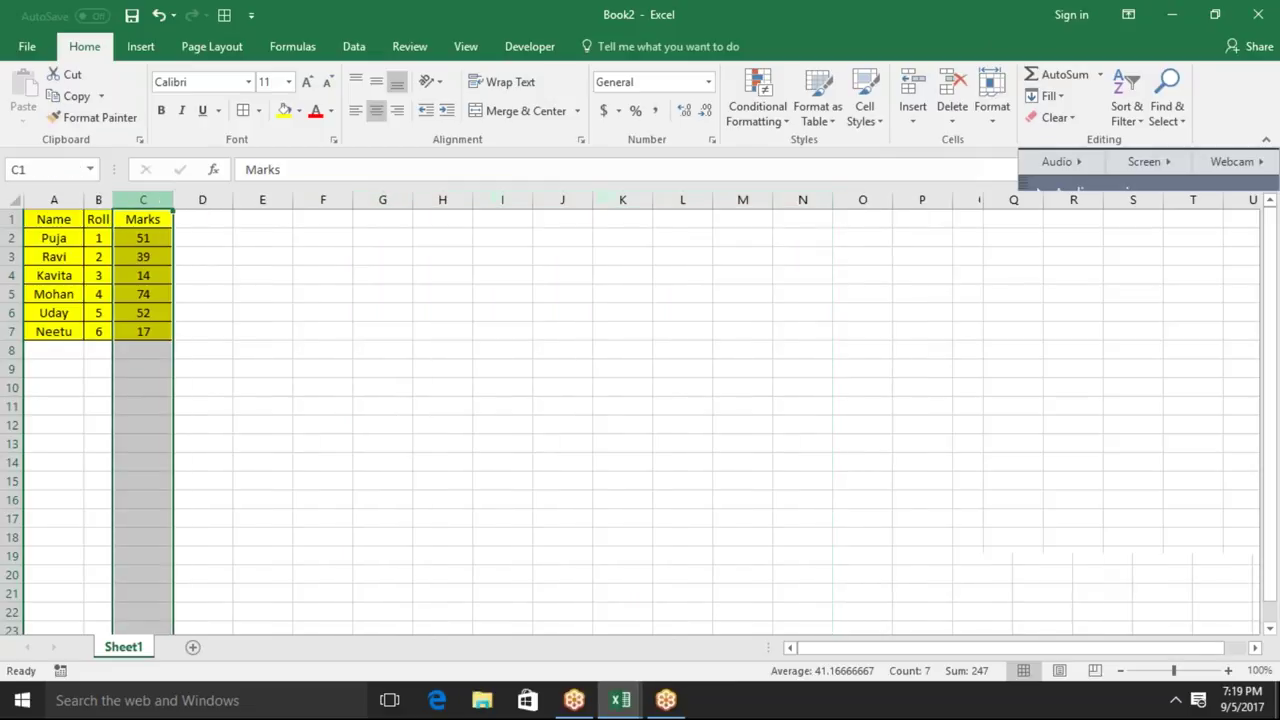
double_click(173, 200)
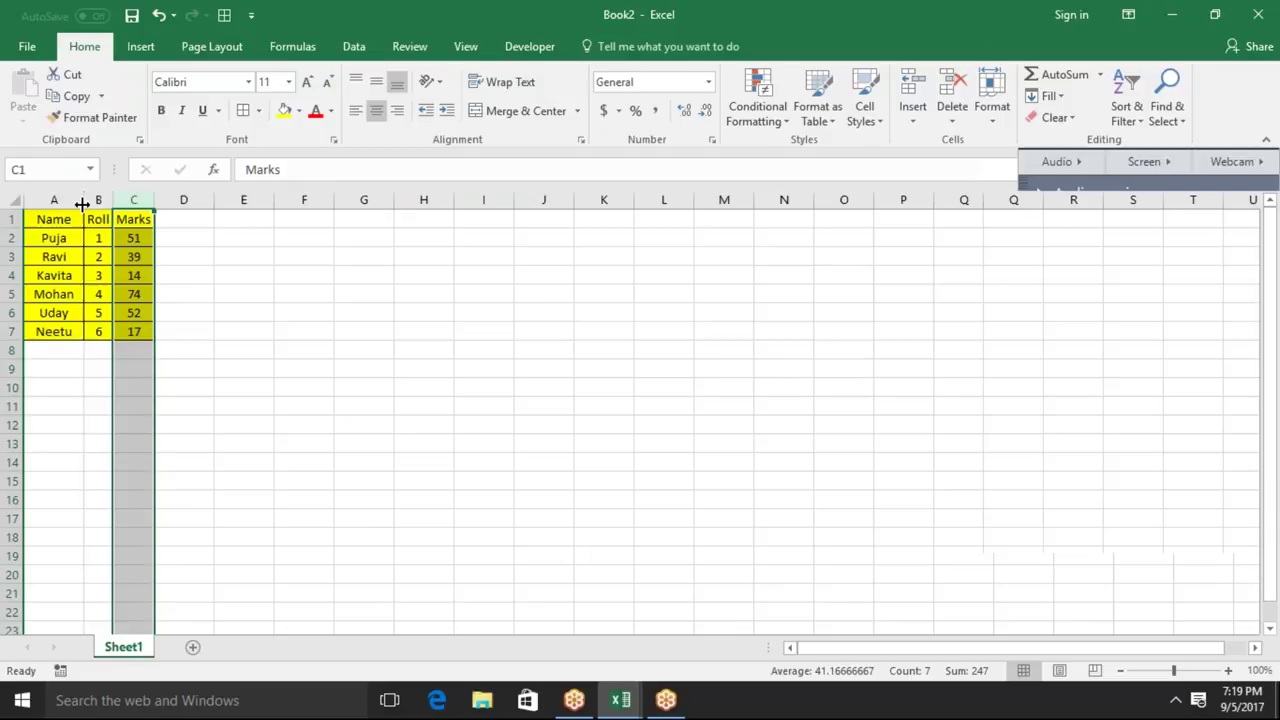
double_click(83, 204)
Copy the A1:C7 table again, with J1 as the destination
mouse_move(51, 216)
mouse_down()
mouse_move(112, 272)
mouse_move(115, 326)
mouse_up()
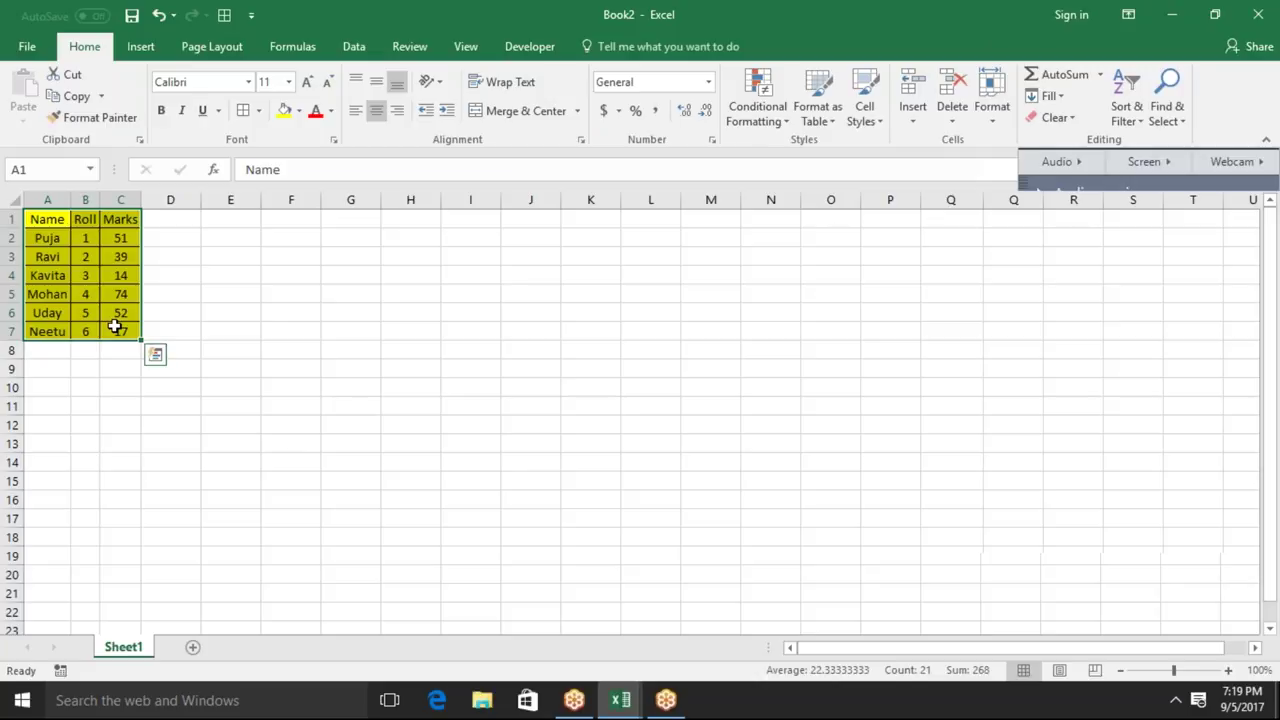
key(ctrl+c)
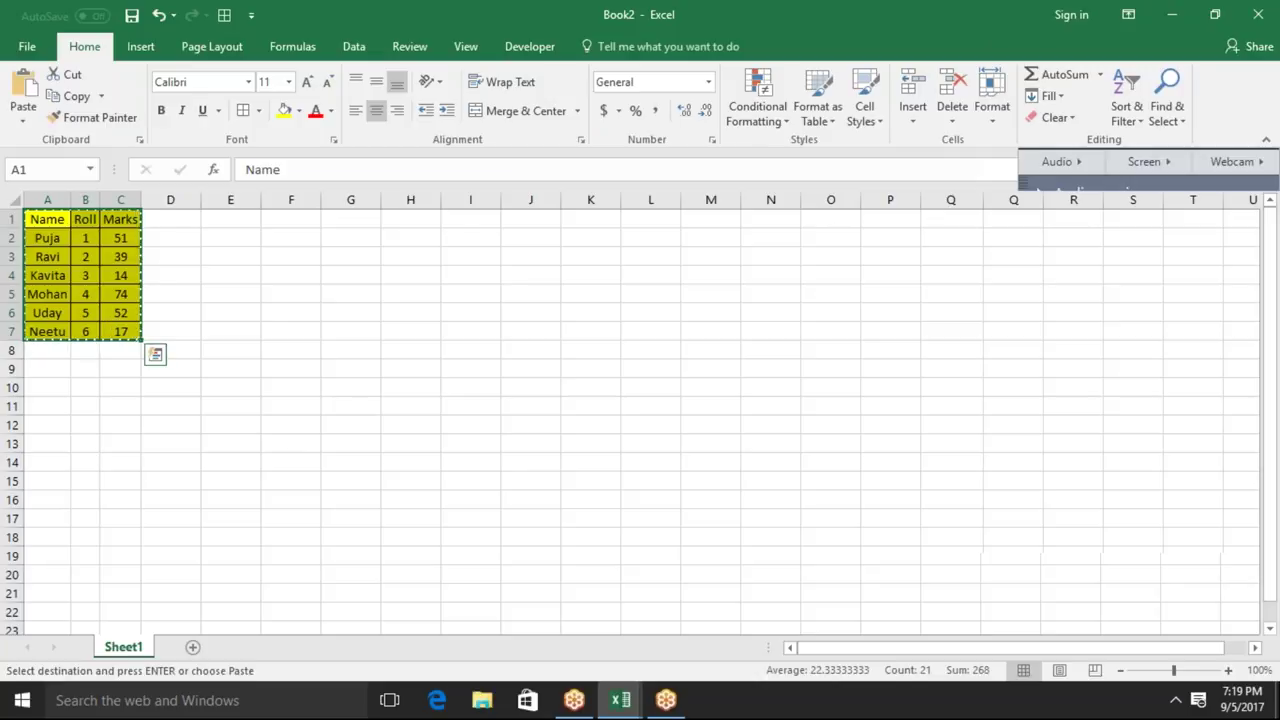
click(511, 216)
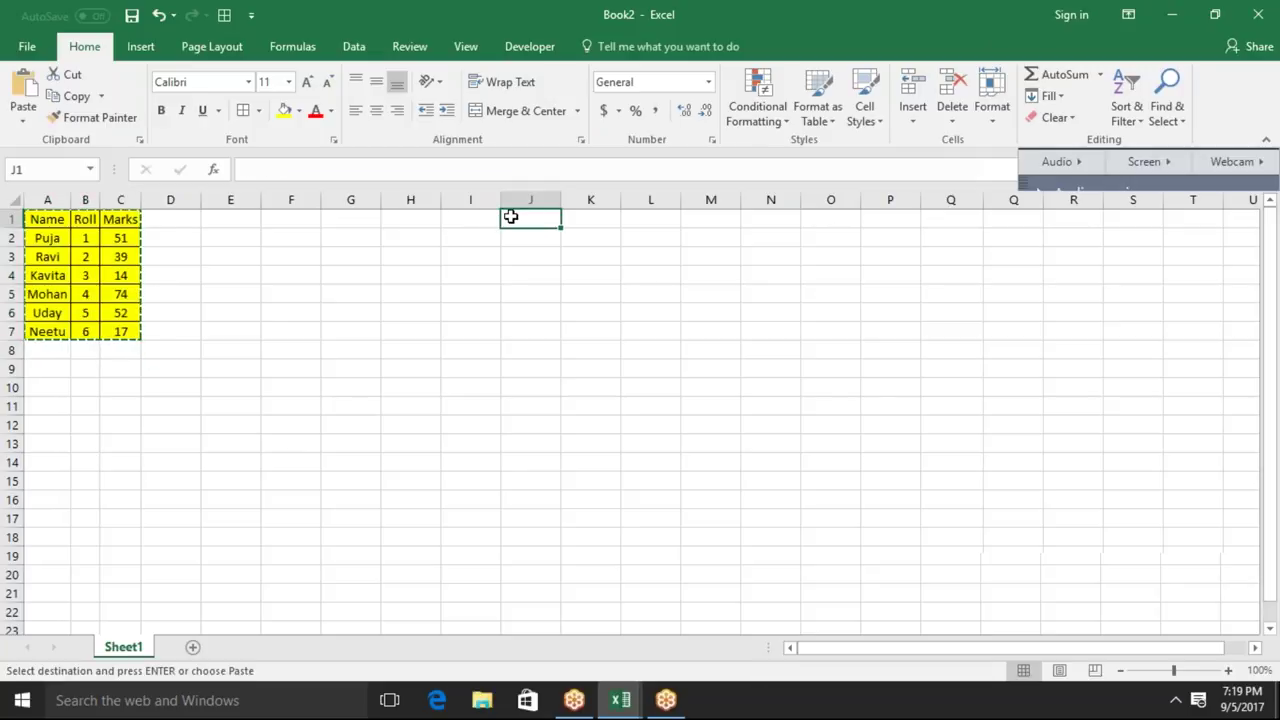
Paste the table at J1 and apply the original's column widths through Paste Special
key(ctrl+v)
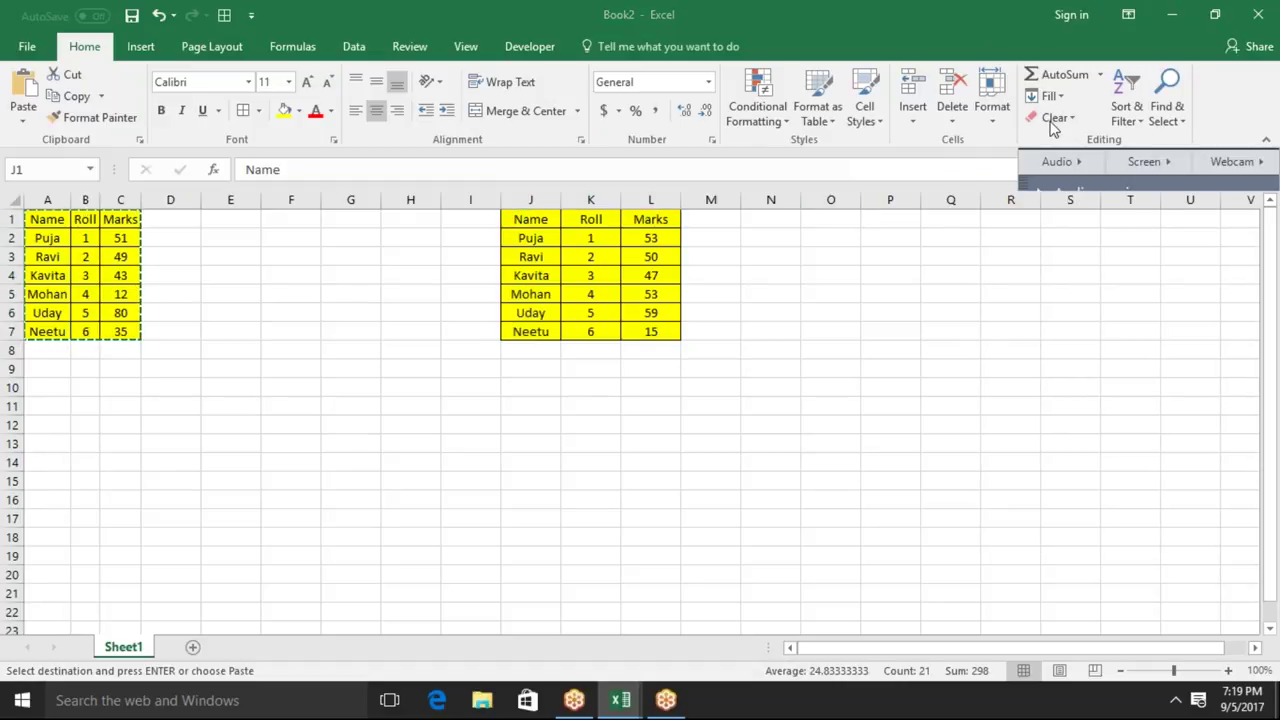
key(ctrl+y)
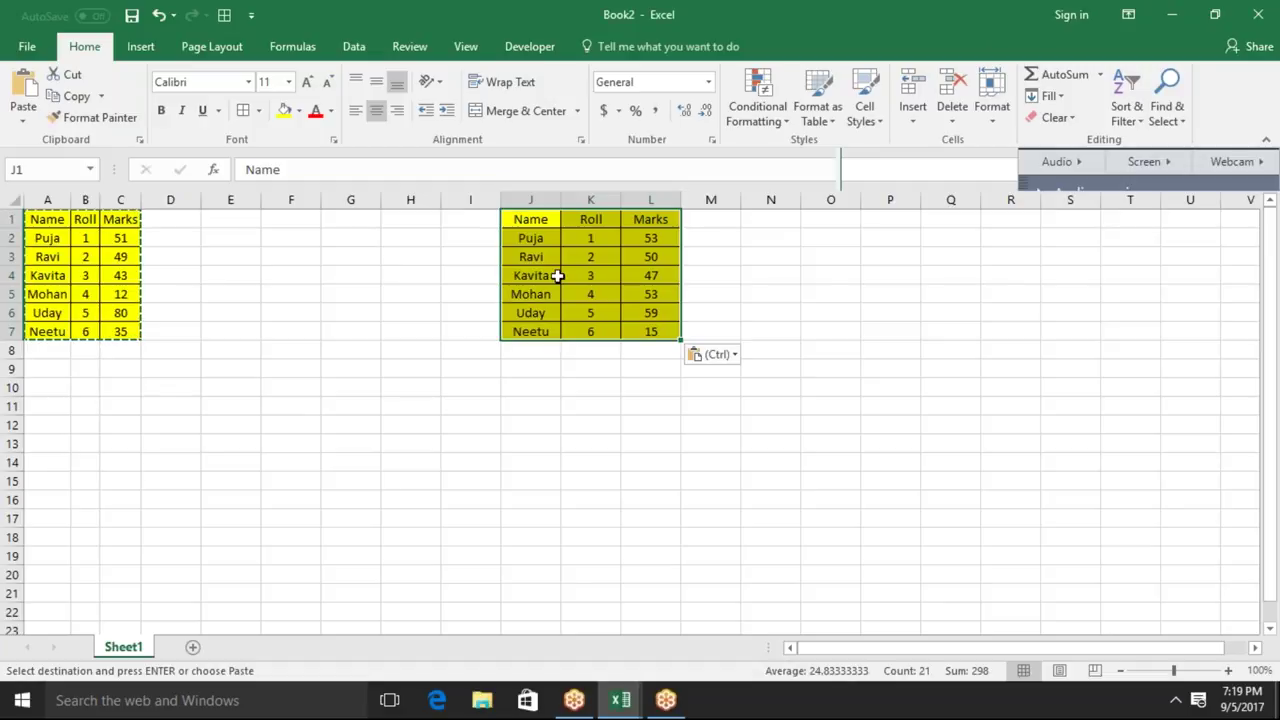
right_click(557, 276)
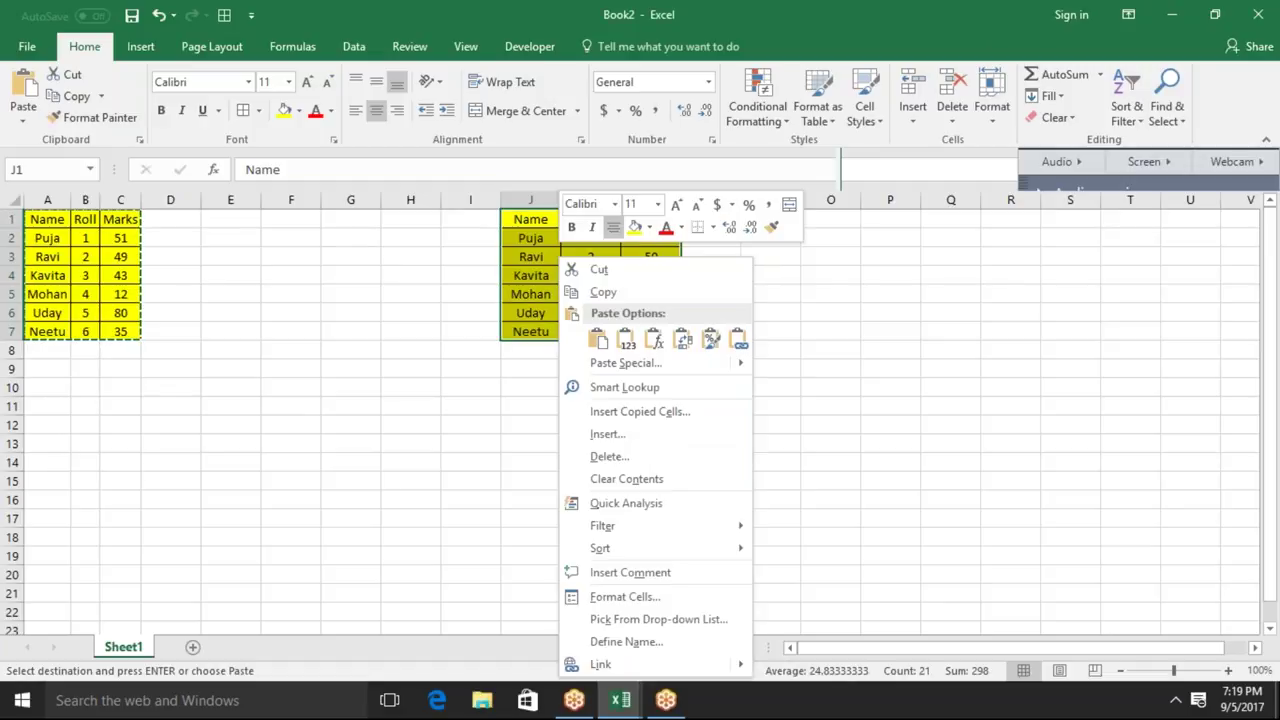
click(620, 364)
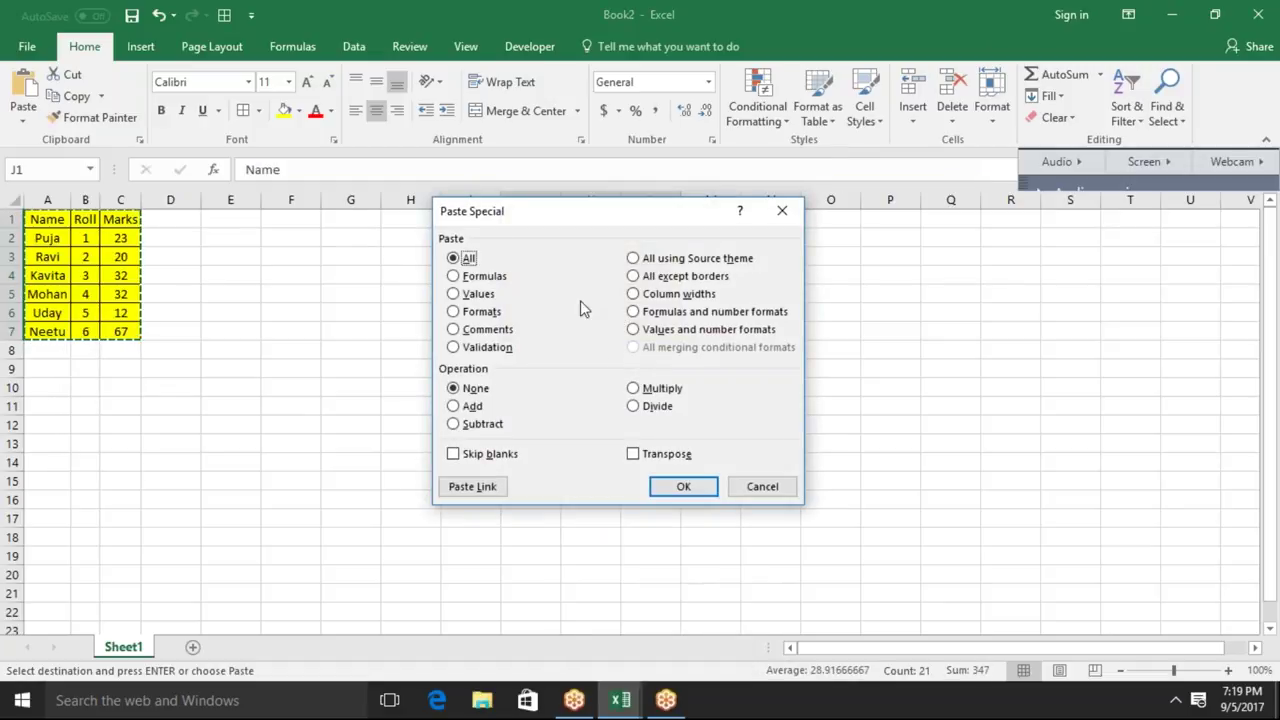
click(633, 294)
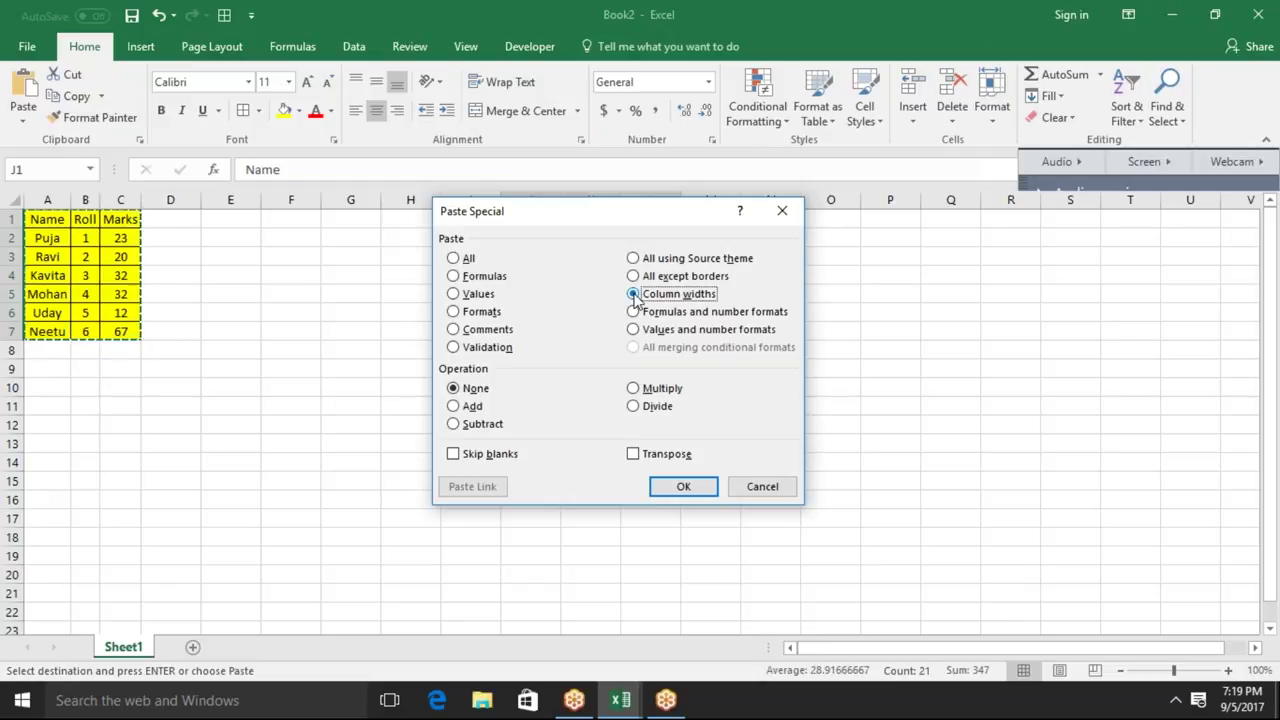
click(684, 487)
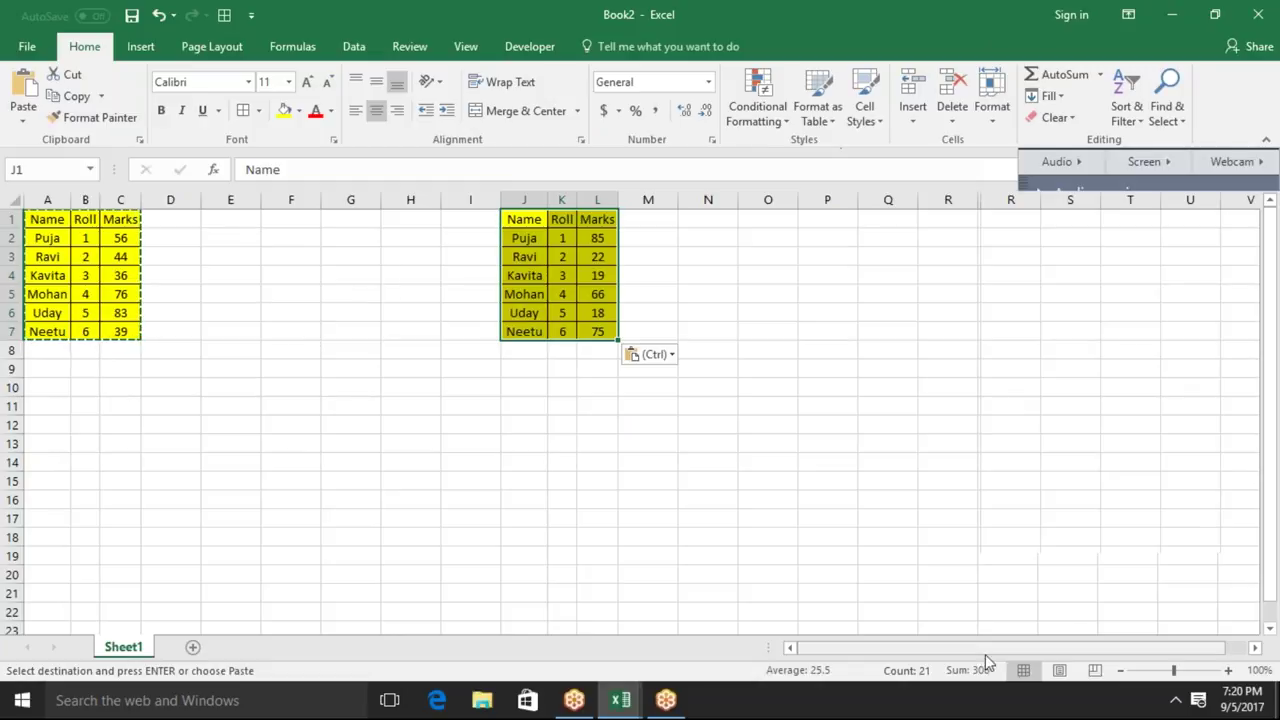
click(1176, 703)
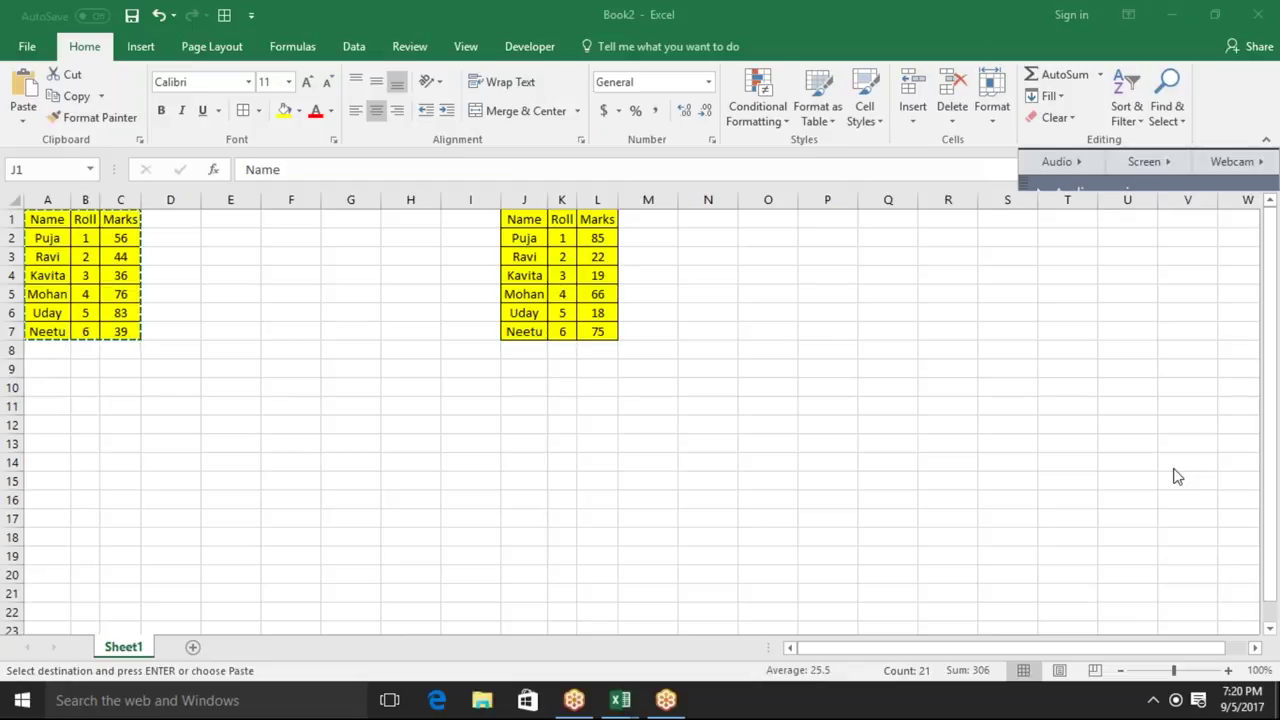
Paste the table at J1 again, then cancel a second Paste Special without changes
key(ctrl+v)
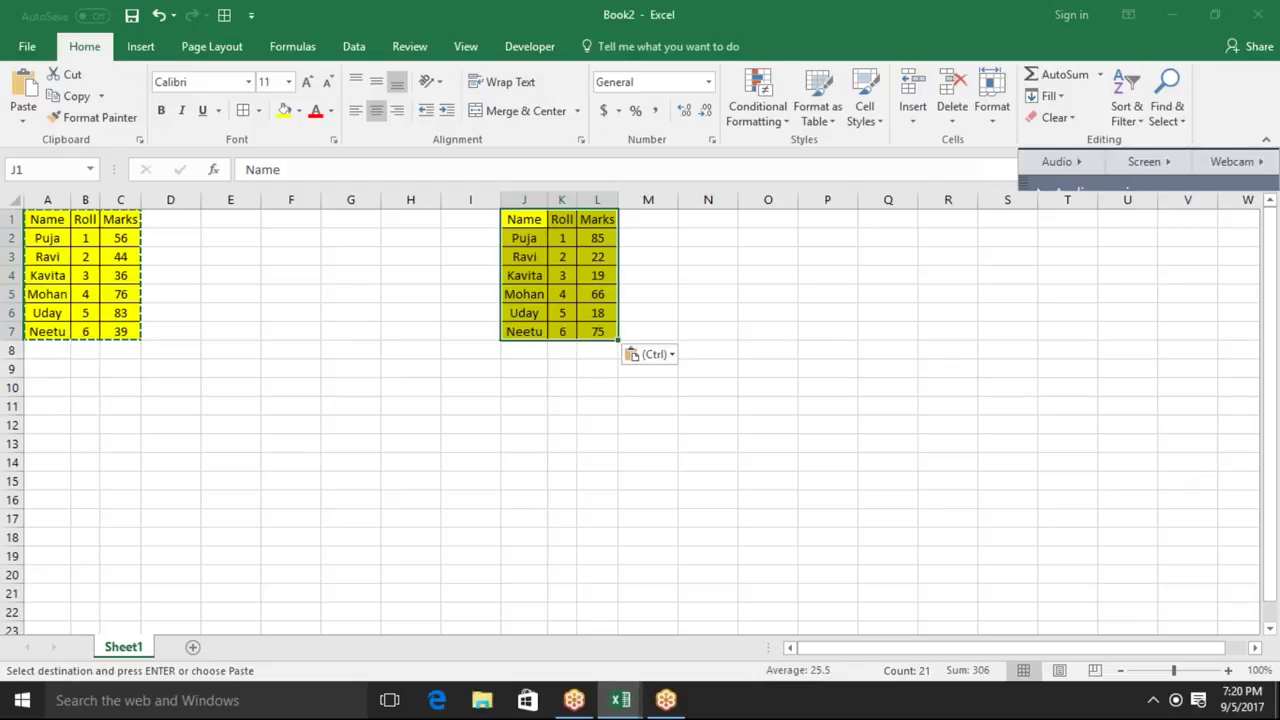
right_click(562, 256)
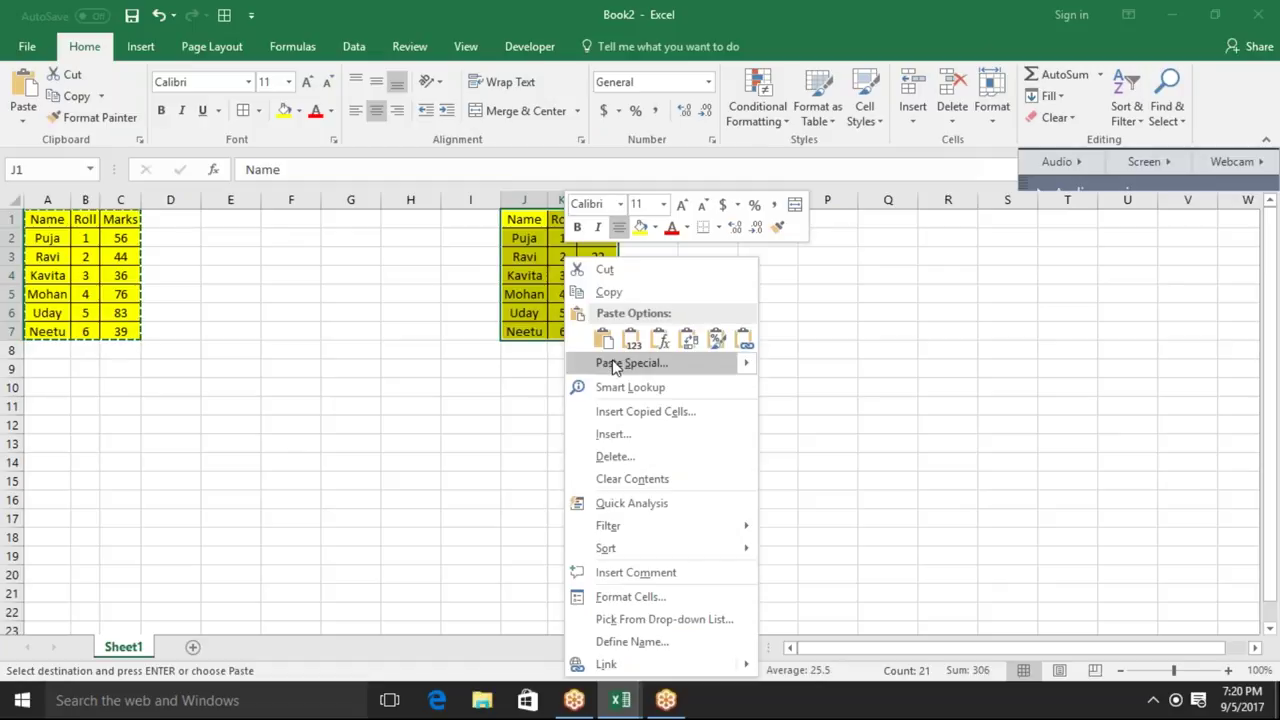
click(612, 359)
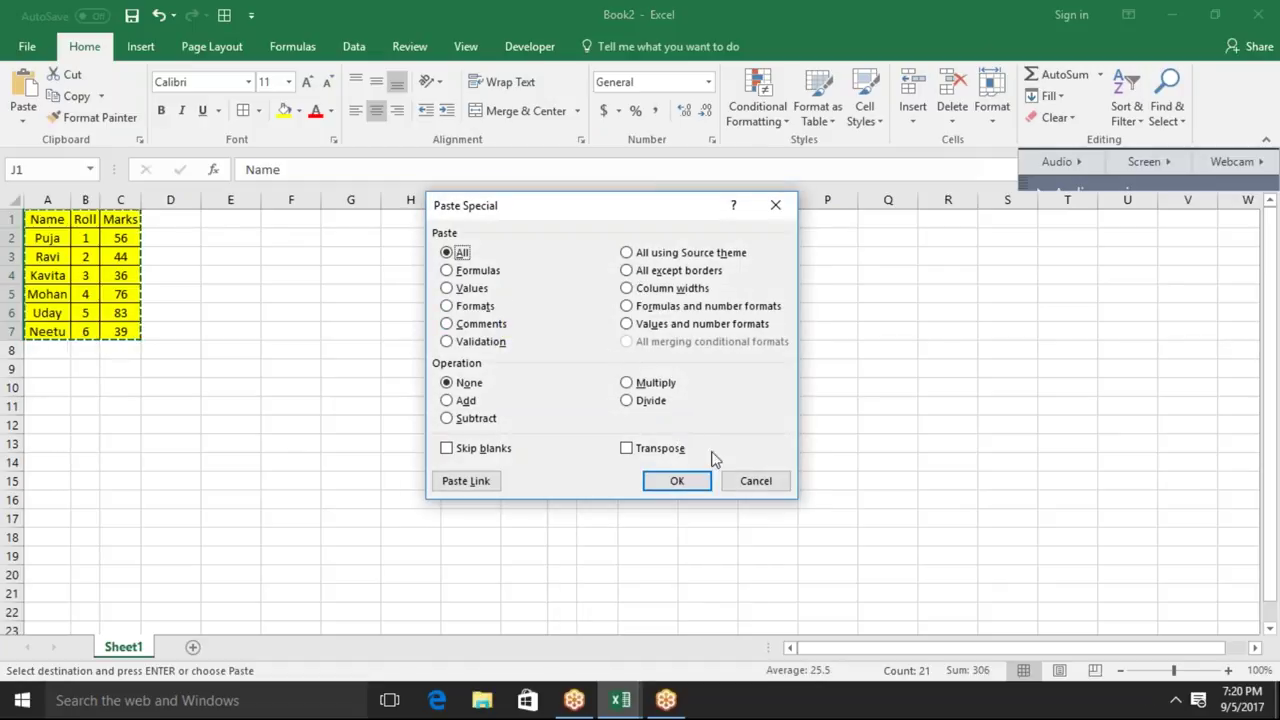
click(746, 481)
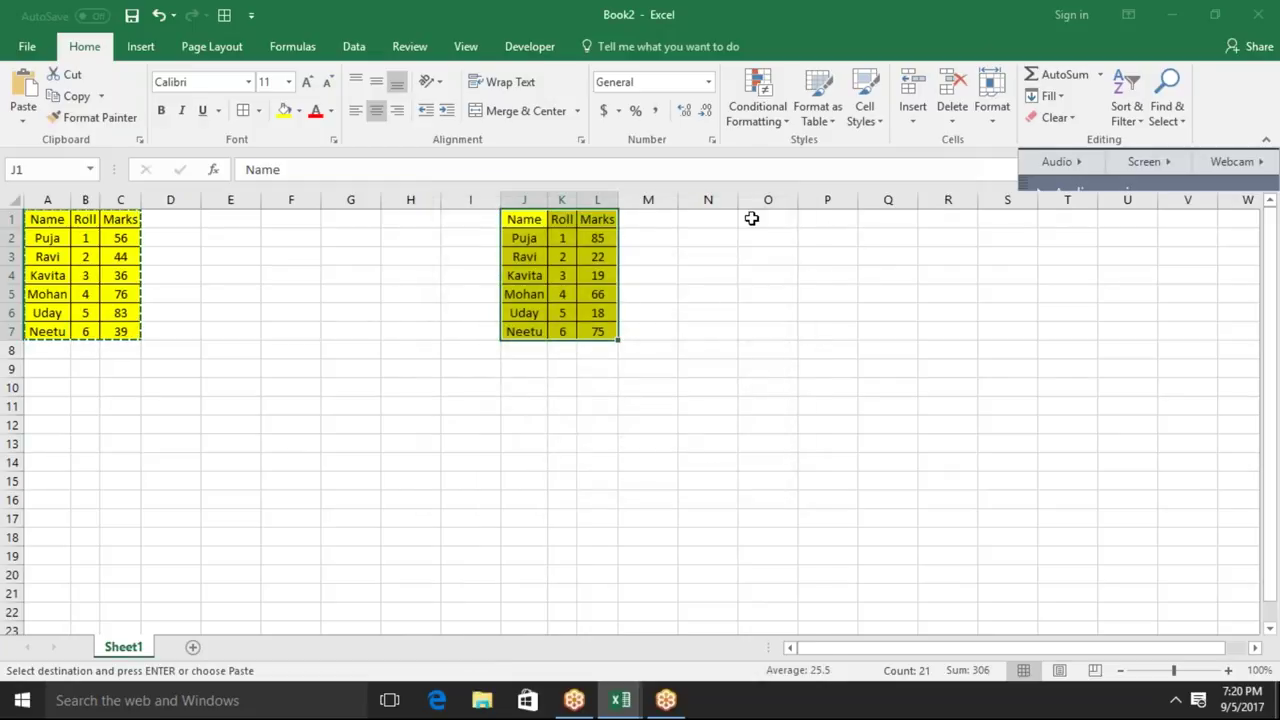
click(752, 217)
Paste only the copied column widths at O1 so columns O to Q match the original
right_click(752, 217)
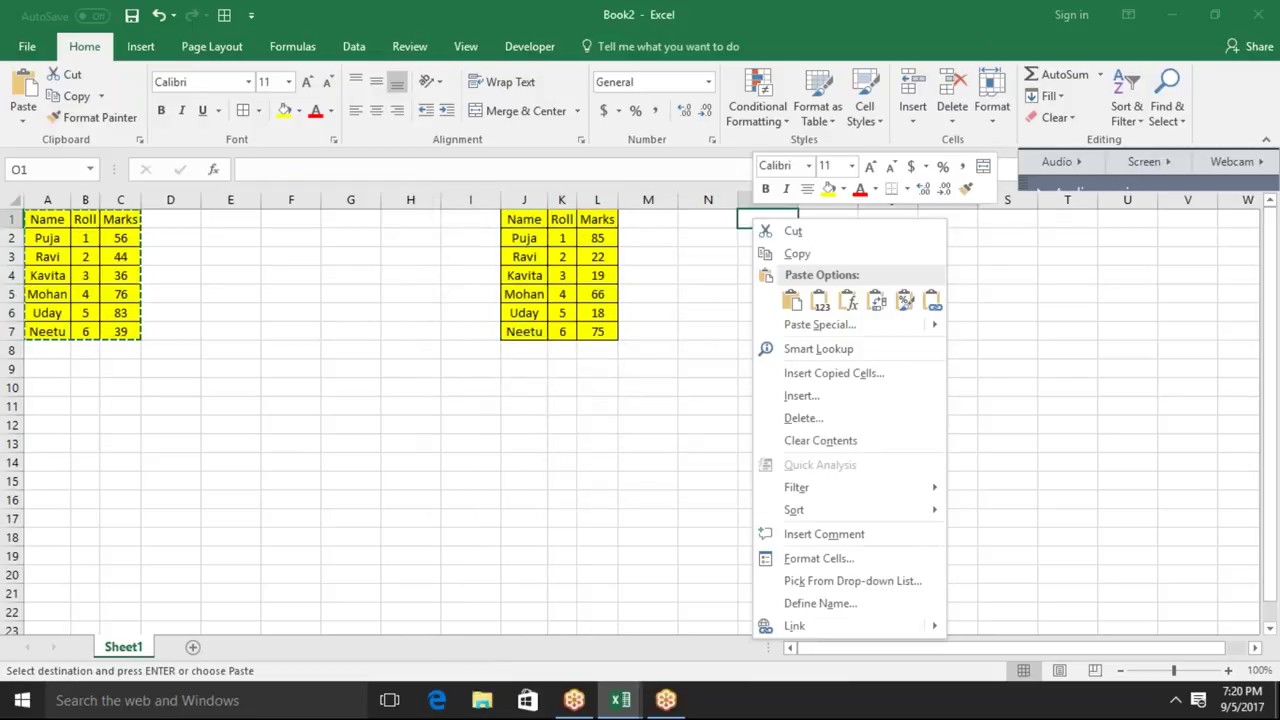
click(797, 326)
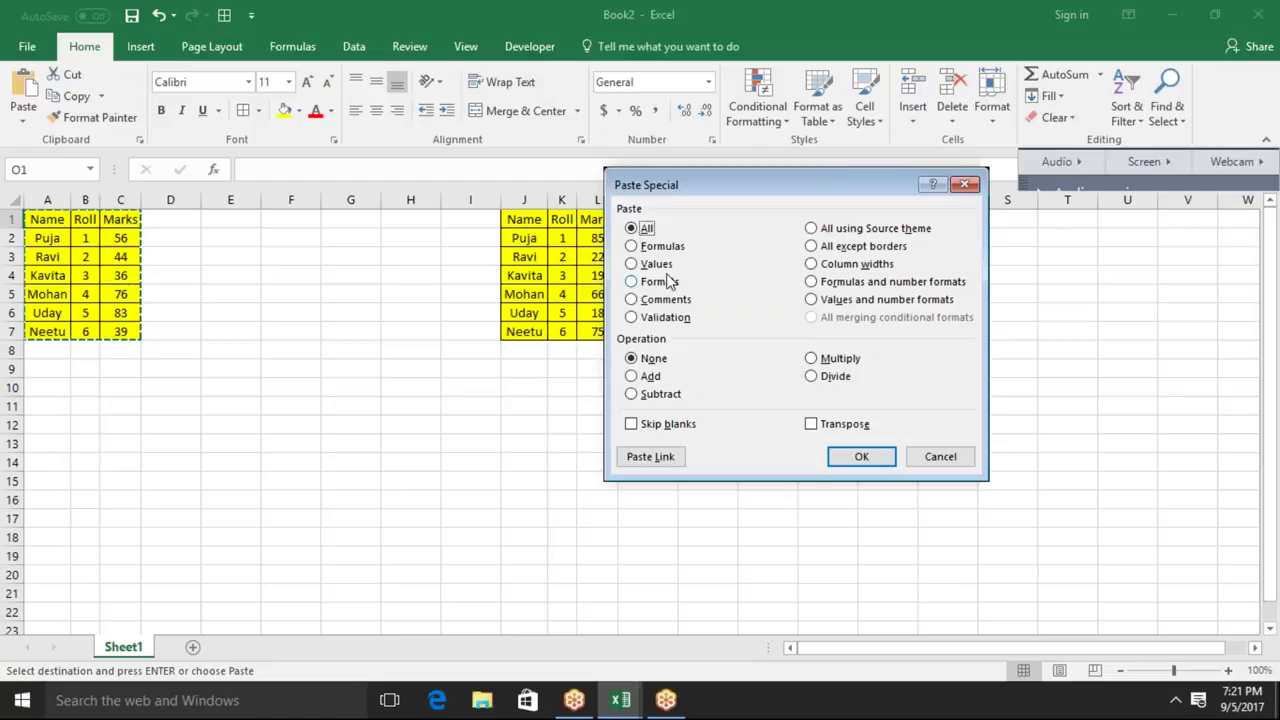
click(881, 264)
click(859, 456)
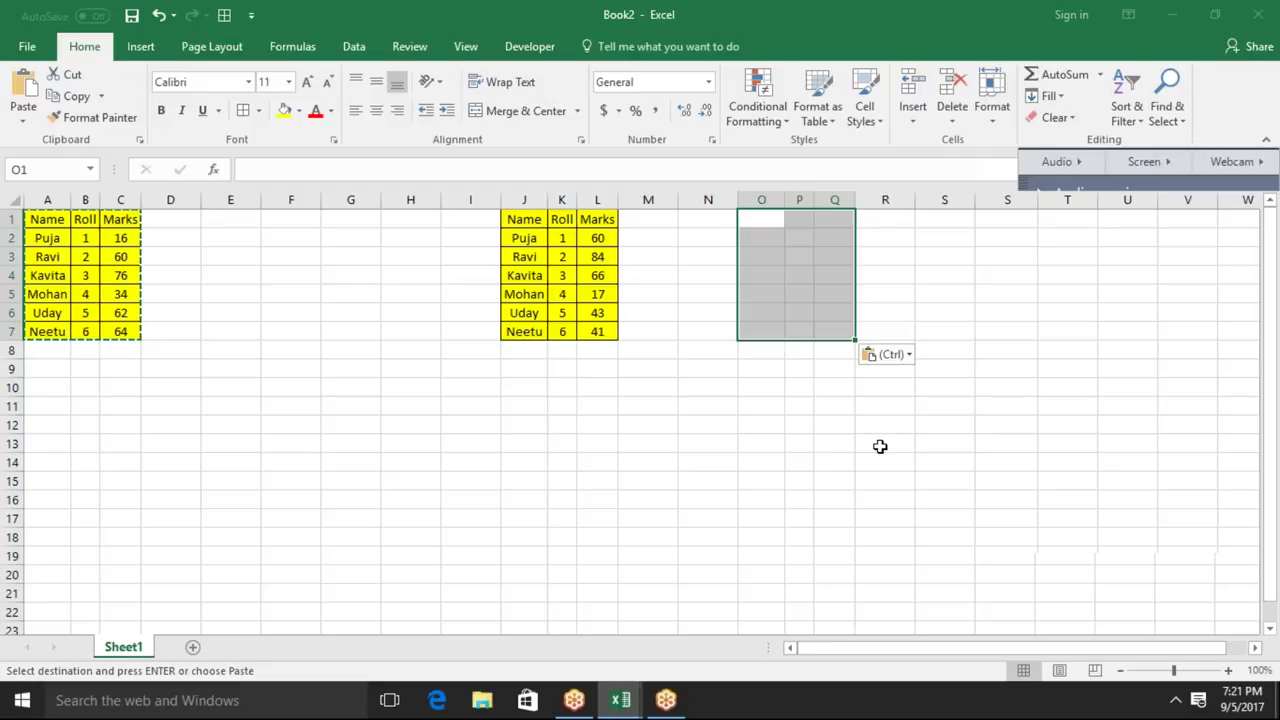
click(301, 446)
Paste the table at F13 with Keep Source Column Widths, creating a copy at F13:H19
right_click(301, 446)
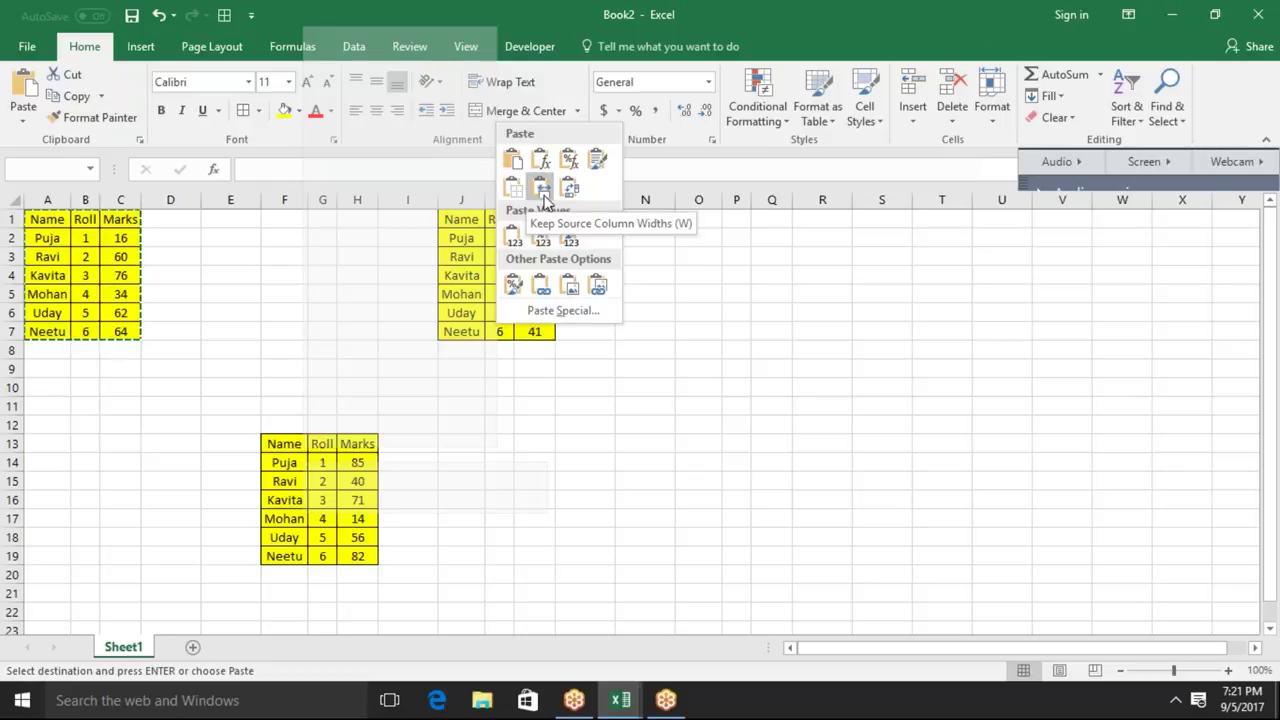
click(543, 193)
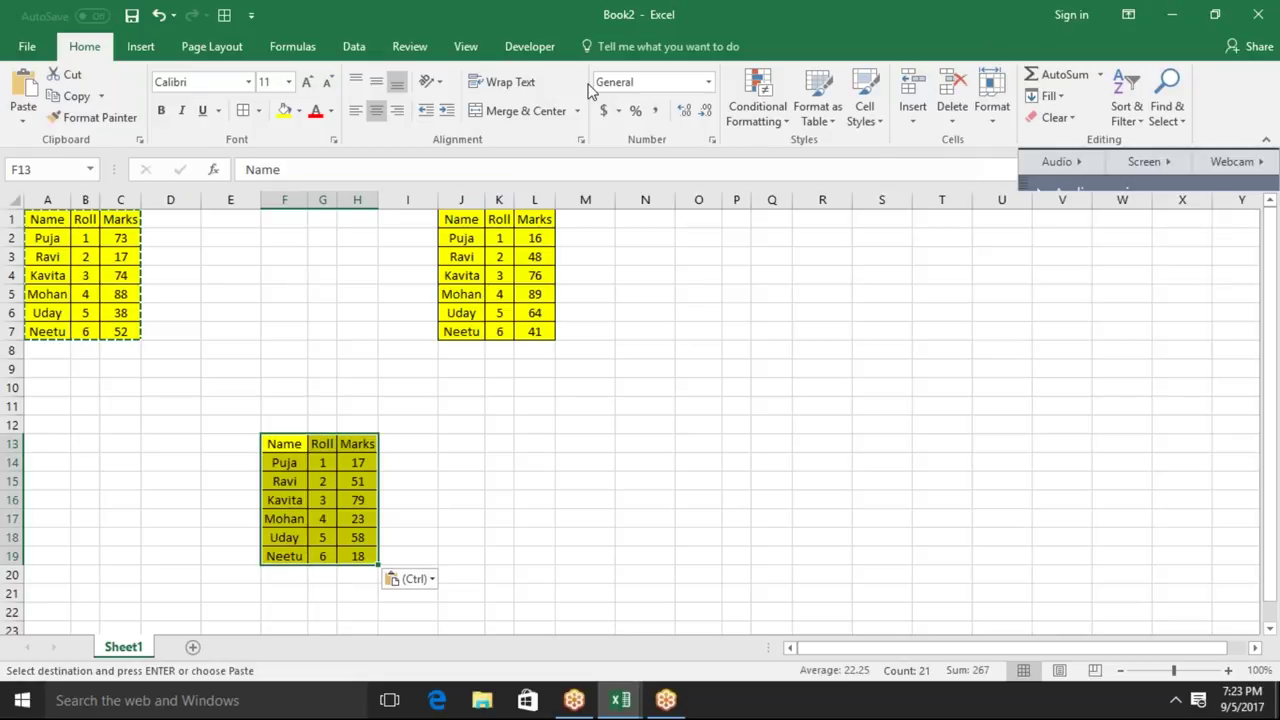
click(501, 407)
Add a new blank Sheet2 and select its cell C4
click(193, 647)
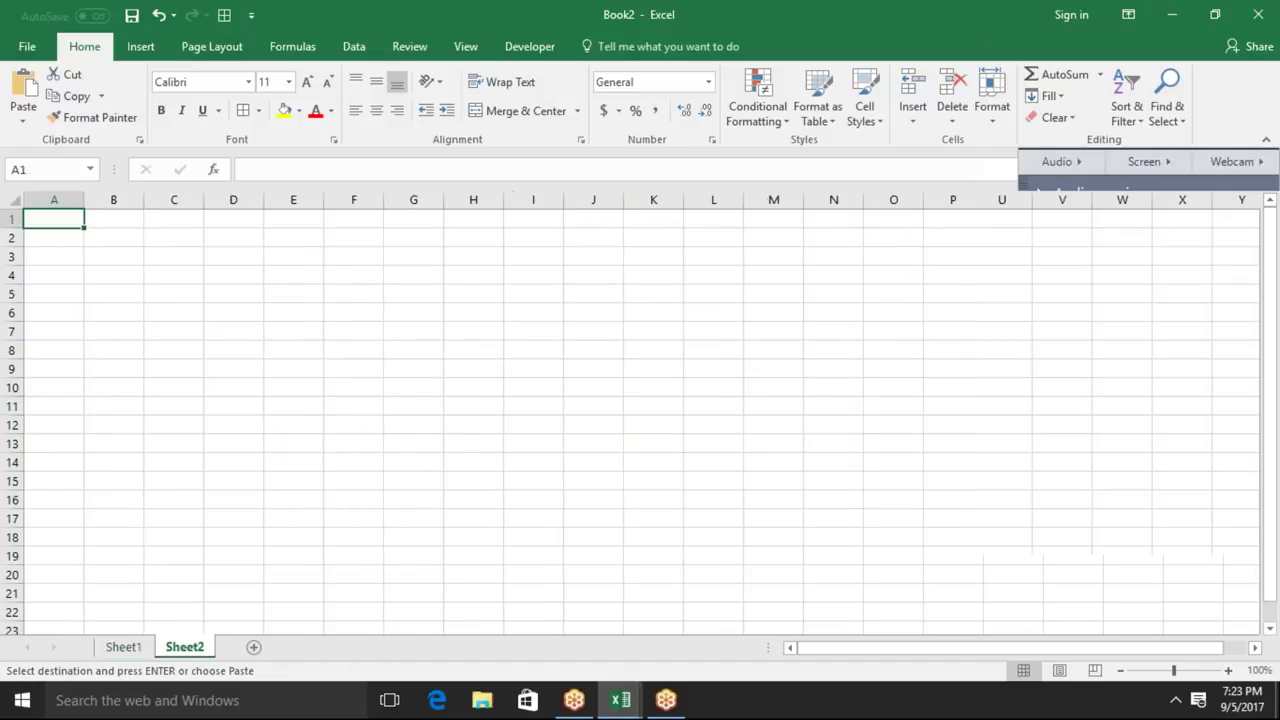
click(123, 647)
click(168, 650)
click(170, 272)
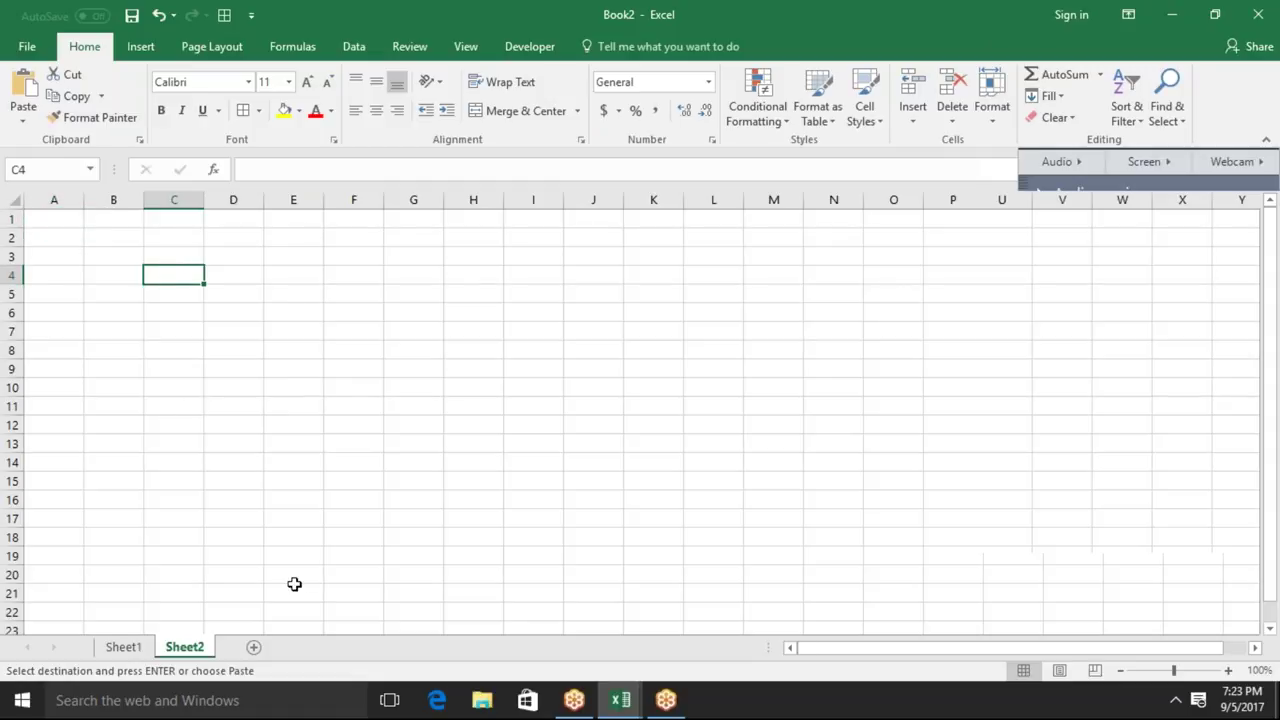
On Sheet1, delete columns E through N holding the table copies
click(120, 648)
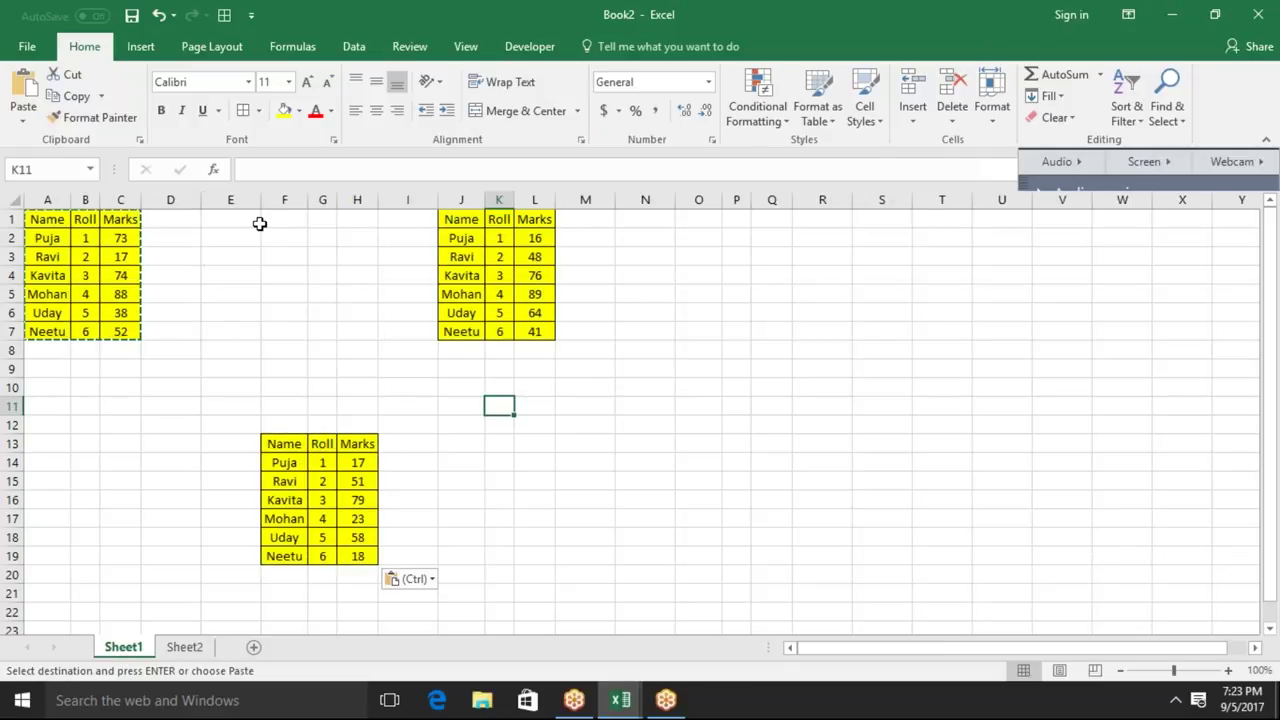
drag(262, 200, 708, 200)
key(Delete)
Add a Date header in D1 and fill dates 1-Sep to 6-Sep down to D7
click(120, 219)
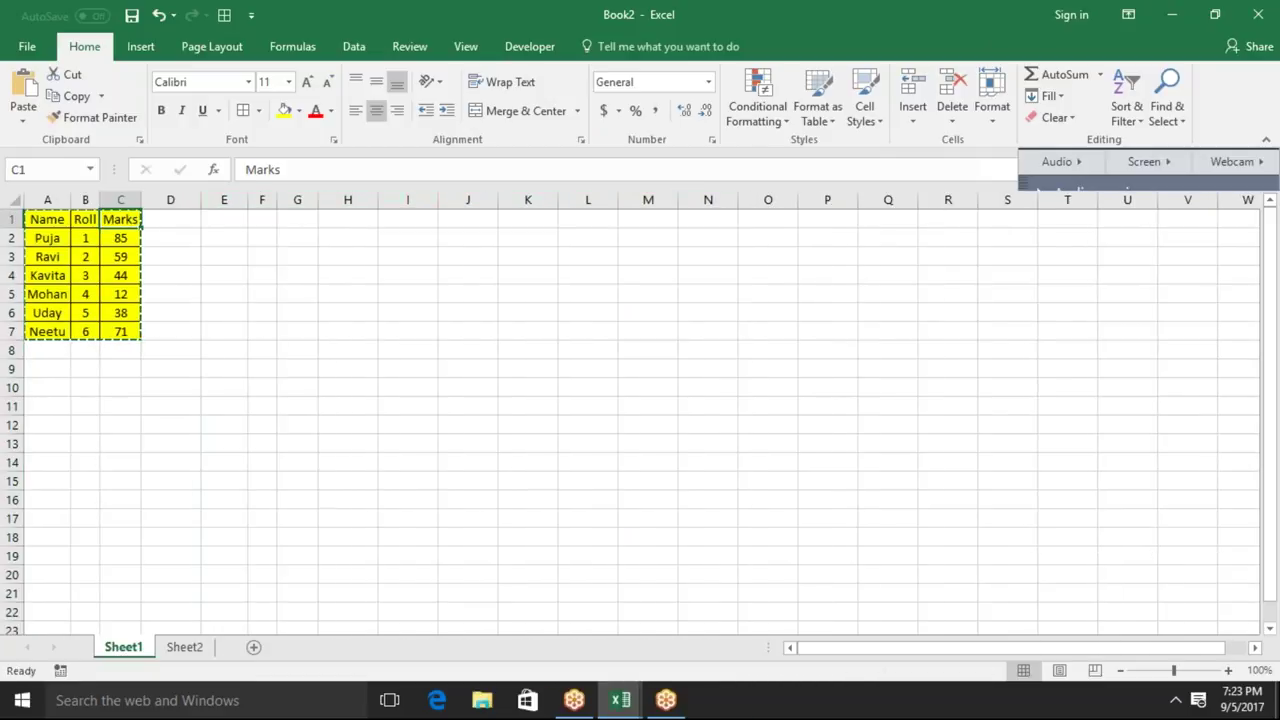
click(170, 219)
text(Date)
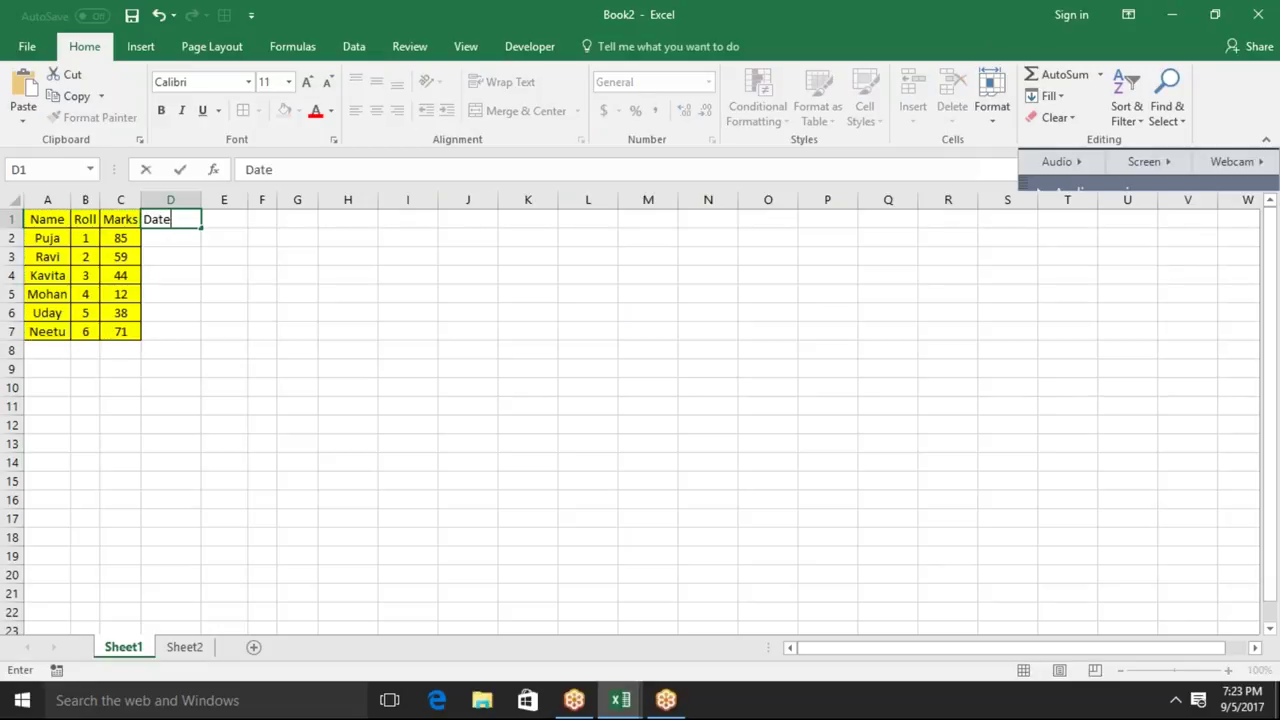
key(Return)
text(9/1)
key(Return)
text(1)
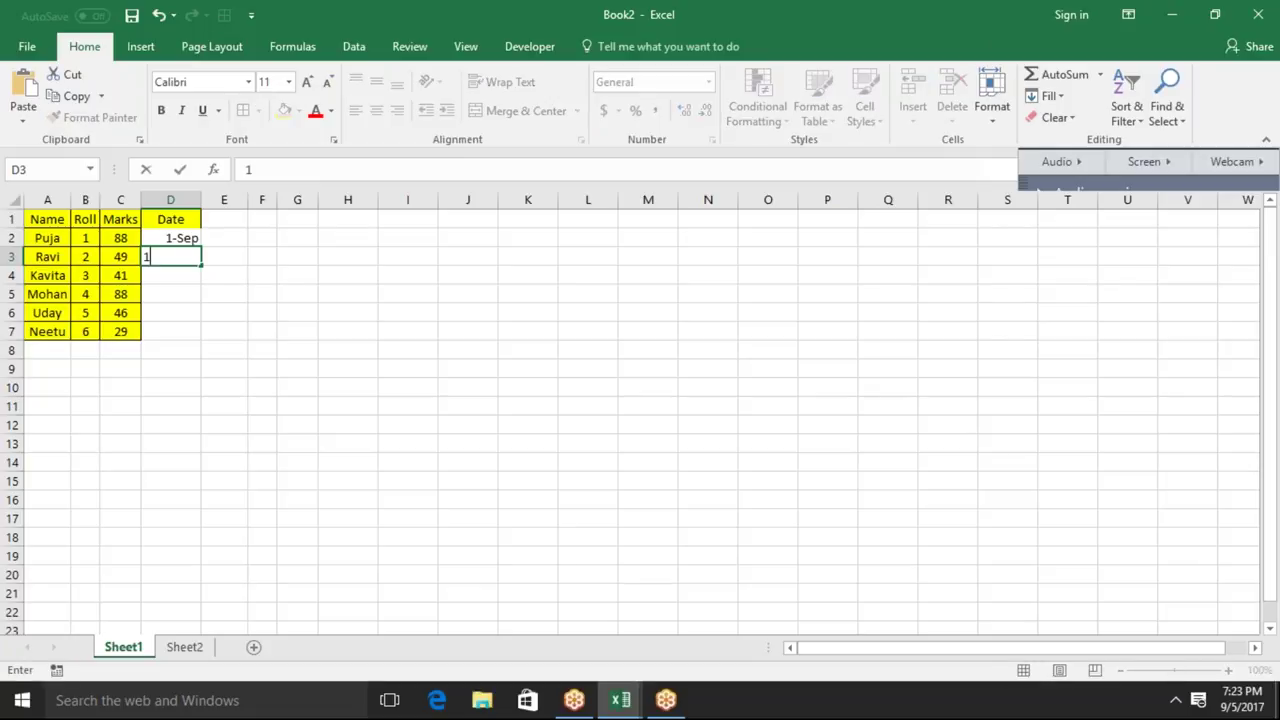
key(Escape)
key(Up)
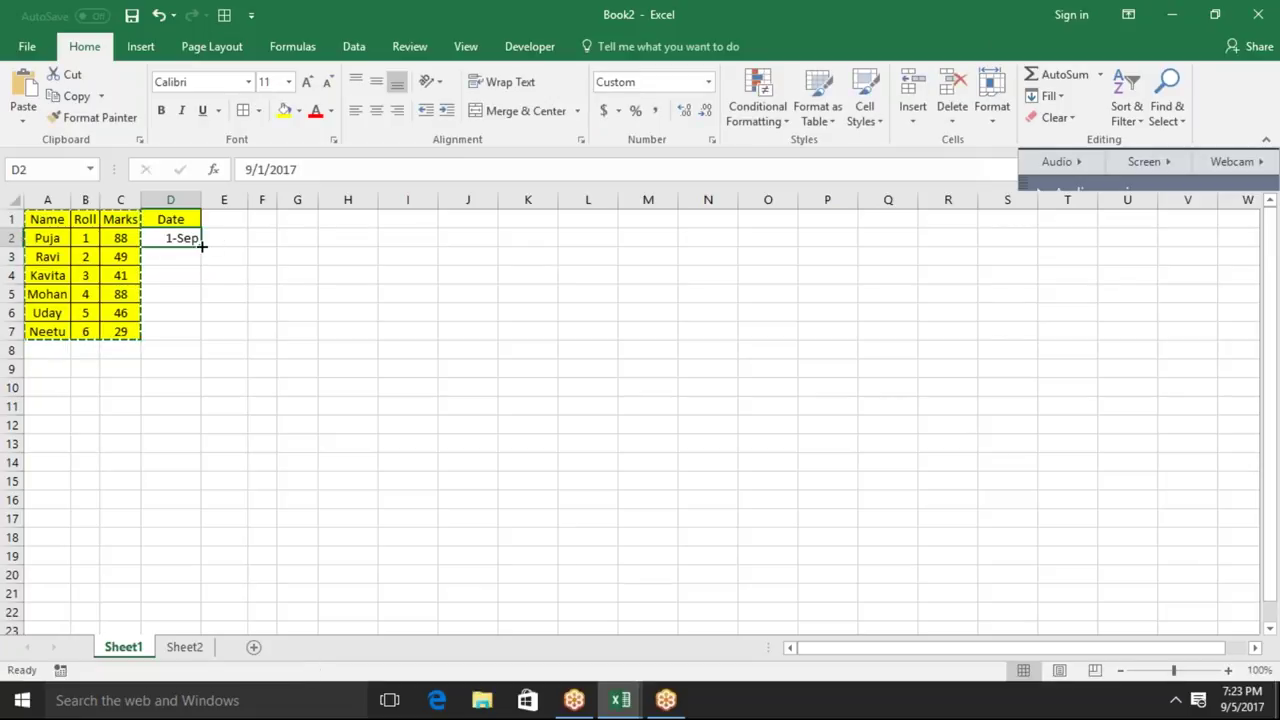
drag(201, 245, 201, 338)
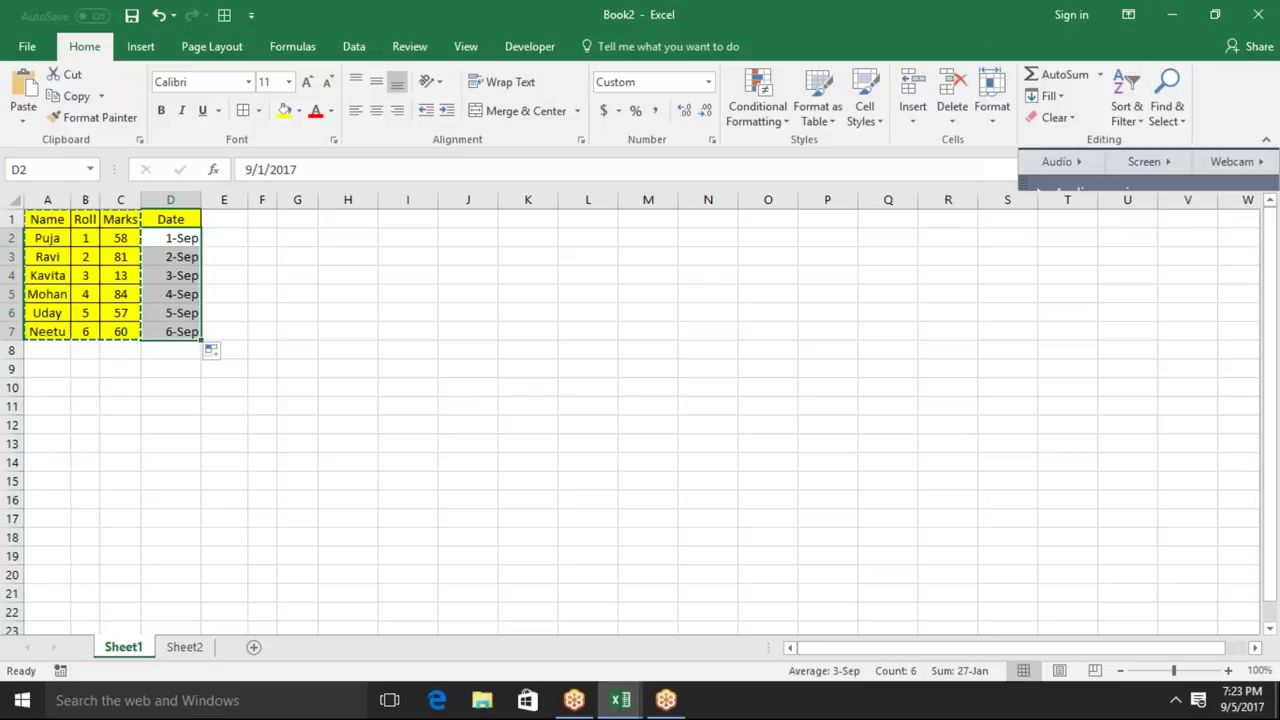
Apply a yellow fill to D2:D7 to match the rest of the table
click(284, 112)
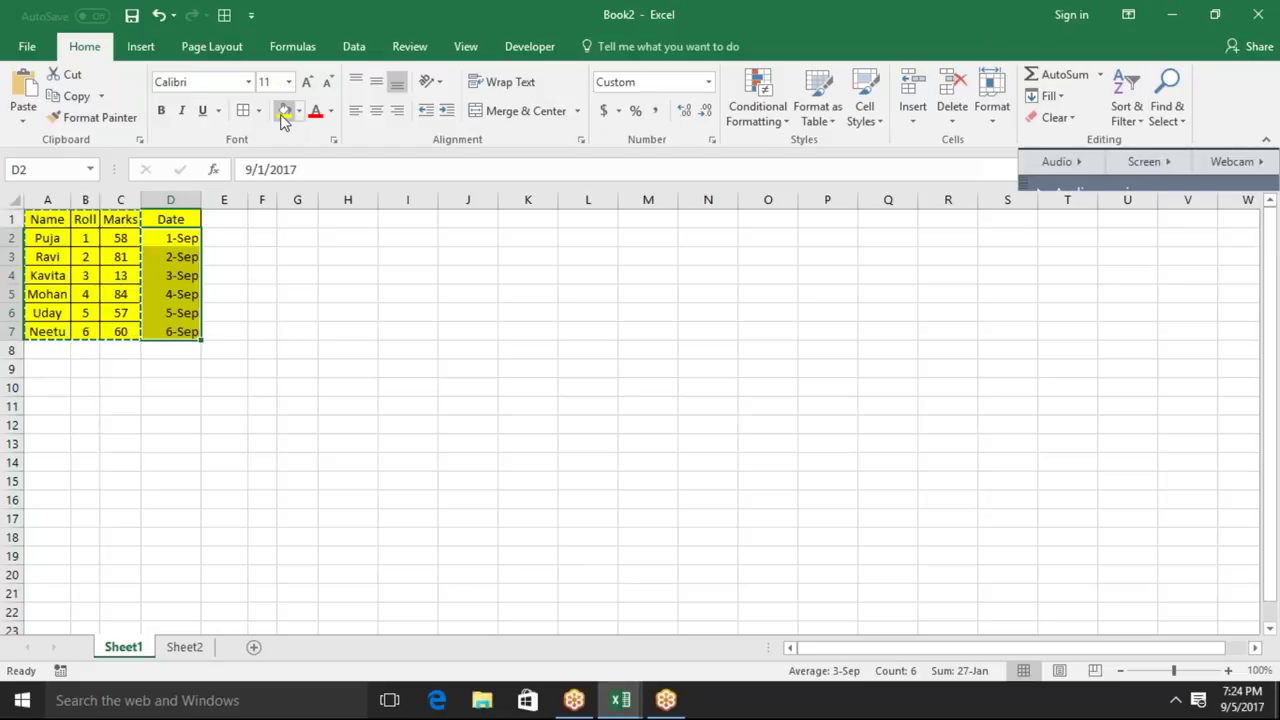
click(1055, 118)
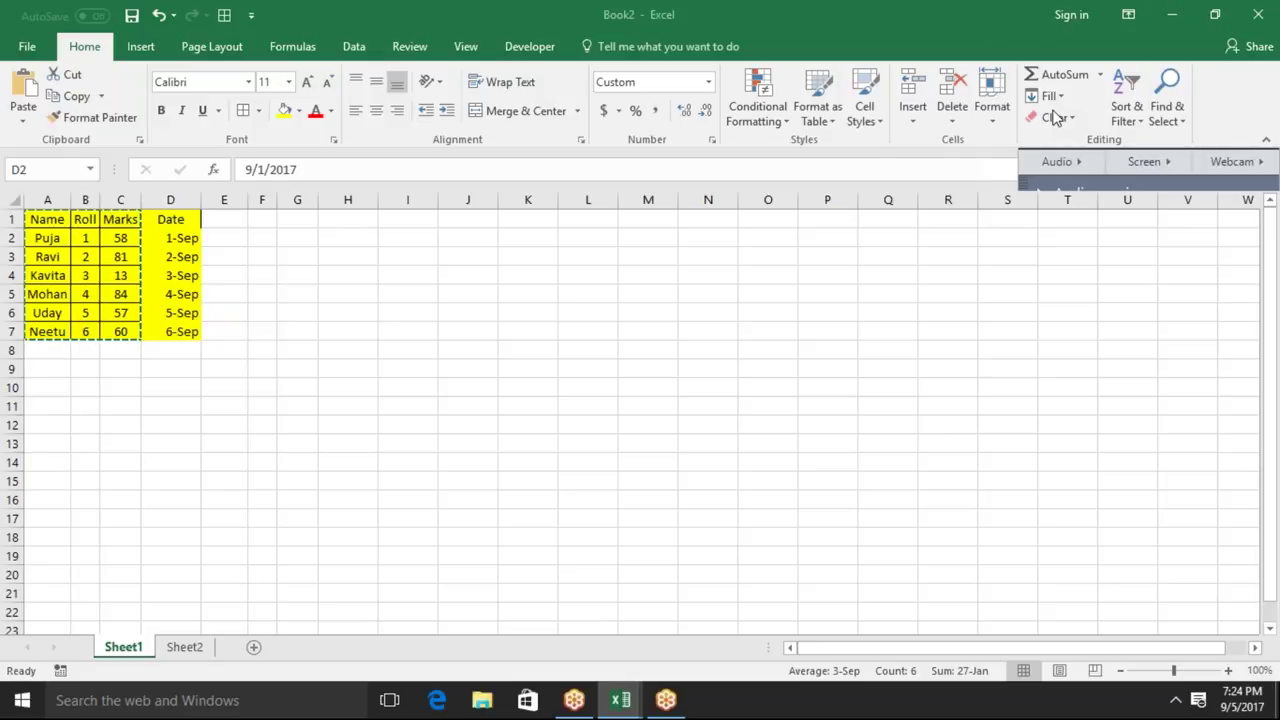
click(466, 220)
right_click(468, 219)
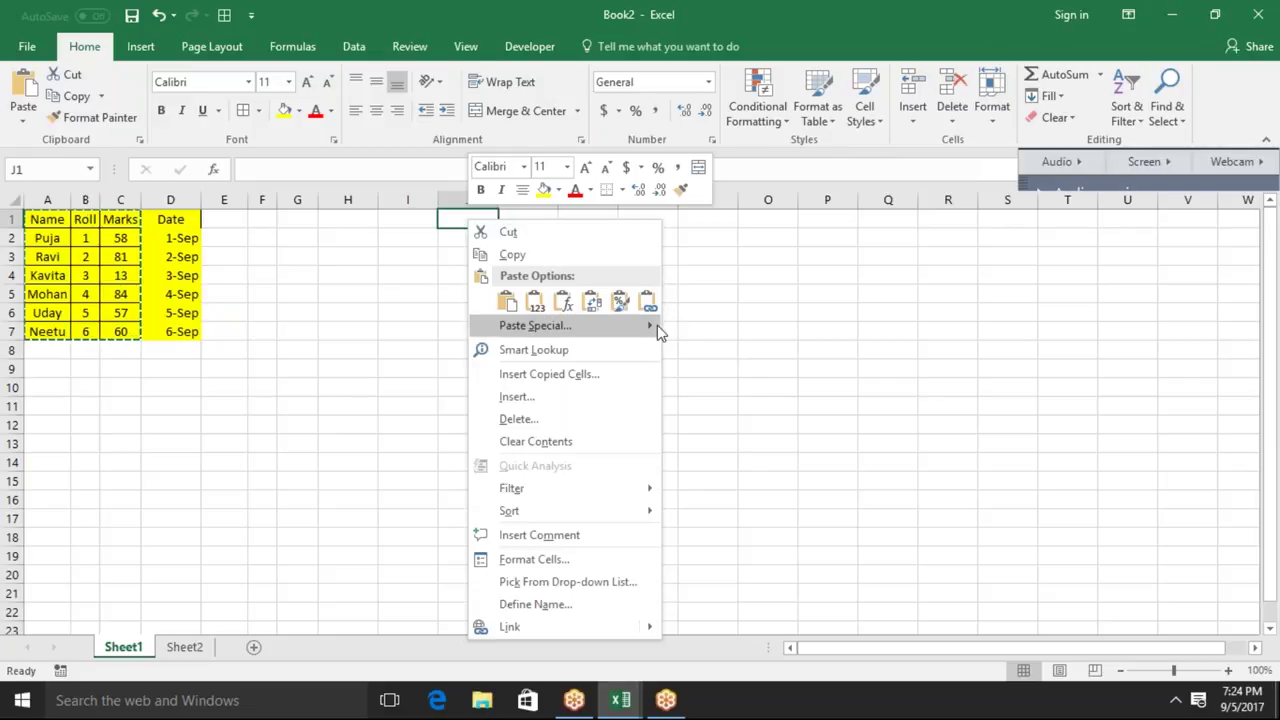
mouse_move(535, 326)
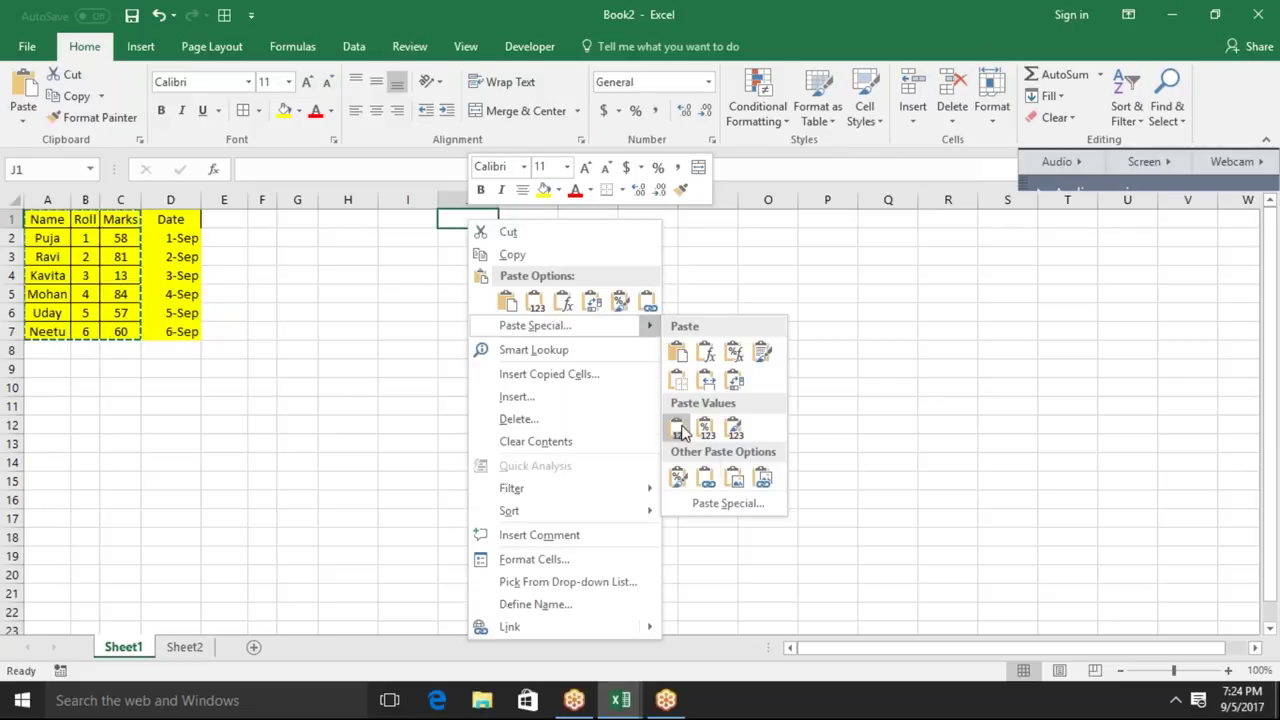
click(679, 428)
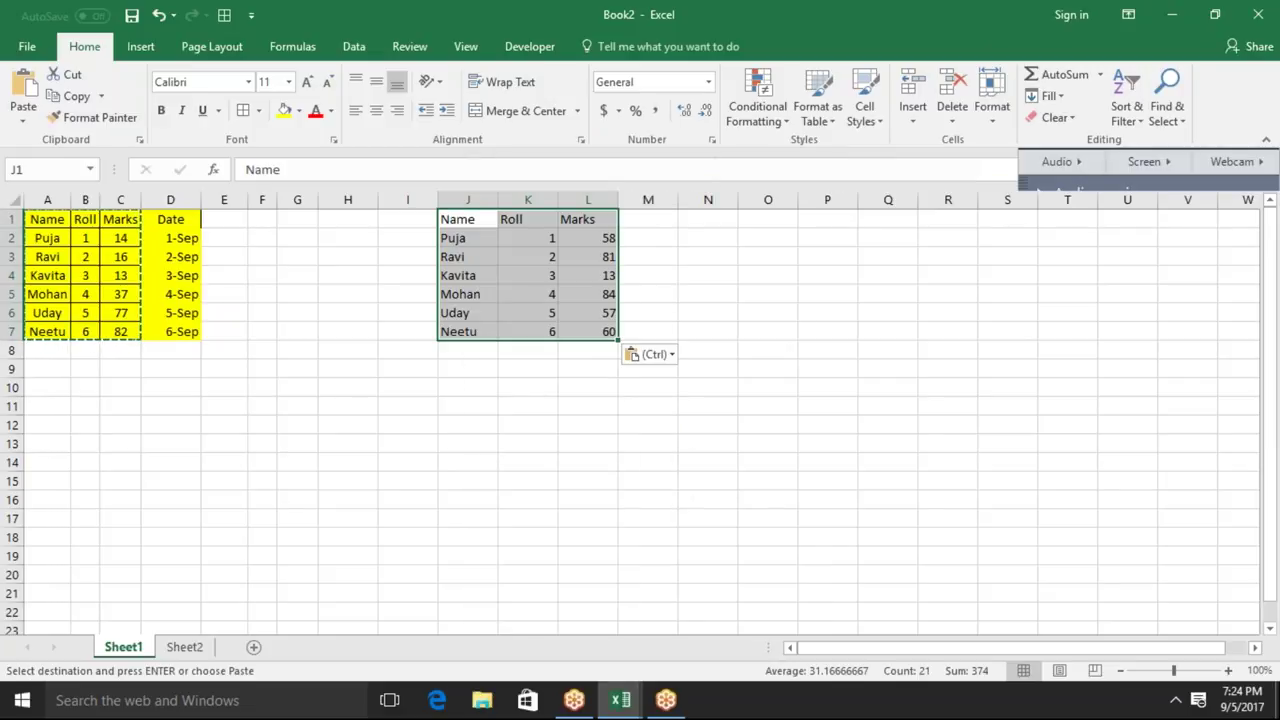
key(Escape)
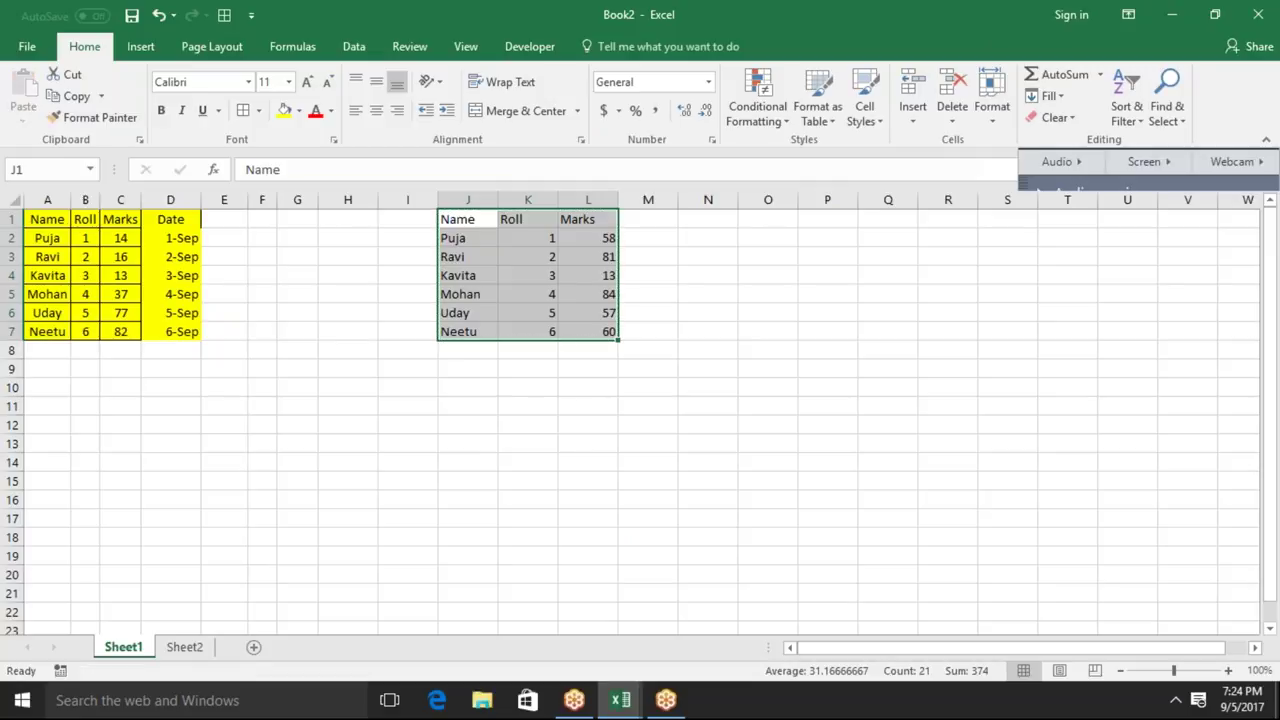
key(ctrl+z)
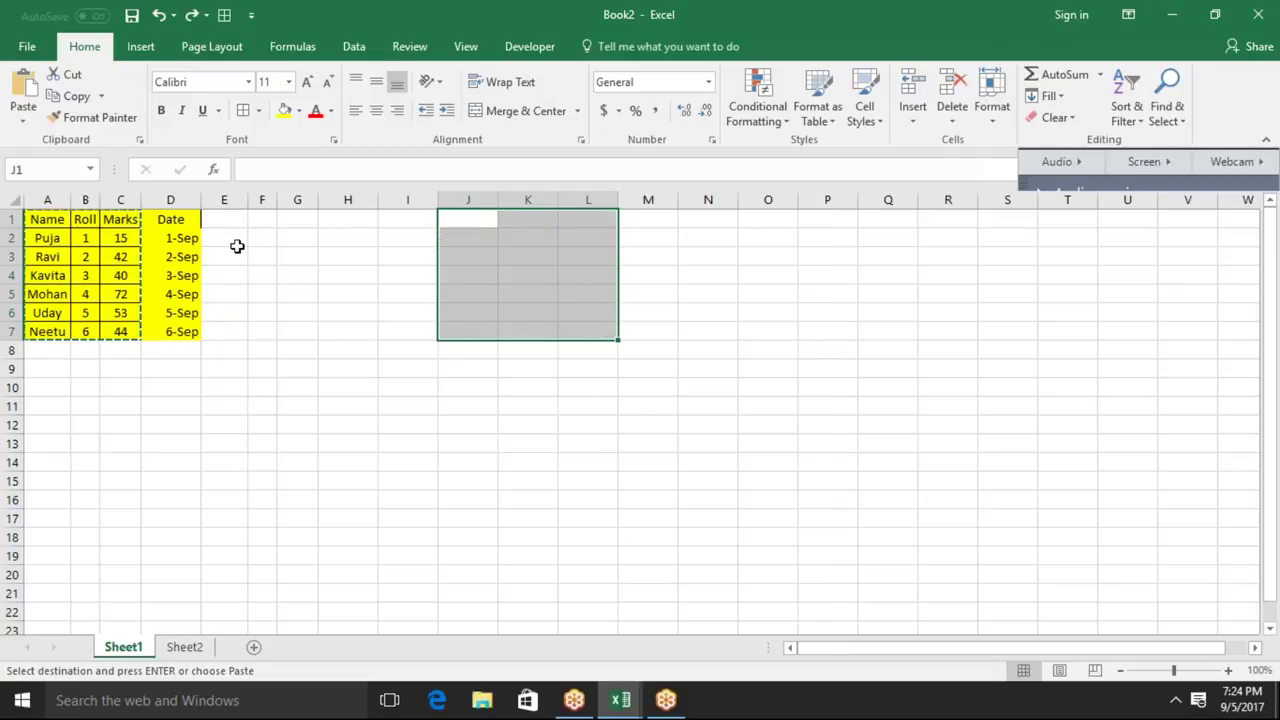
Paste the Date column D1:D7 at K1 as values only, showing serials 42979 to 42984
click(178, 220)
key(ctrl+v)
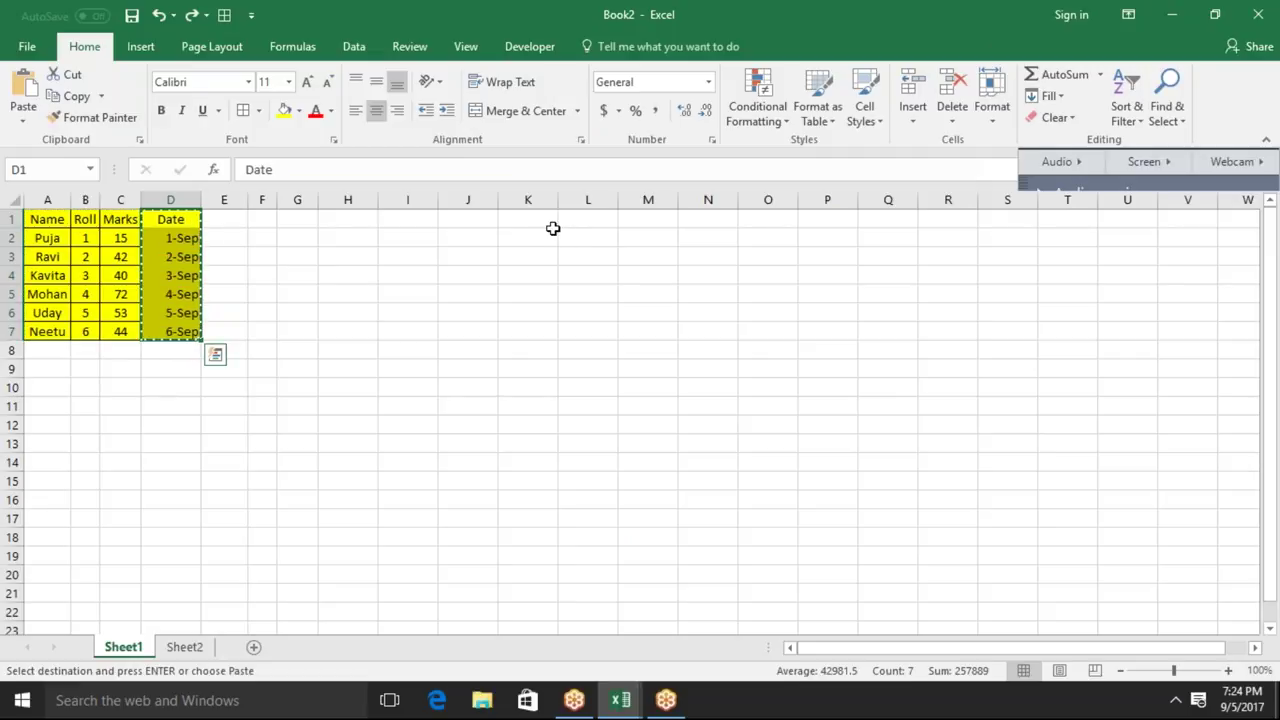
right_click(543, 218)
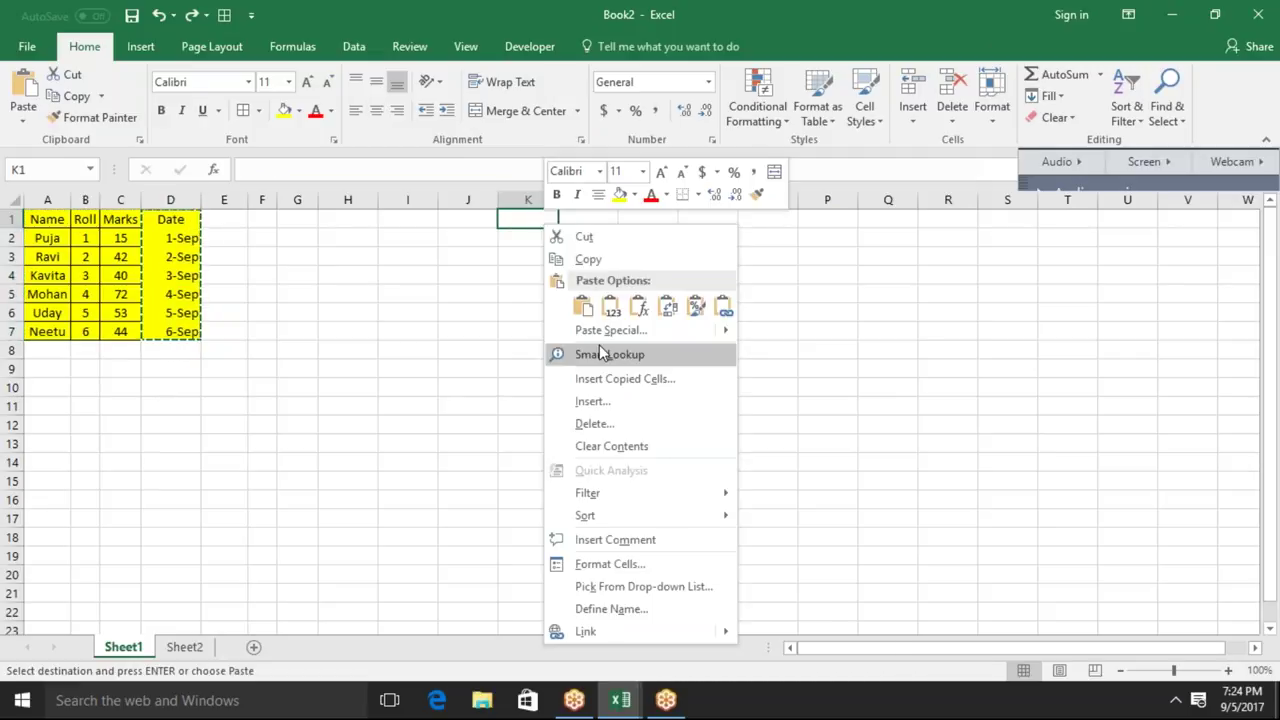
click(605, 331)
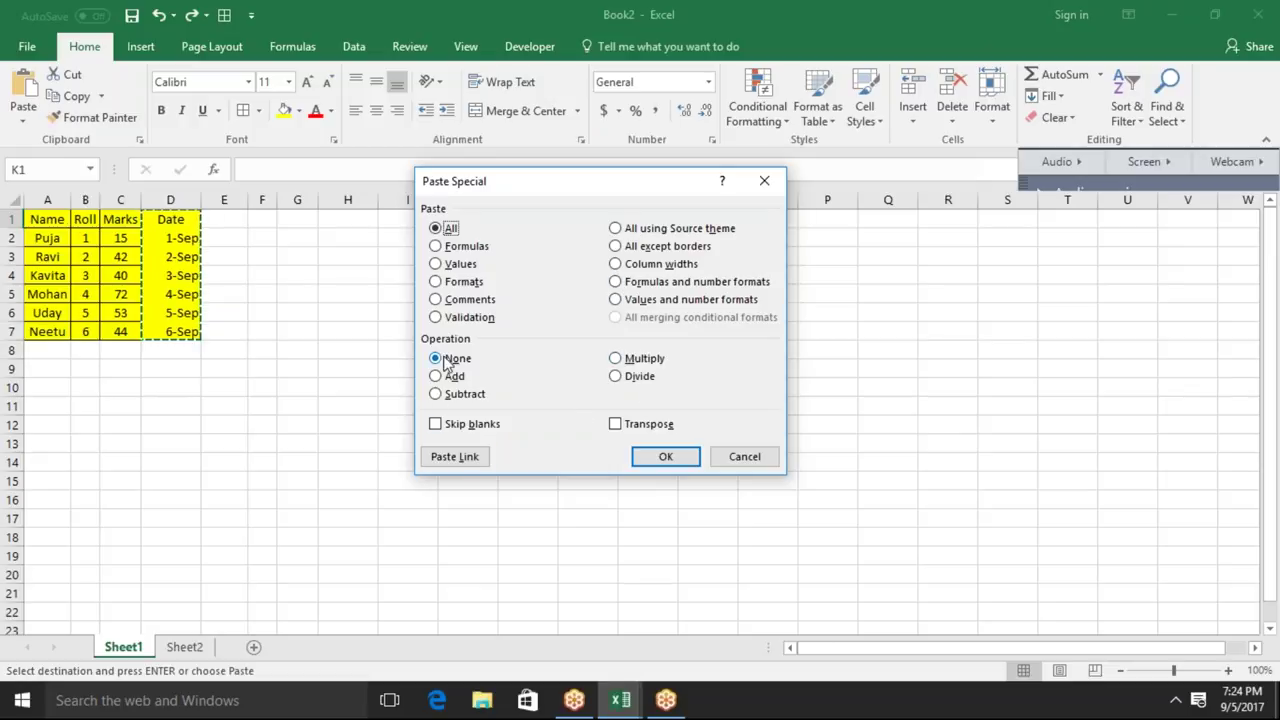
click(470, 268)
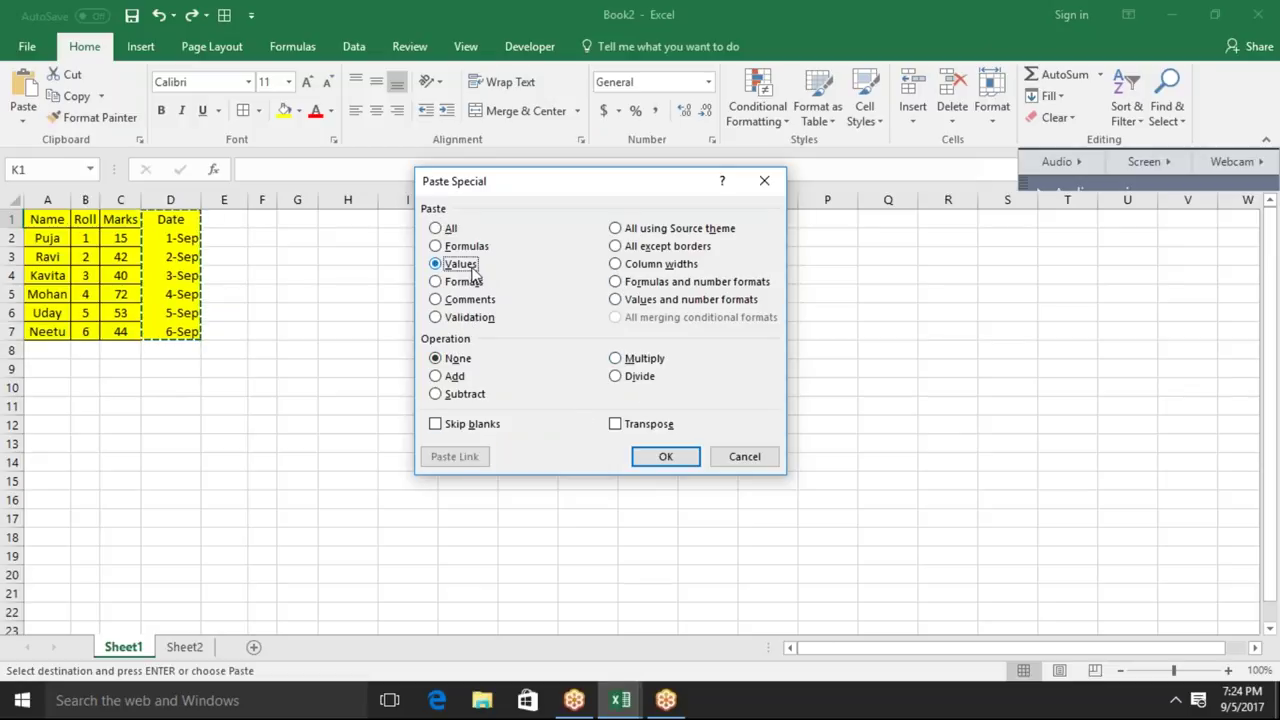
click(665, 457)
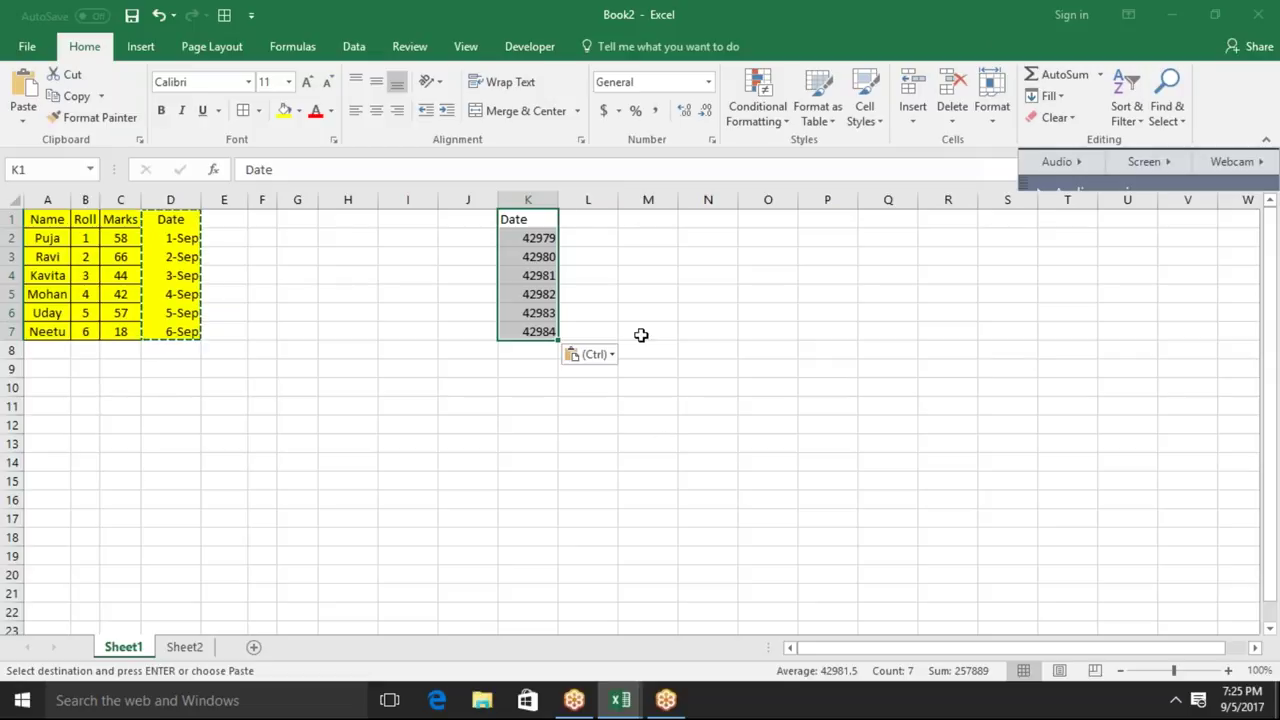
click(540, 240)
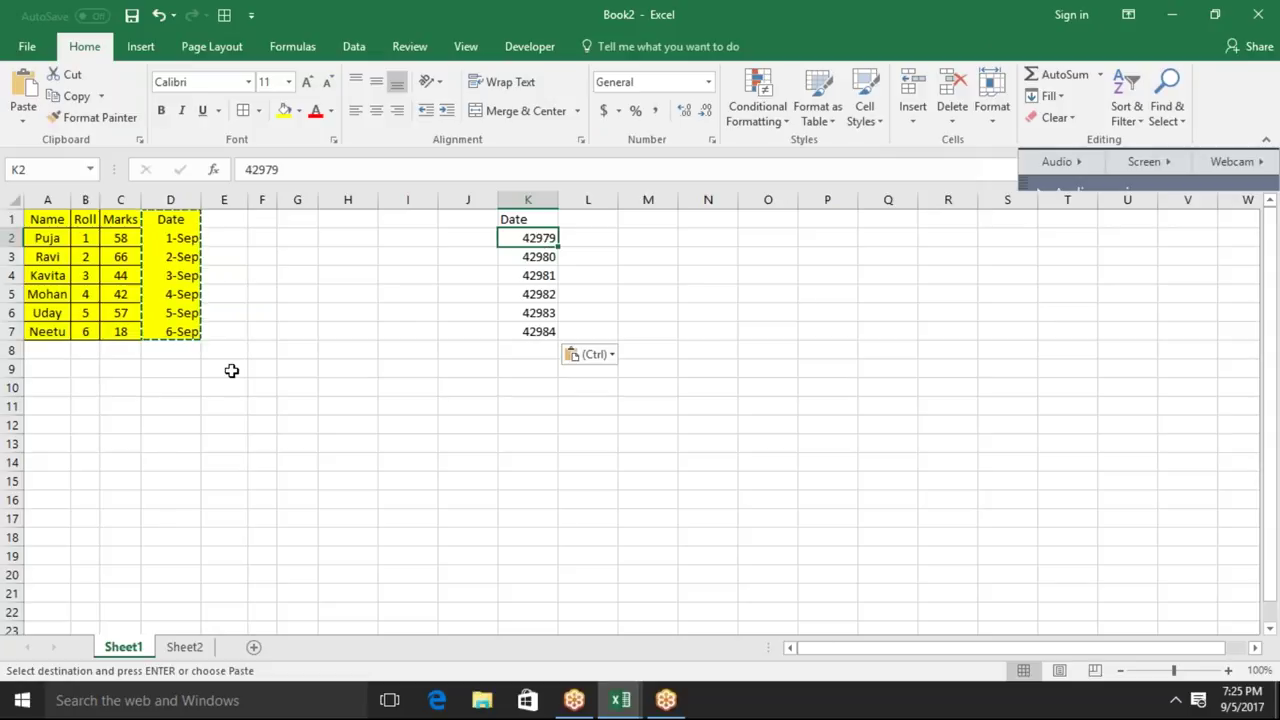
click(297, 368)
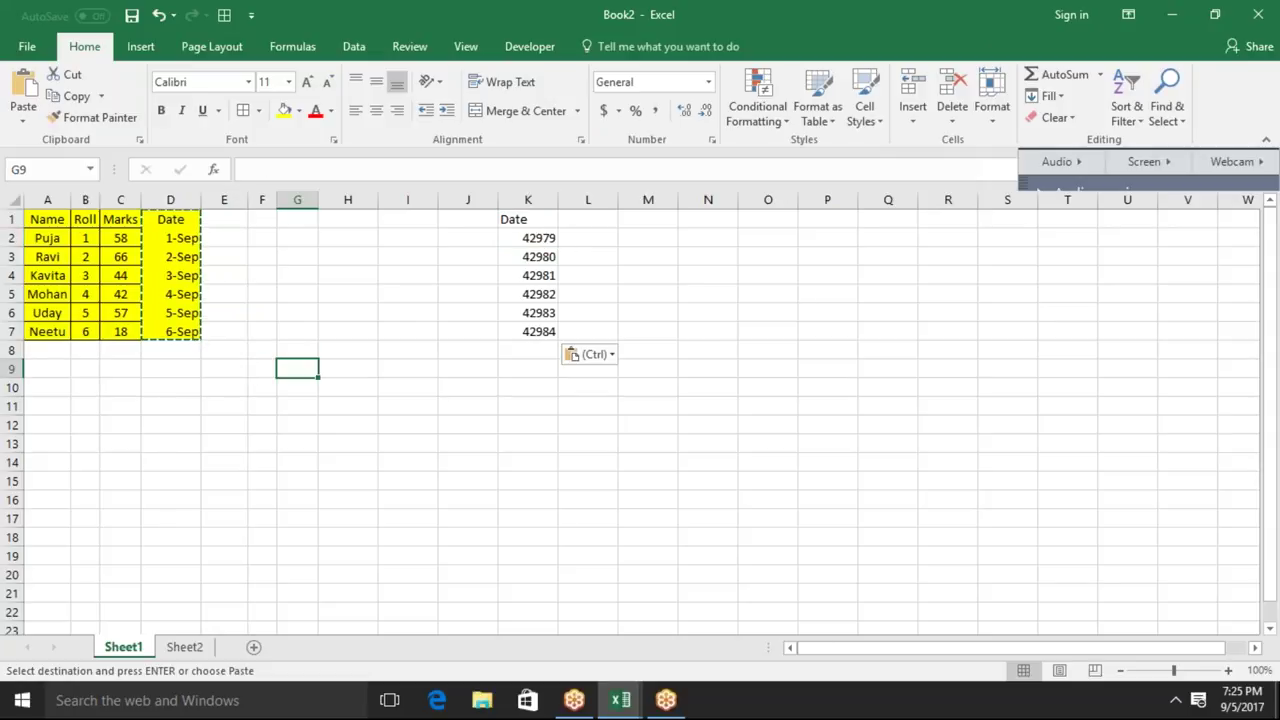
Enter 1 in H9 and give it the Short Date number format
click(334, 370)
text(1)
key(Return)
key(Up)
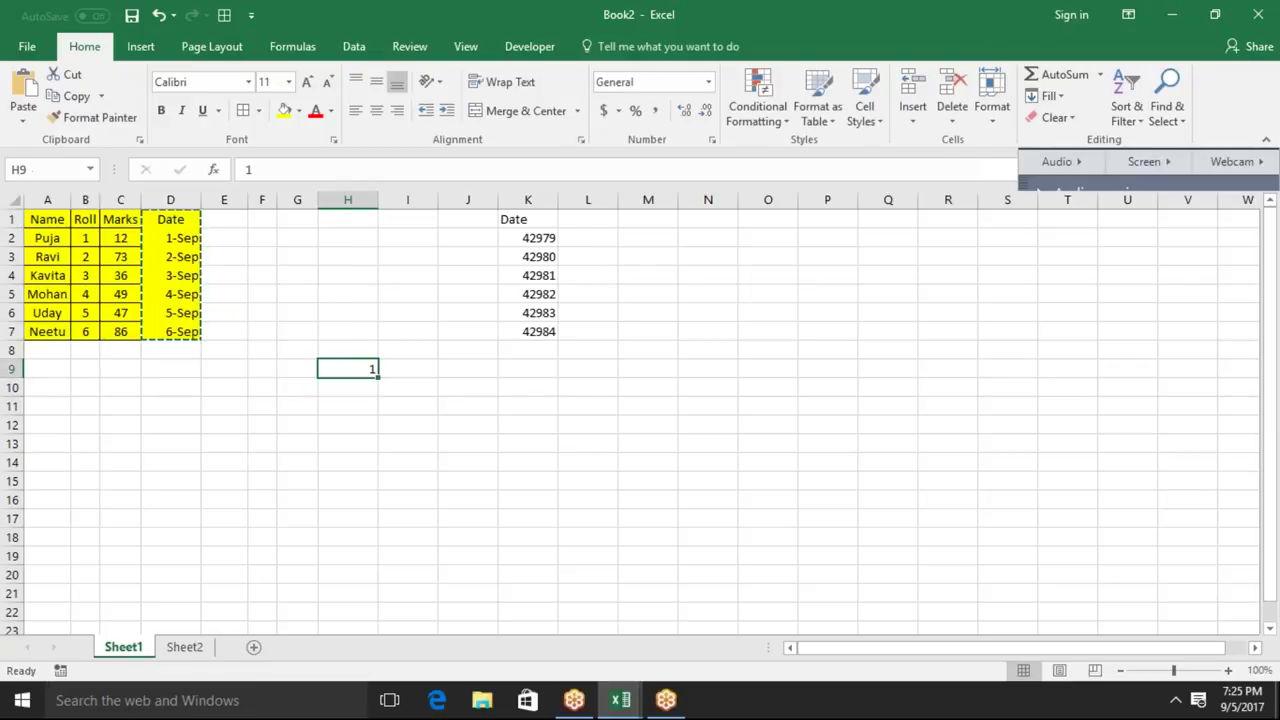
click(708, 82)
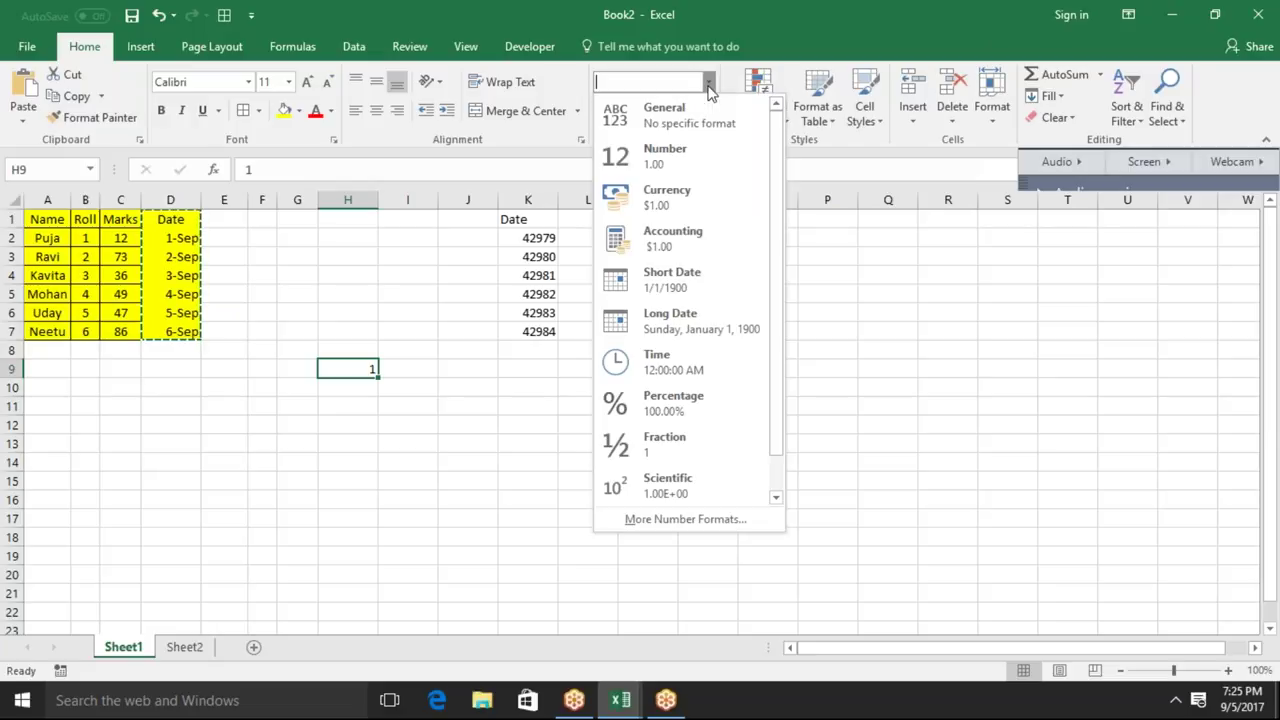
click(650, 282)
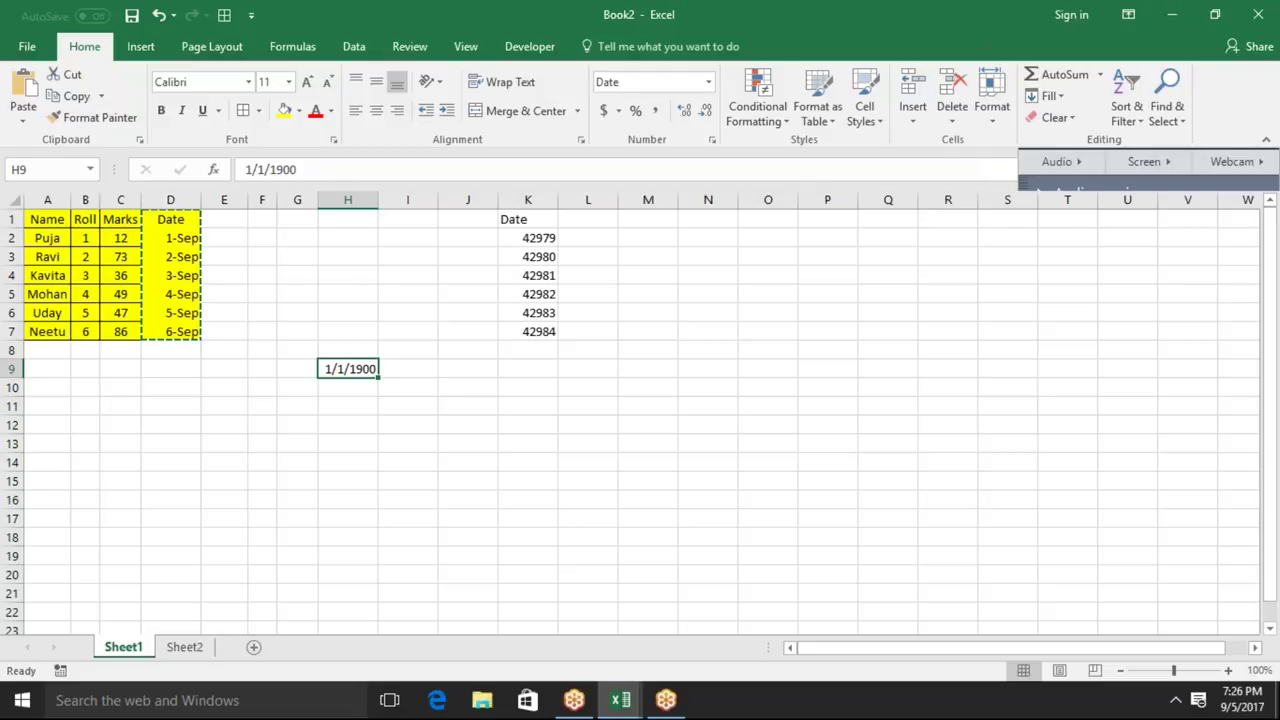
Enter 367 (1/1/1901) and then 42979 (9/1/2017) in H9 to see them as dates
text(367)
key(Return)
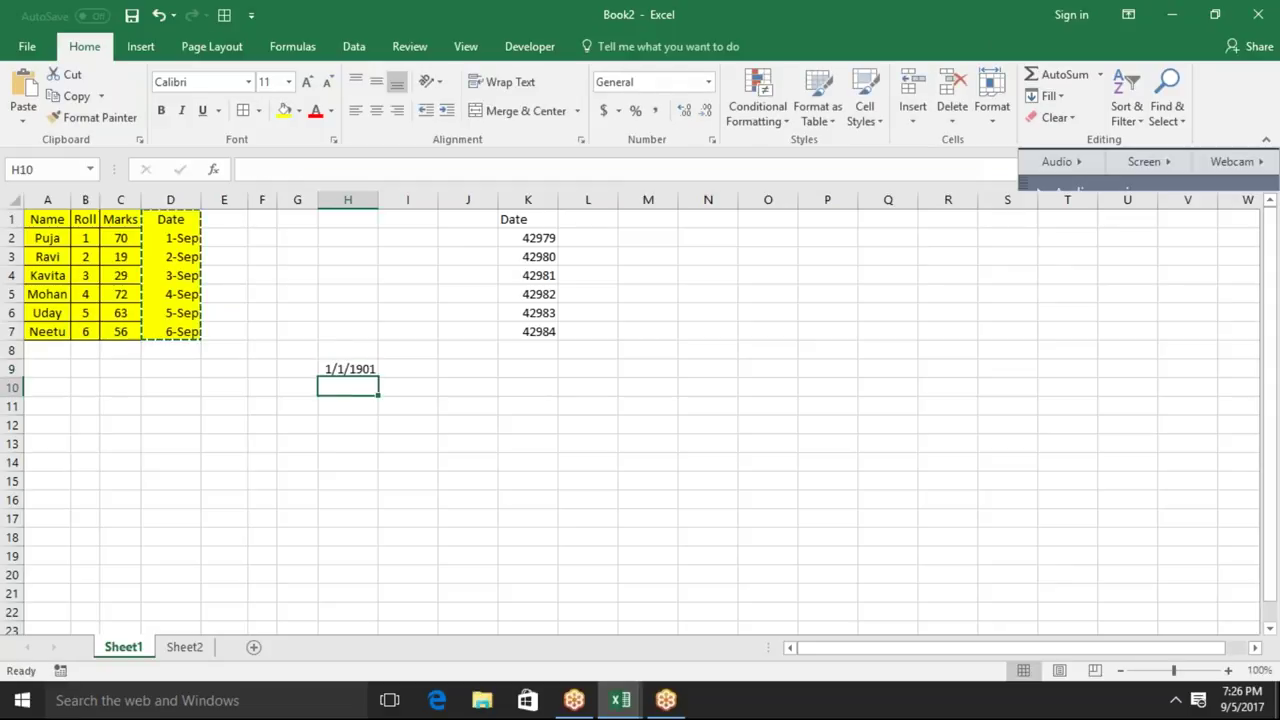
click(347, 369)
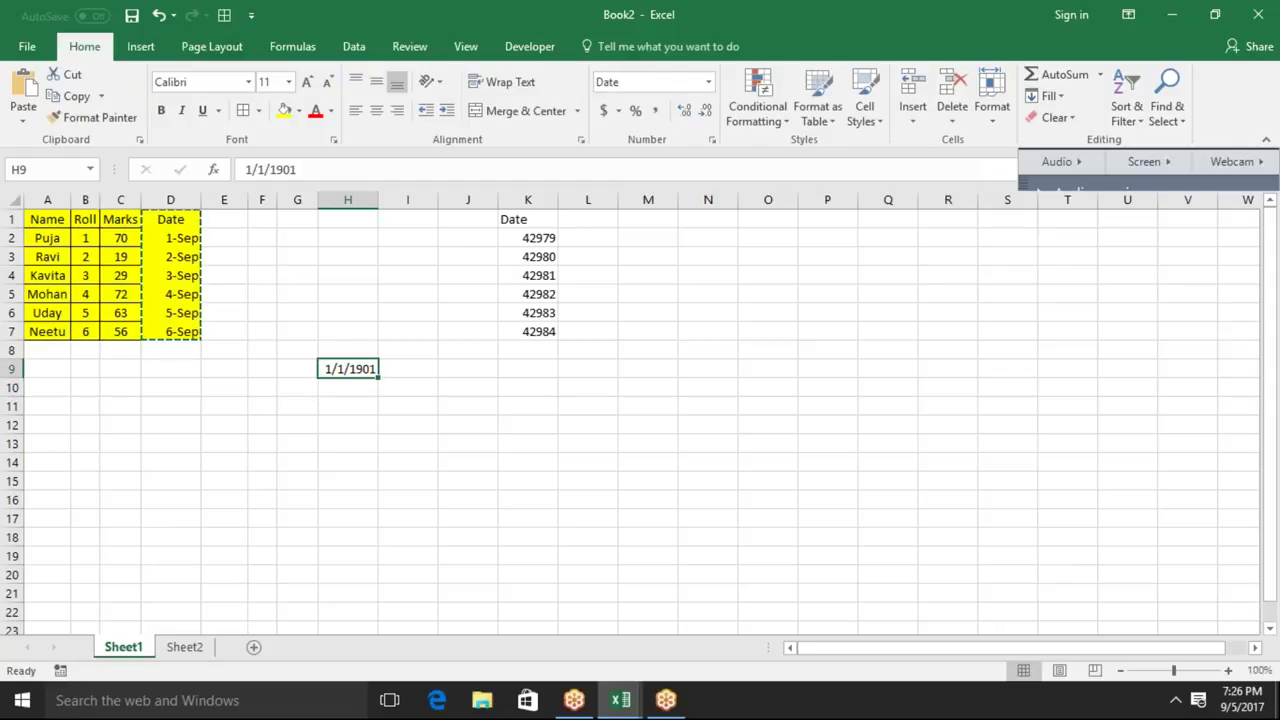
text(42979)
key(Return)
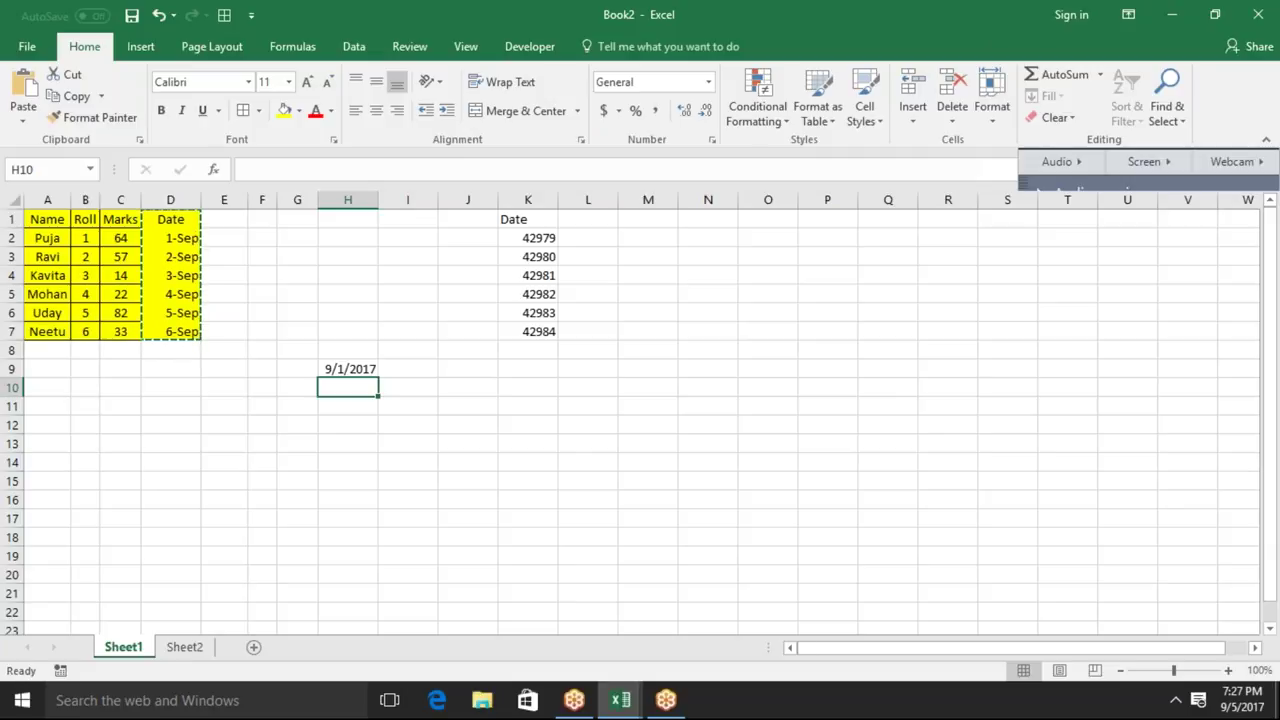
Enter 12.36 in H11, then replace it with the text 12sd
click(326, 411)
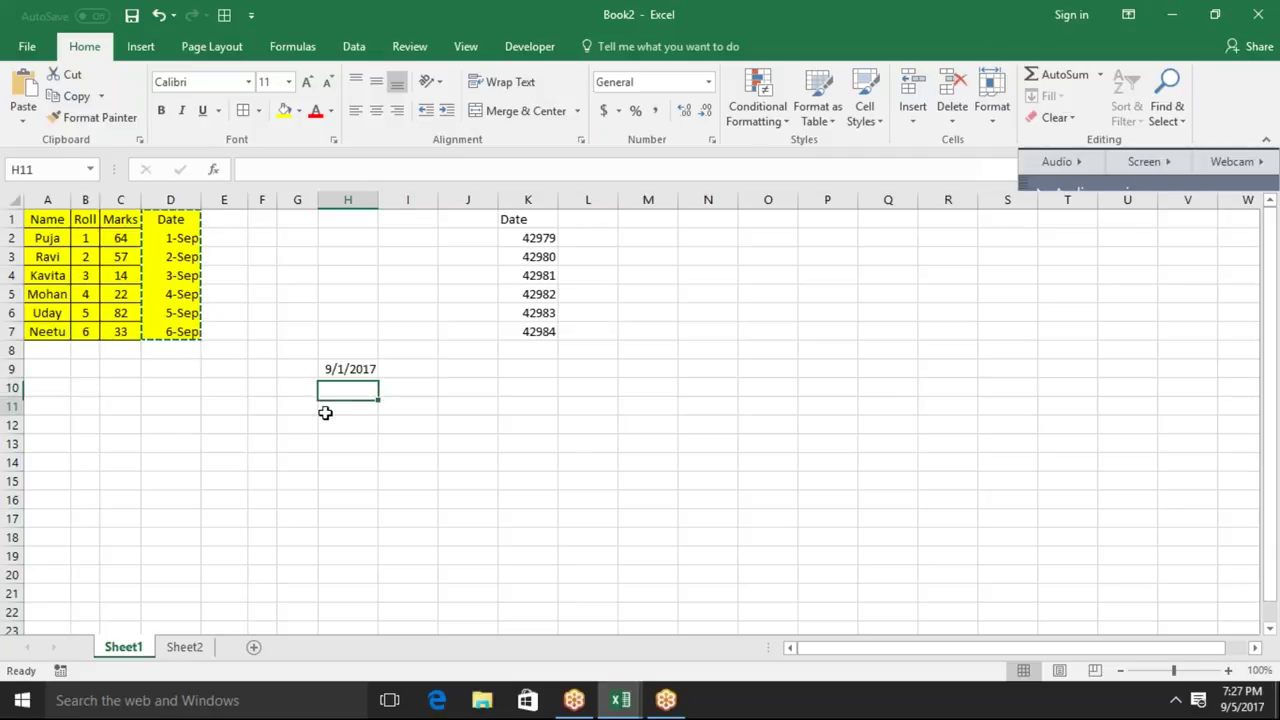
text(12.36)
key(Return)
click(347, 406)
text(12sd)
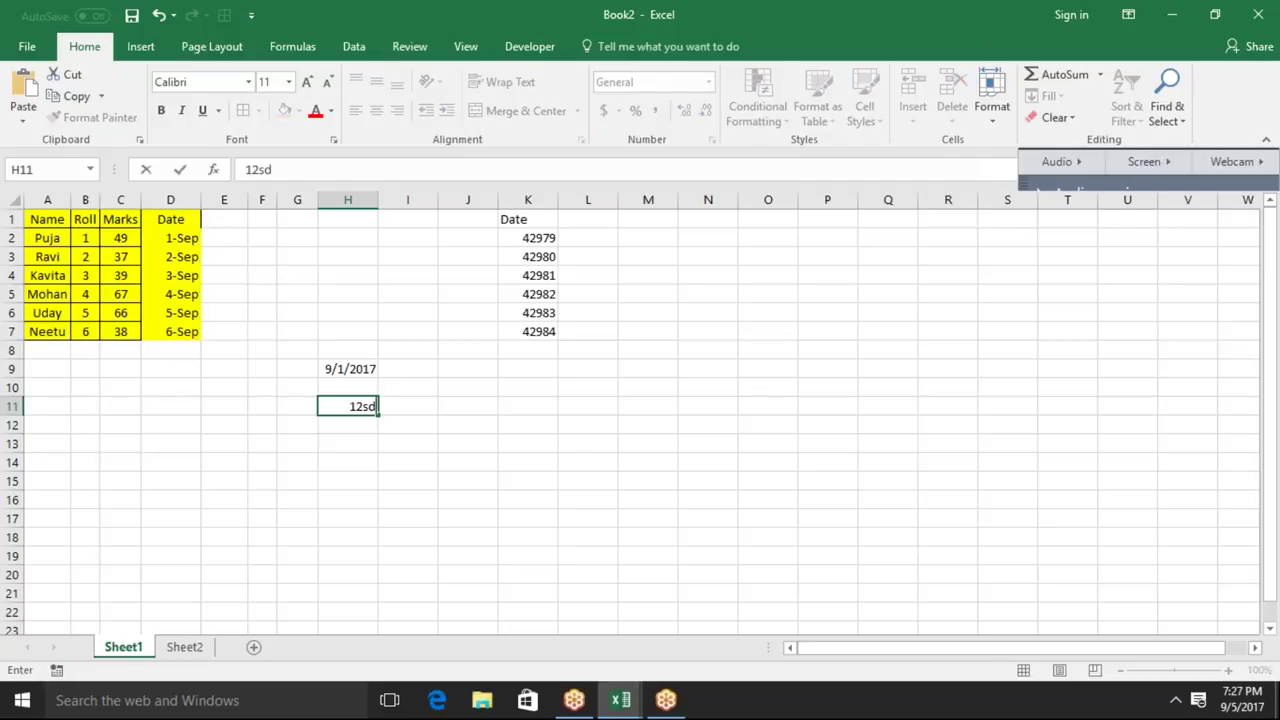
key(Return)
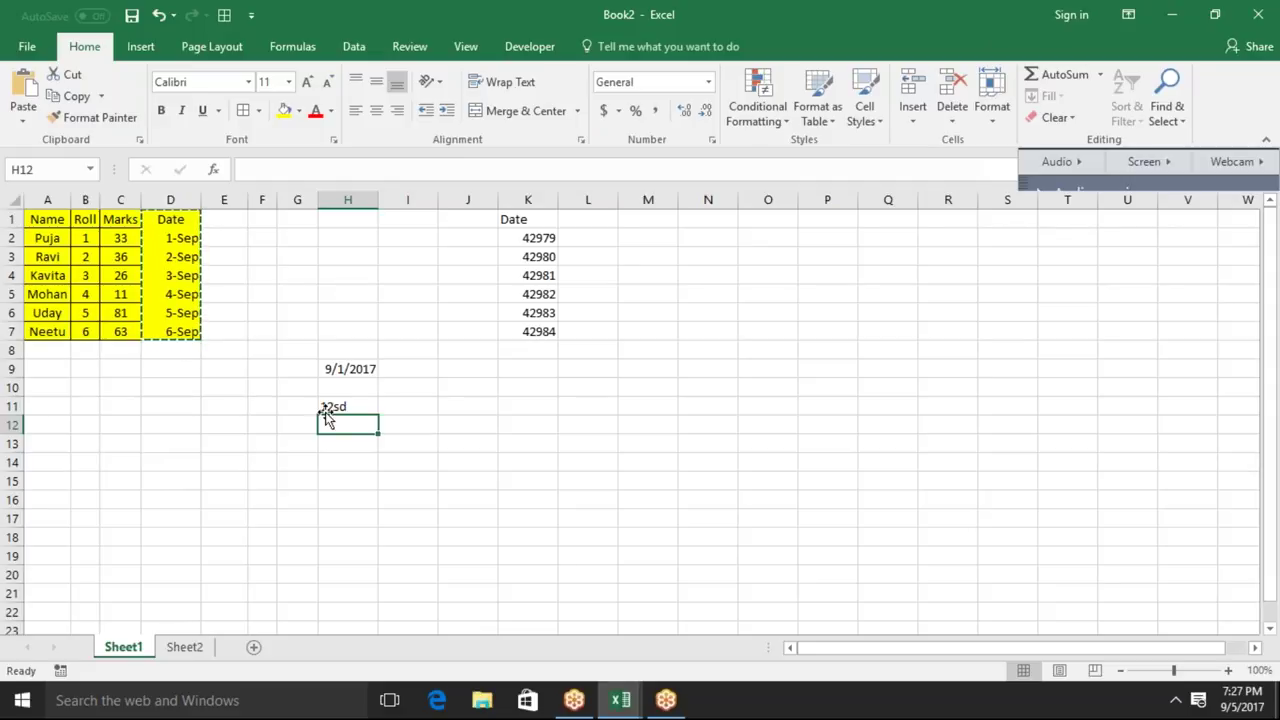
Type a first attempt at an add-20 formula into I11
click(379, 407)
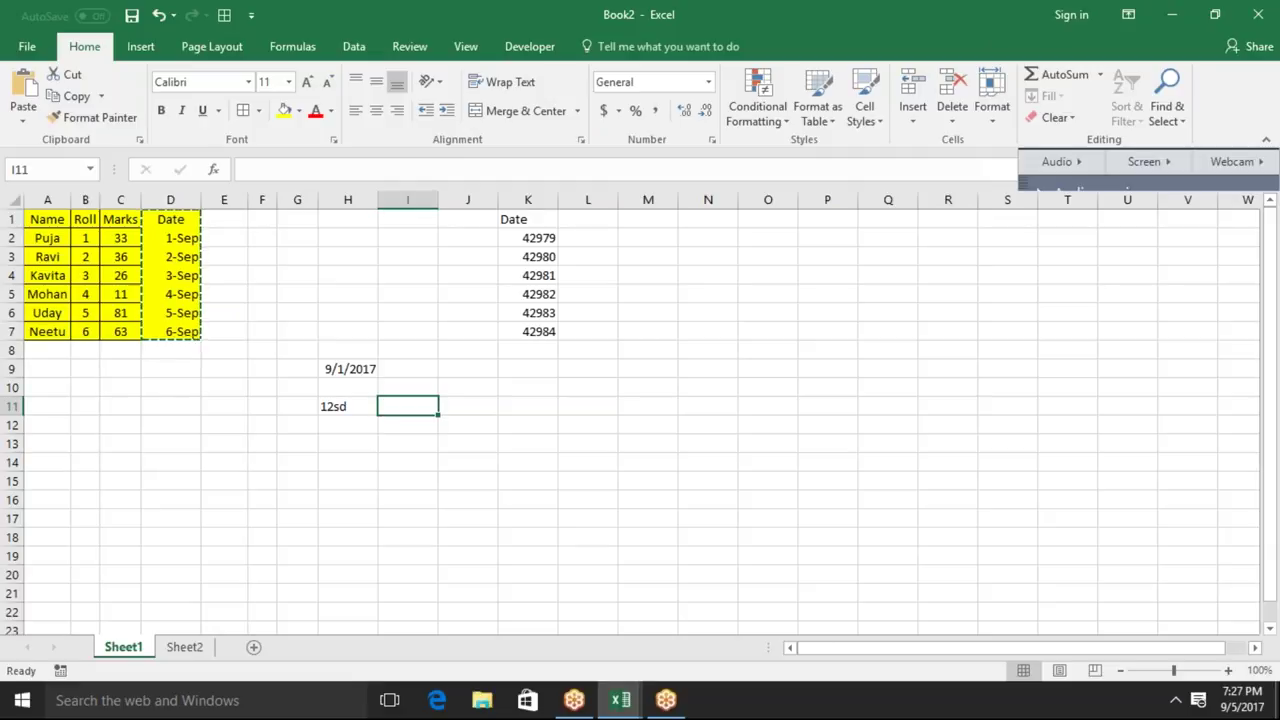
text(=)
key(Down)
text(+2)
key(Return)
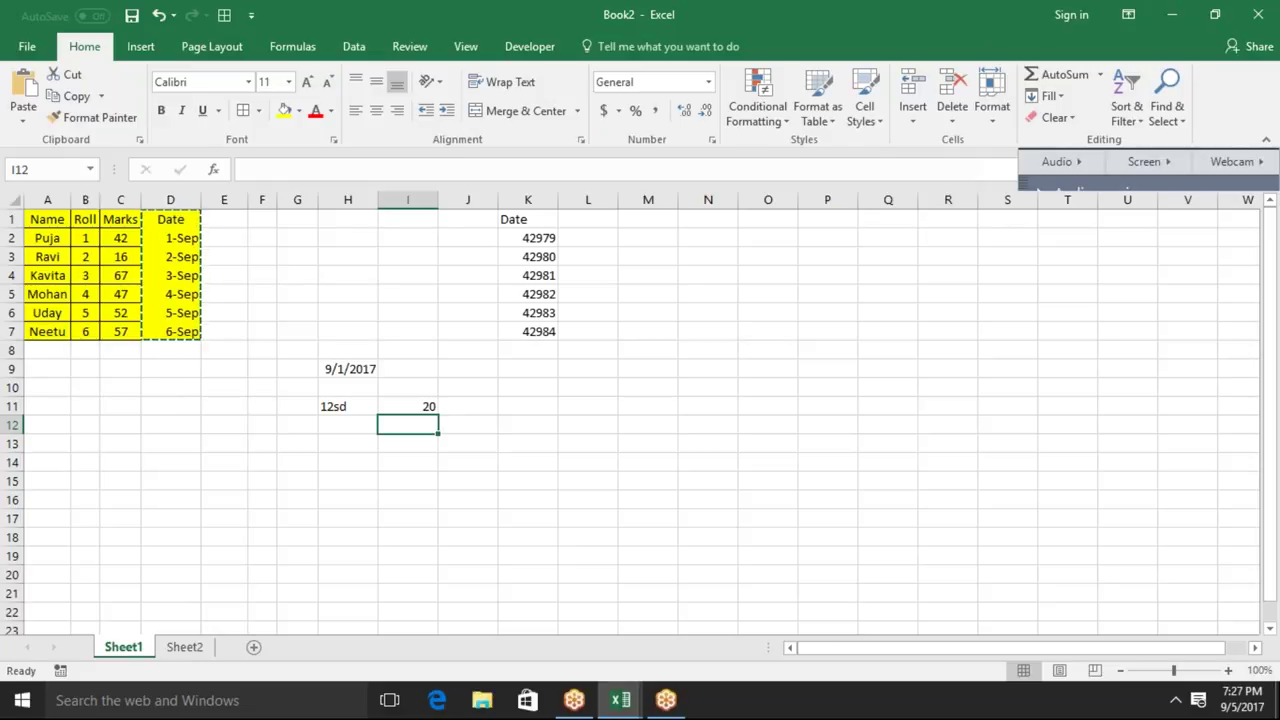
Rewrite I11 as =H11+20, which returns #VALUE! because H11 holds text
click(404, 407)
double_click(404, 407)
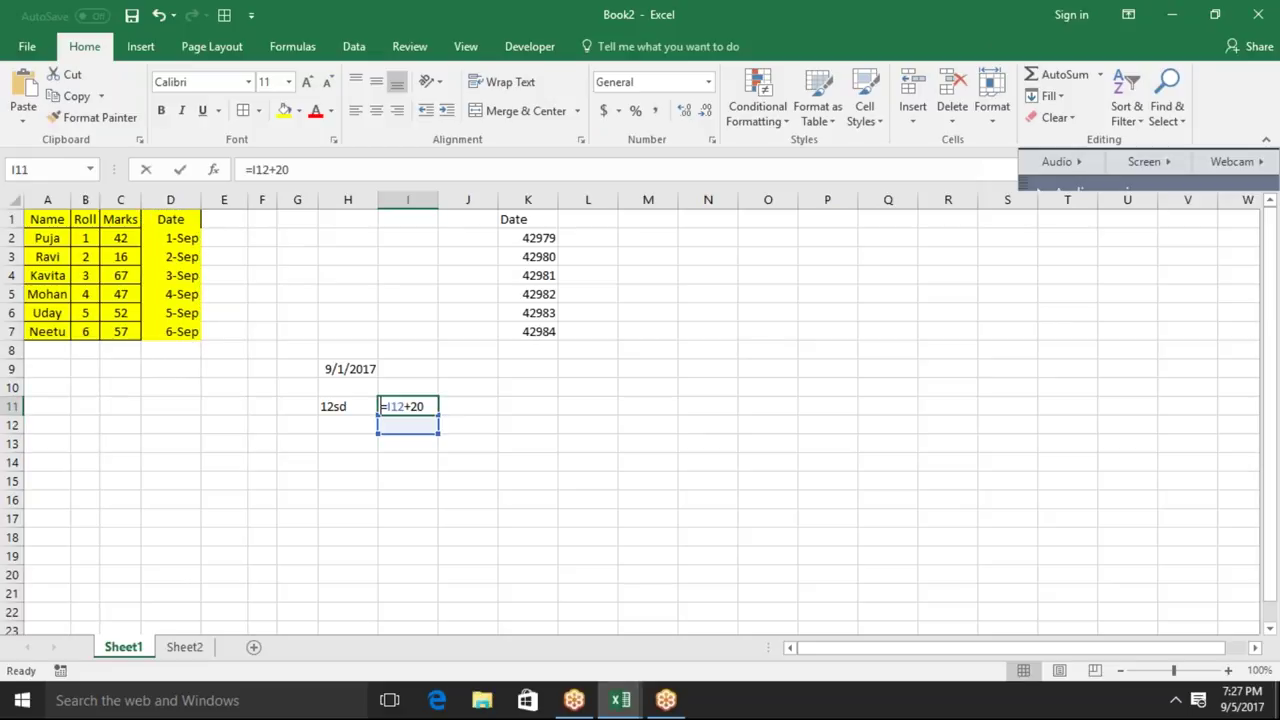
key(BackSpace)
key(BackSpace)
key(BackSpace)
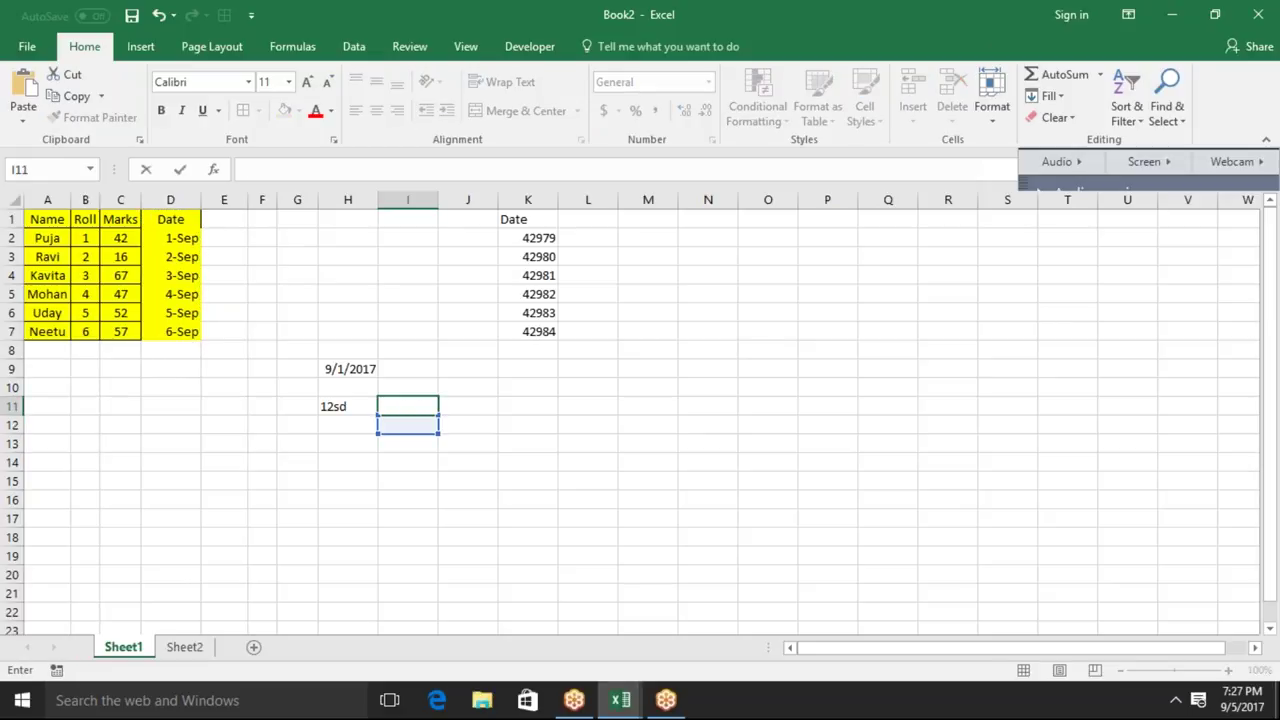
text(=)
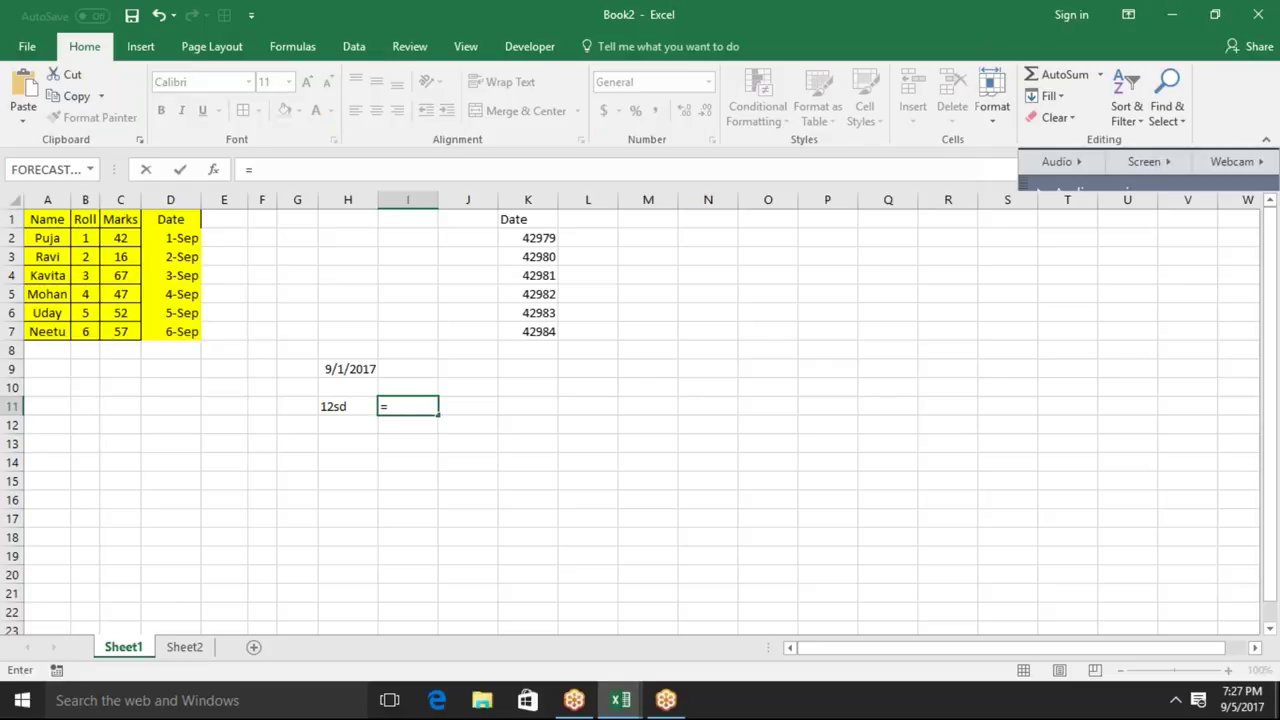
click(333, 406)
text(+20)
key(Return)
key(Up)
key(Up)
key(Up)
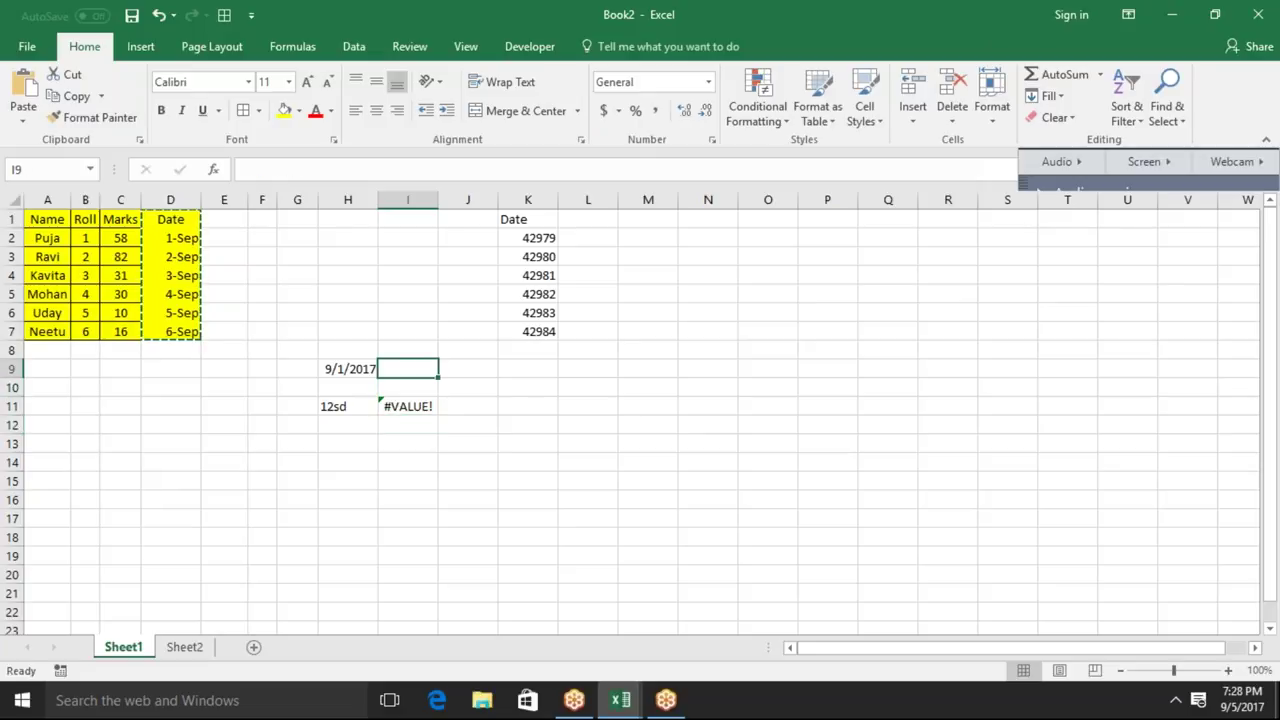
In E7, enter a formula adding 20 days to the 6-Sep date in D7
key(Left)
key(Left)
key(Left)
key(Up)
key(Up)
key(Left)
text(=)
key(Left)
text(+20)
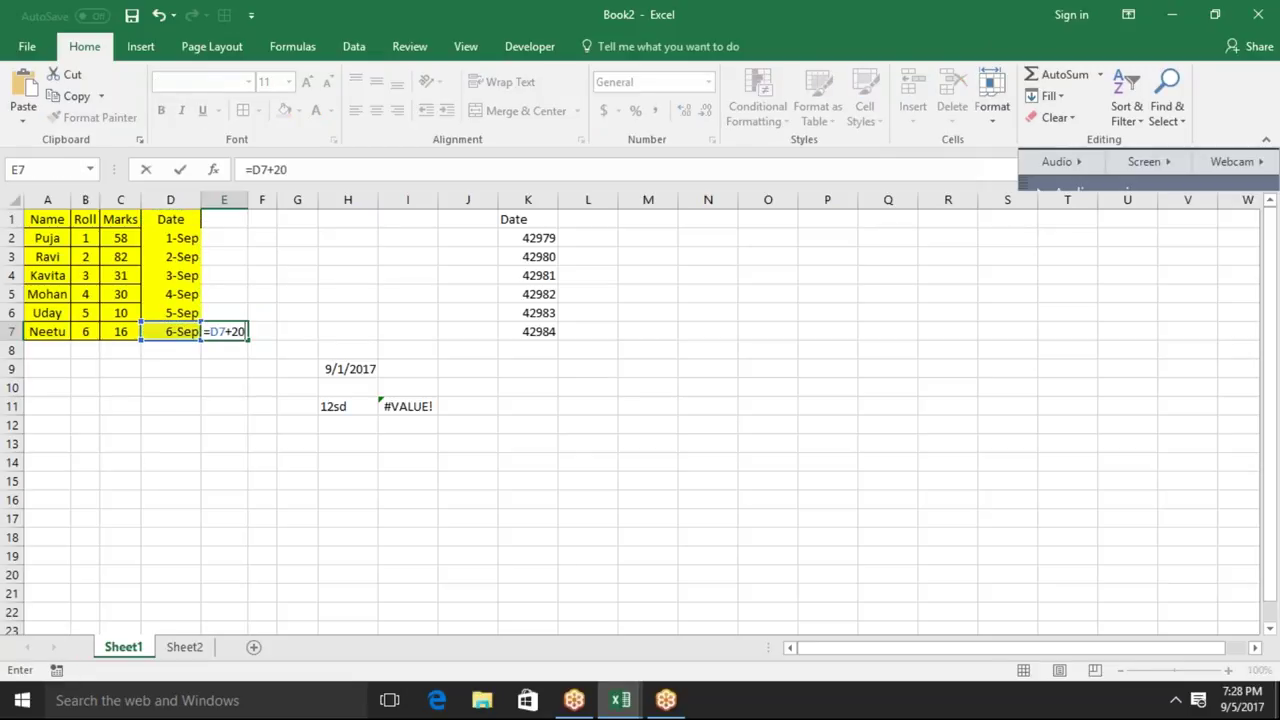
key(Return)
Show D7's date as its serial number 42984 in General format with Ctrl+Shift+~
click(224, 331)
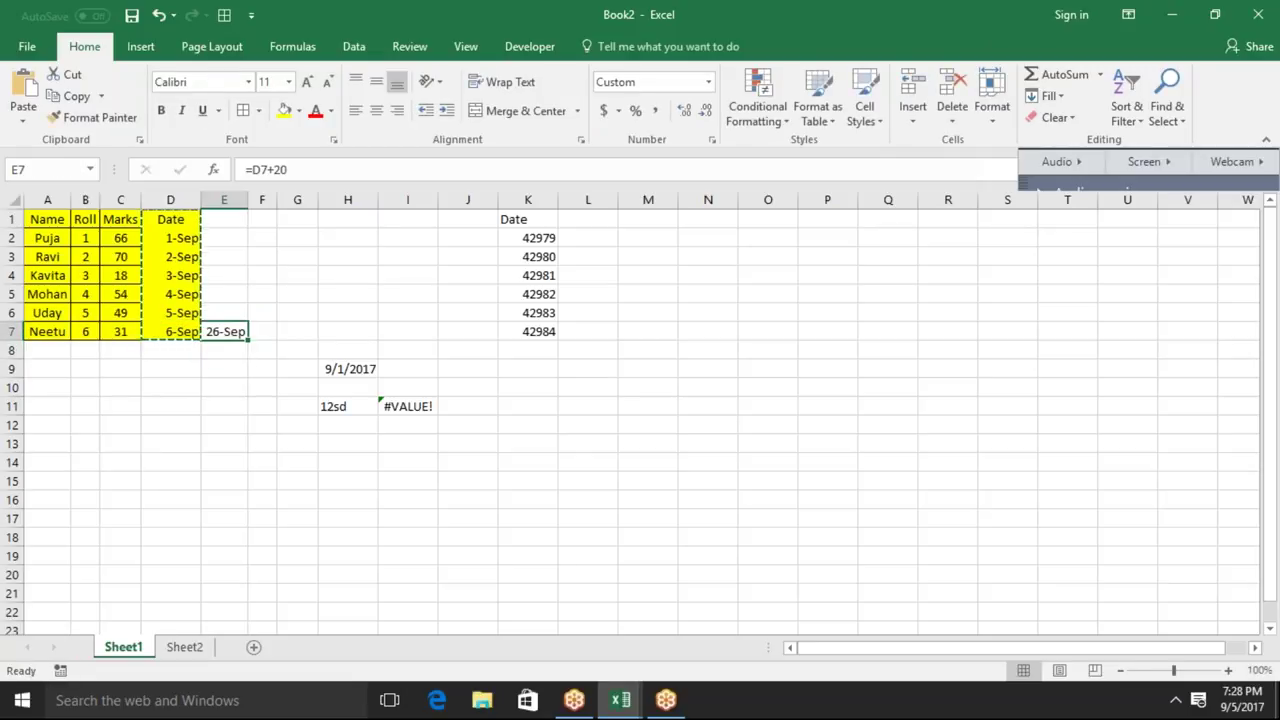
key(Left)
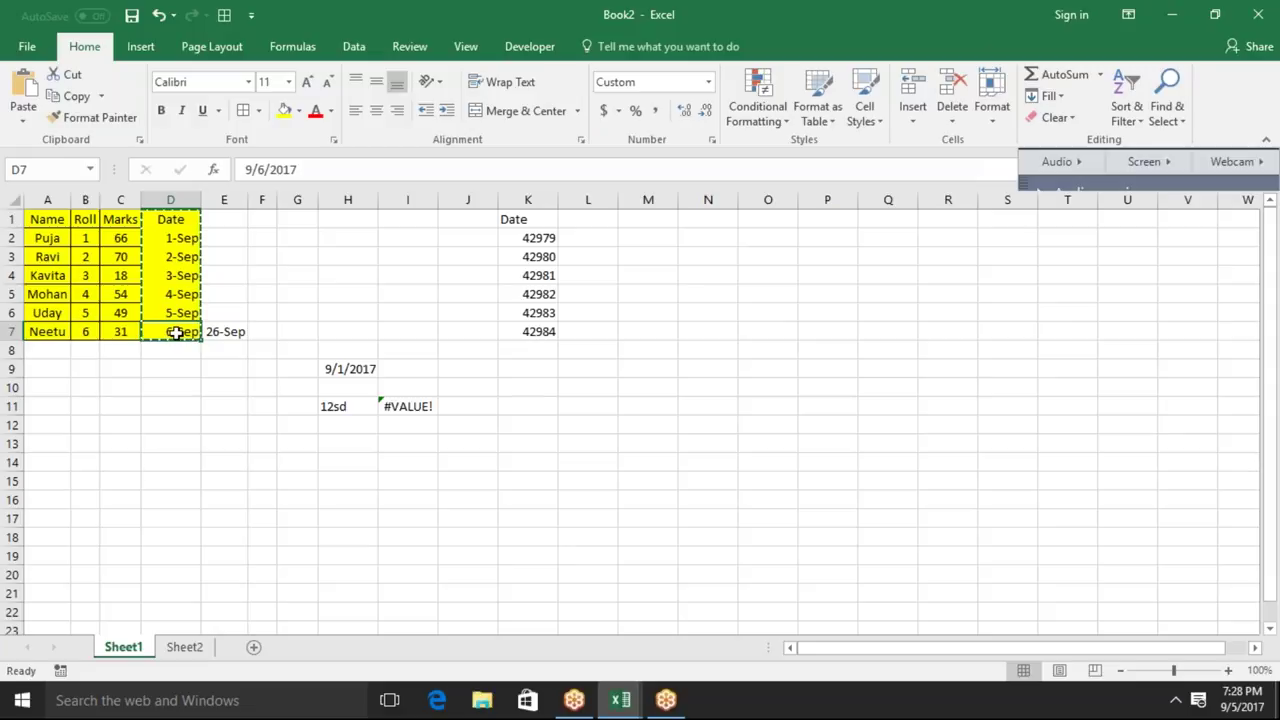
key(ctrl+shift+asciitilde)
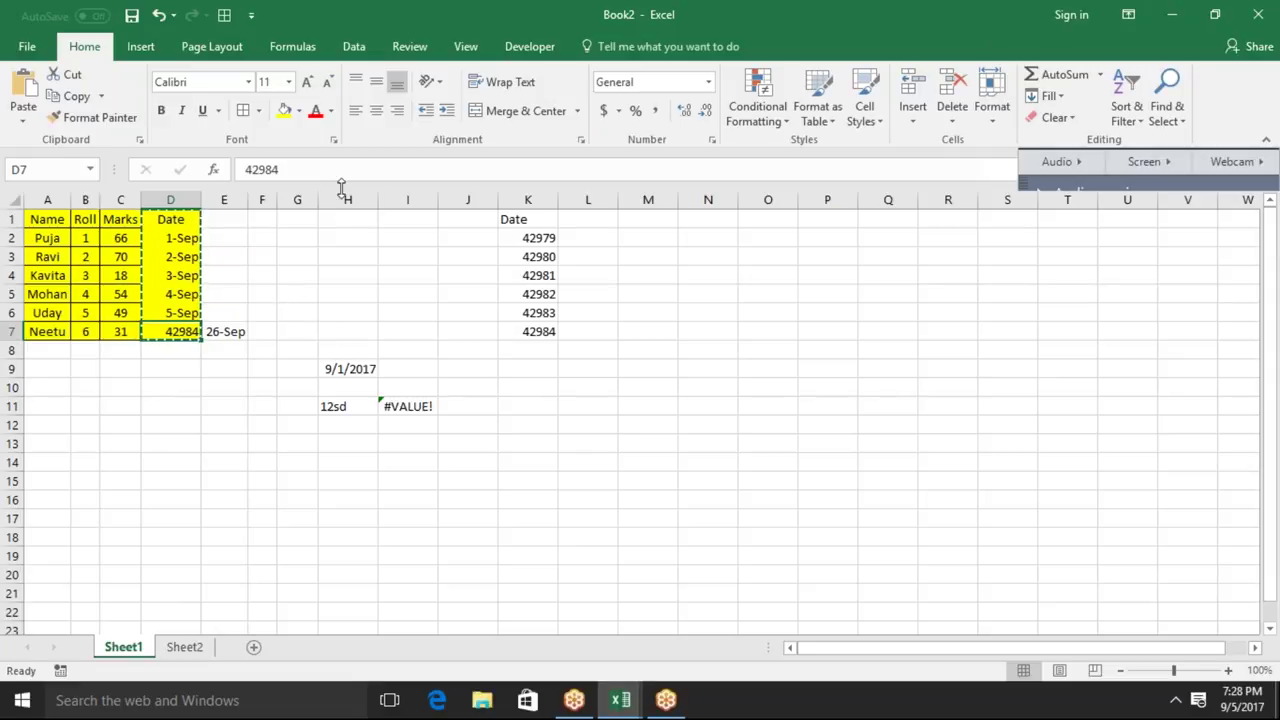
Delete columns H and I and turn D7 back into the date 6-Sep-17
drag(345, 199, 408, 216)
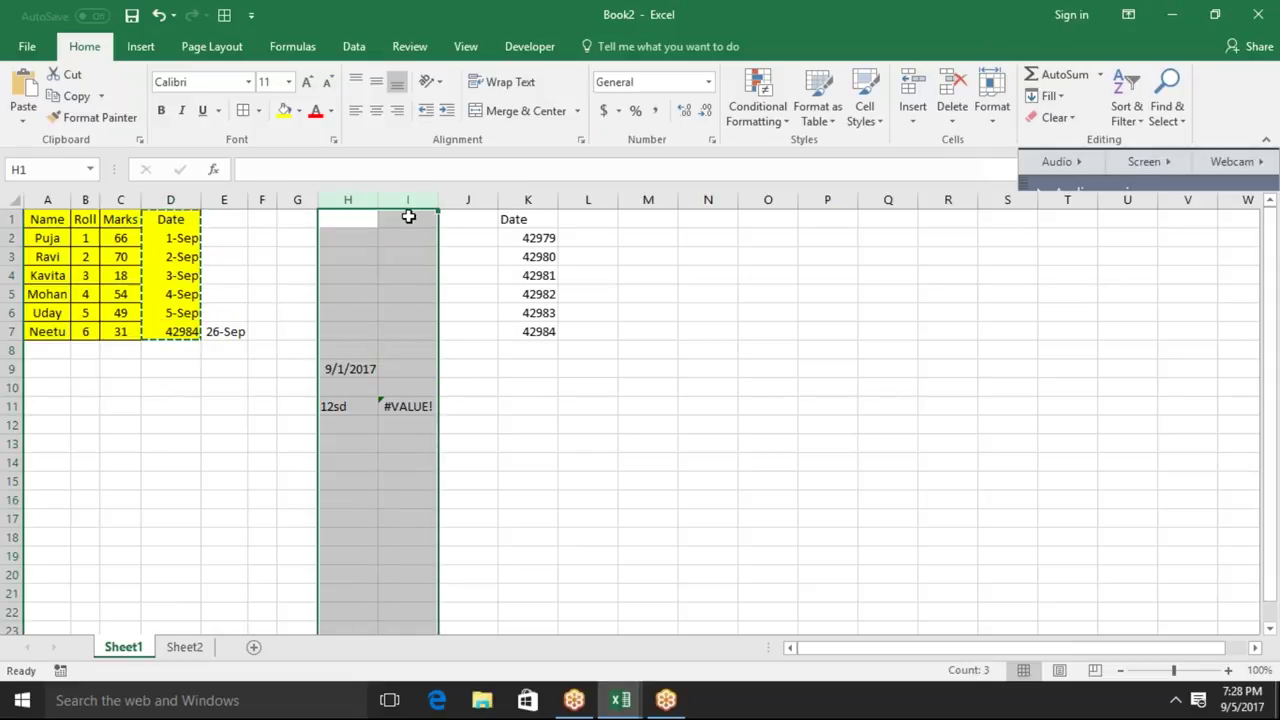
key(ctrl+minus)
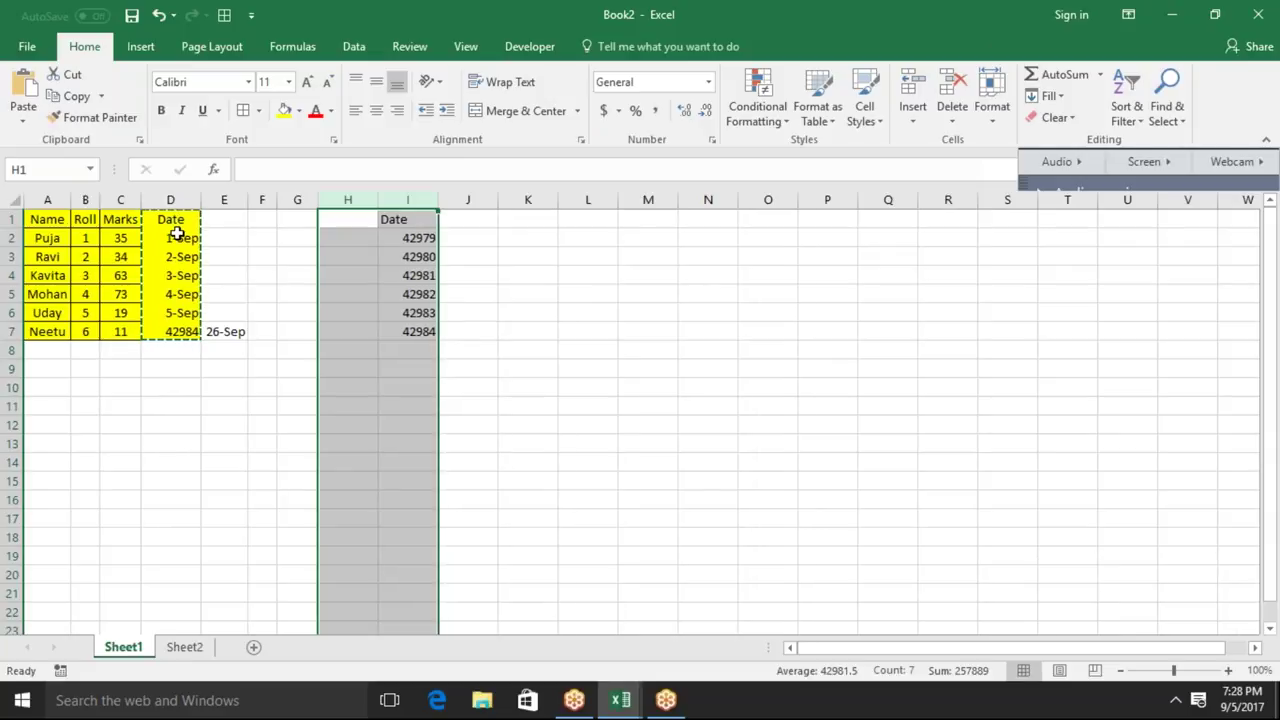
click(163, 335)
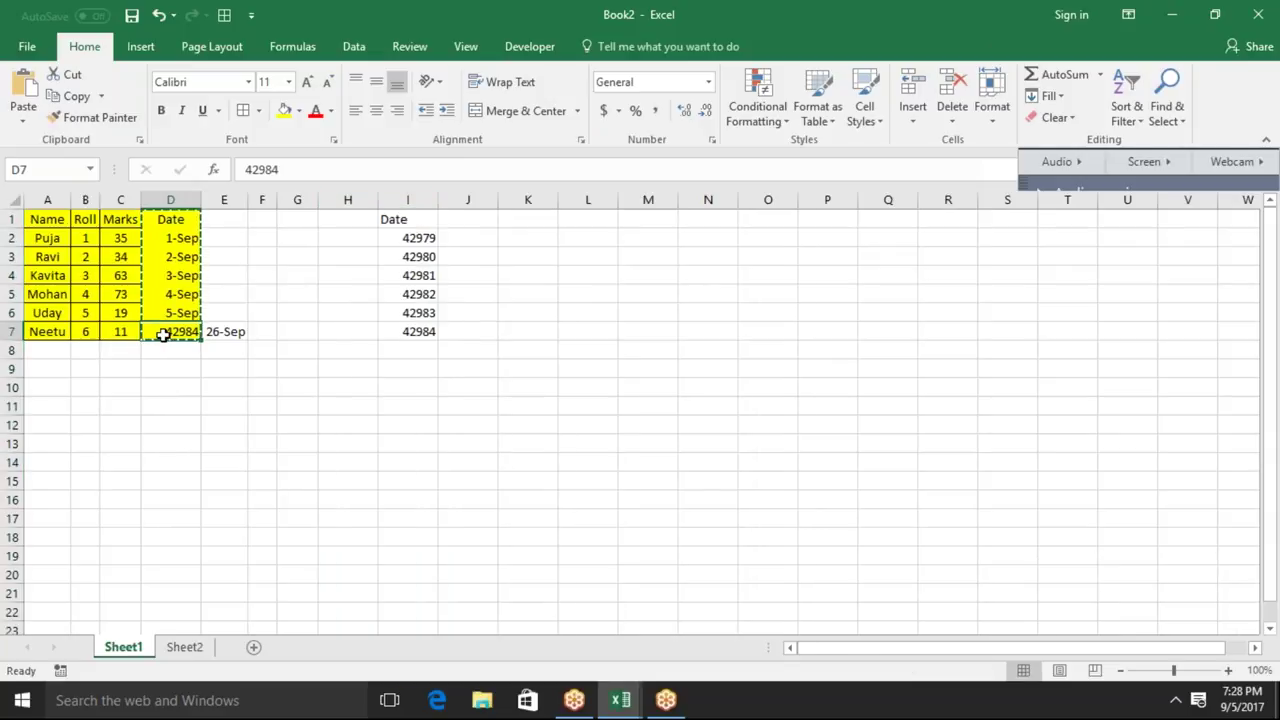
key(ctrl+shift+2)
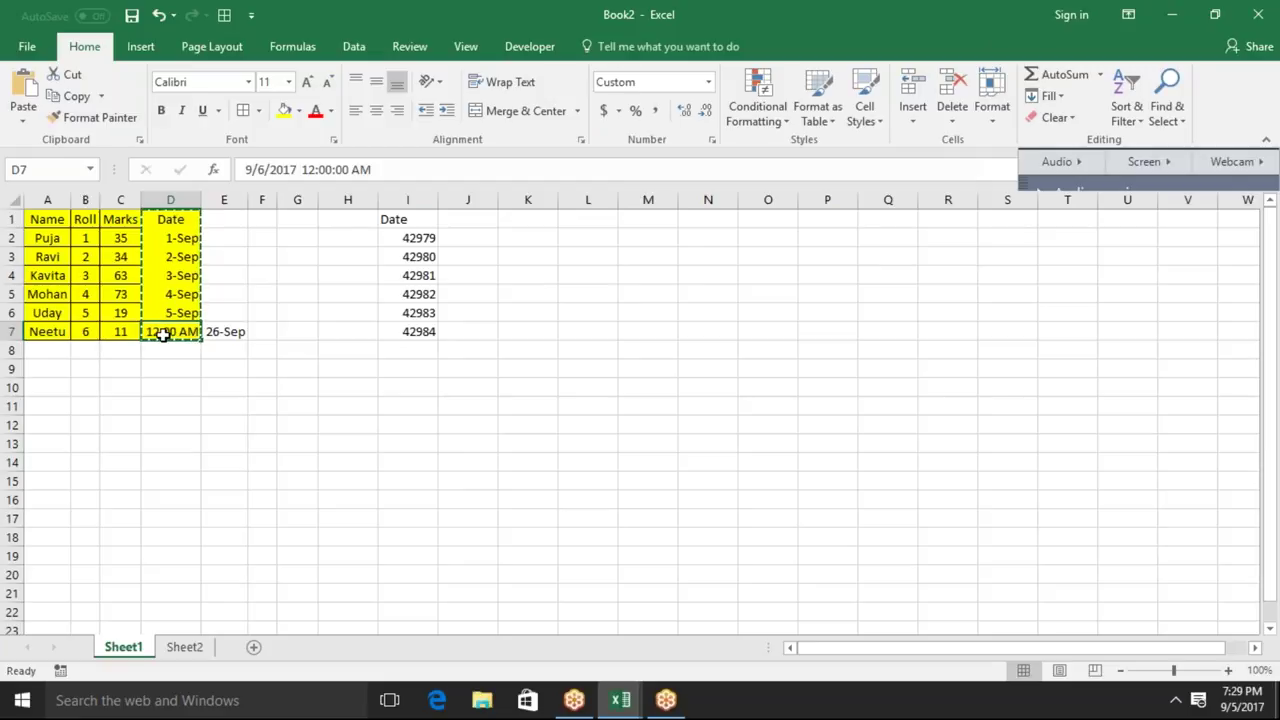
key(ctrl+shift+3)
Select and copy the Date cells D1:D7, with J1 as the destination
key(Up)
key(Up)
key(Up)
key(Up)
key(Up)
key(Up)
key(ctrl+shift+Down)
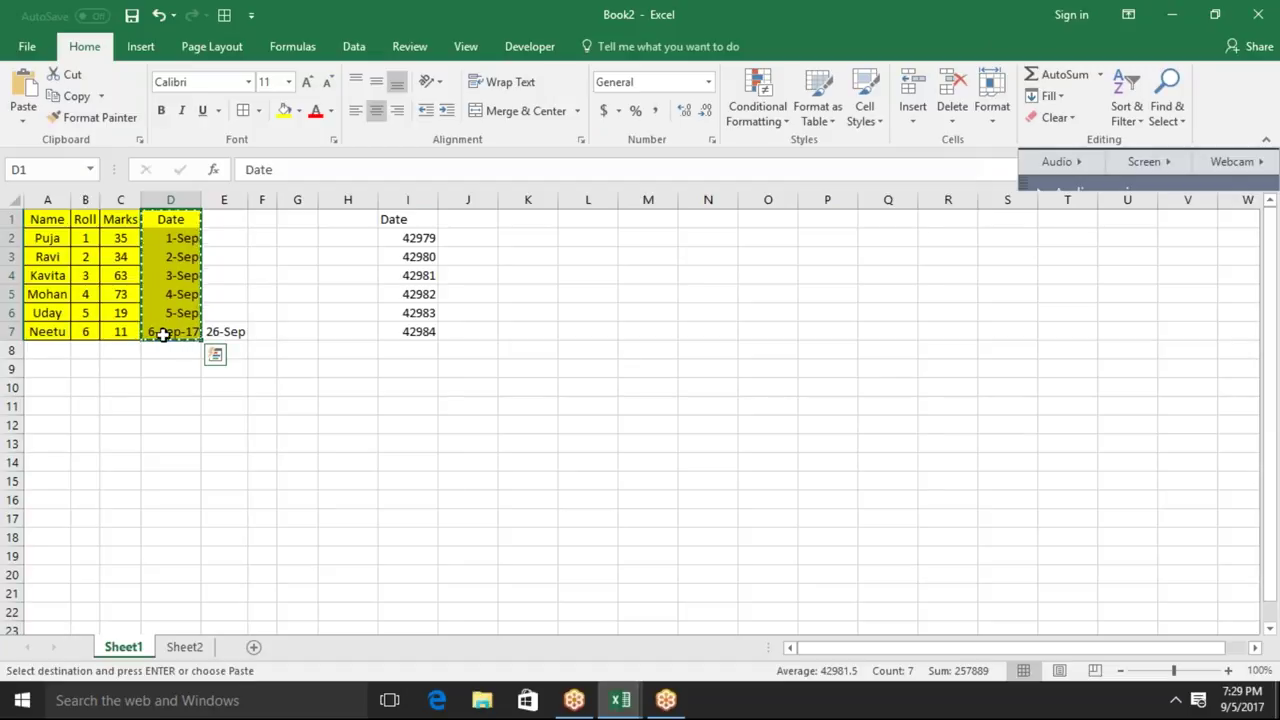
click(466, 218)
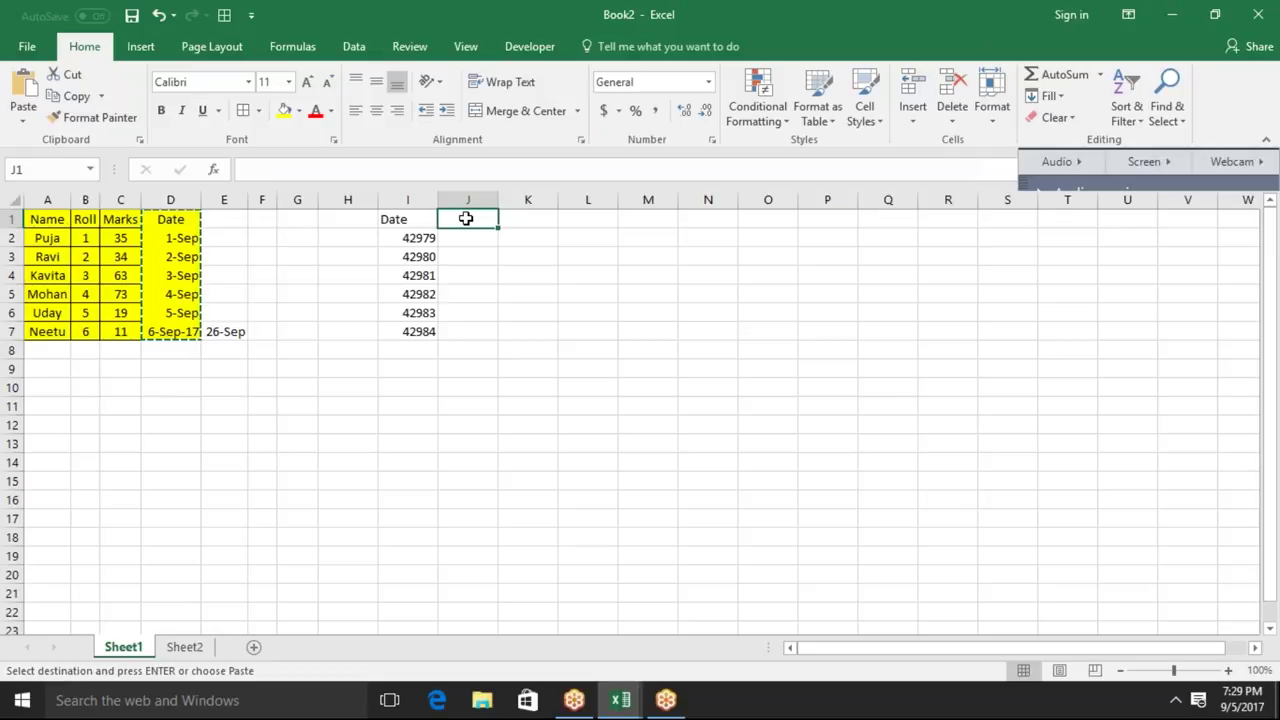
Open Paste Special for J1 and choose Values and number formats
right_click(466, 218)
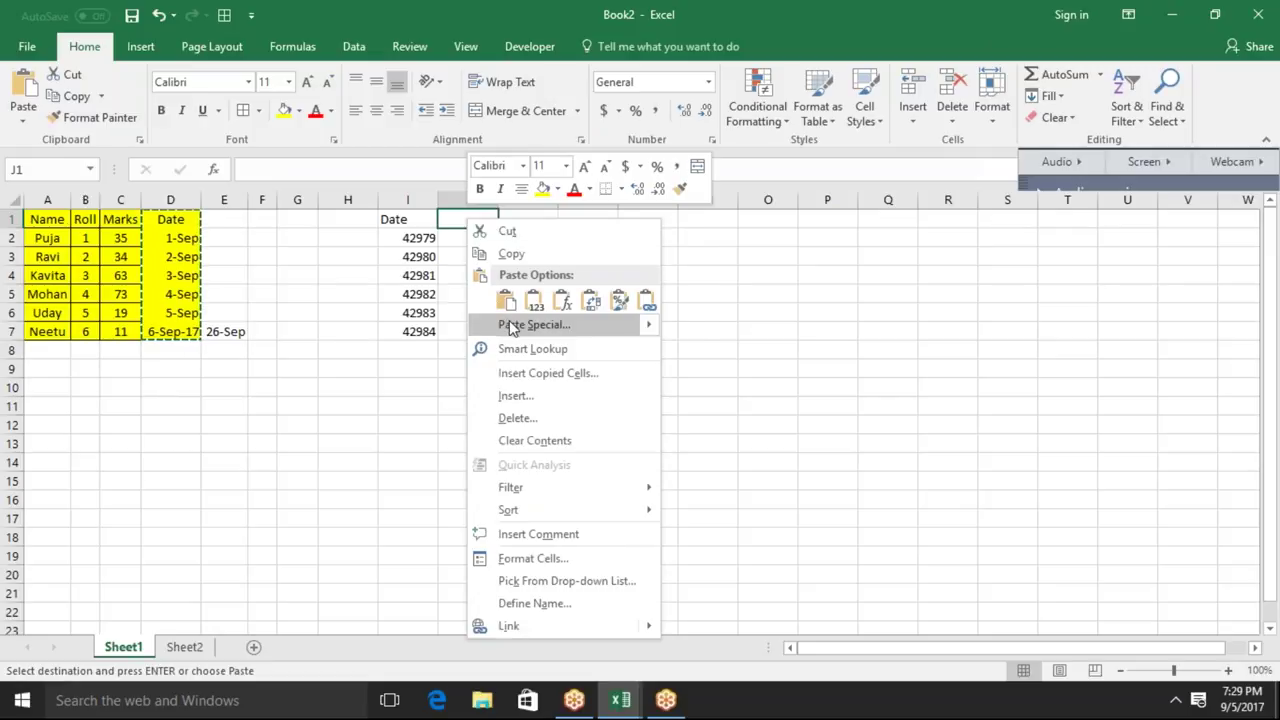
click(509, 320)
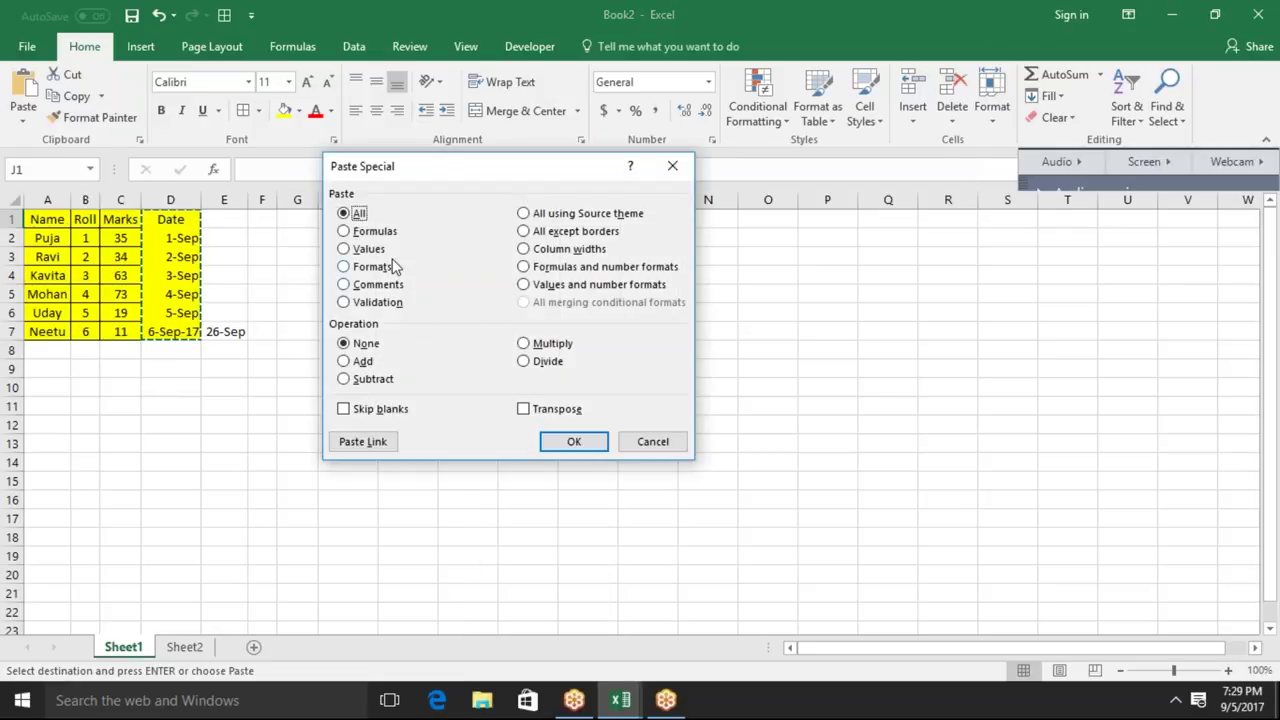
click(530, 290)
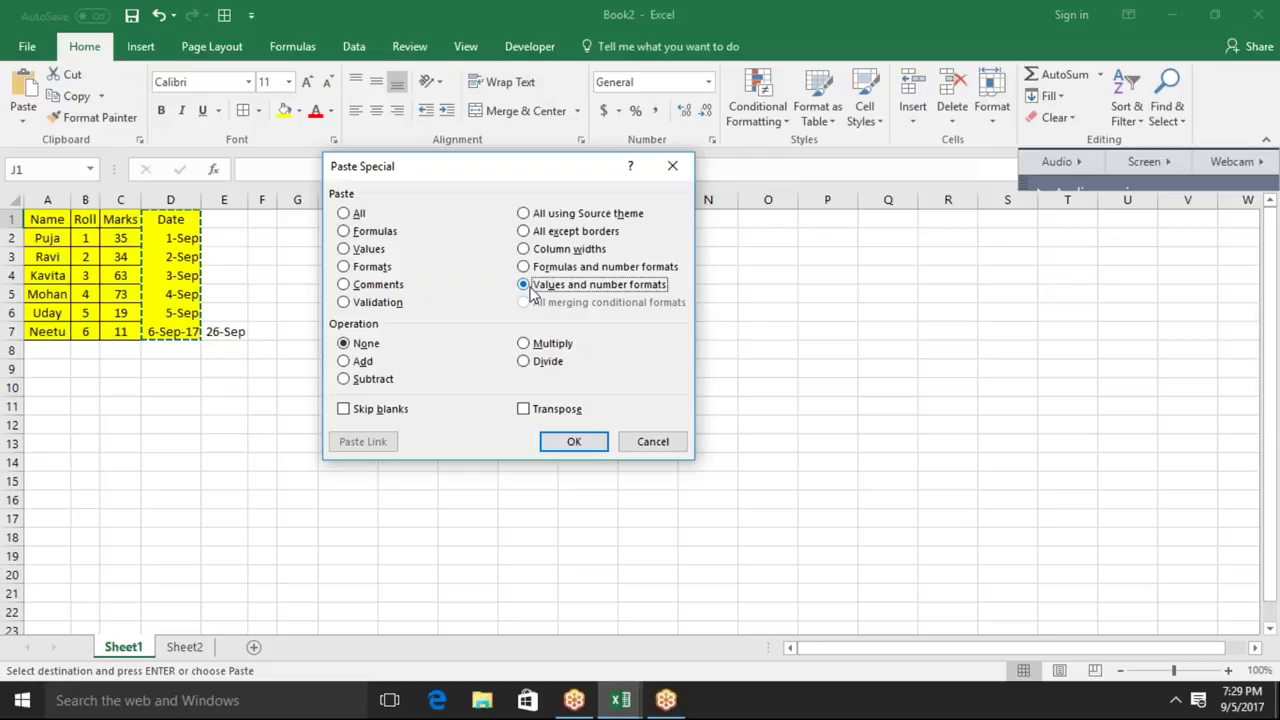
Confirm the paste so J1:J7 shows the dates 1-Sep to 6-Sep-17 as values
click(568, 441)
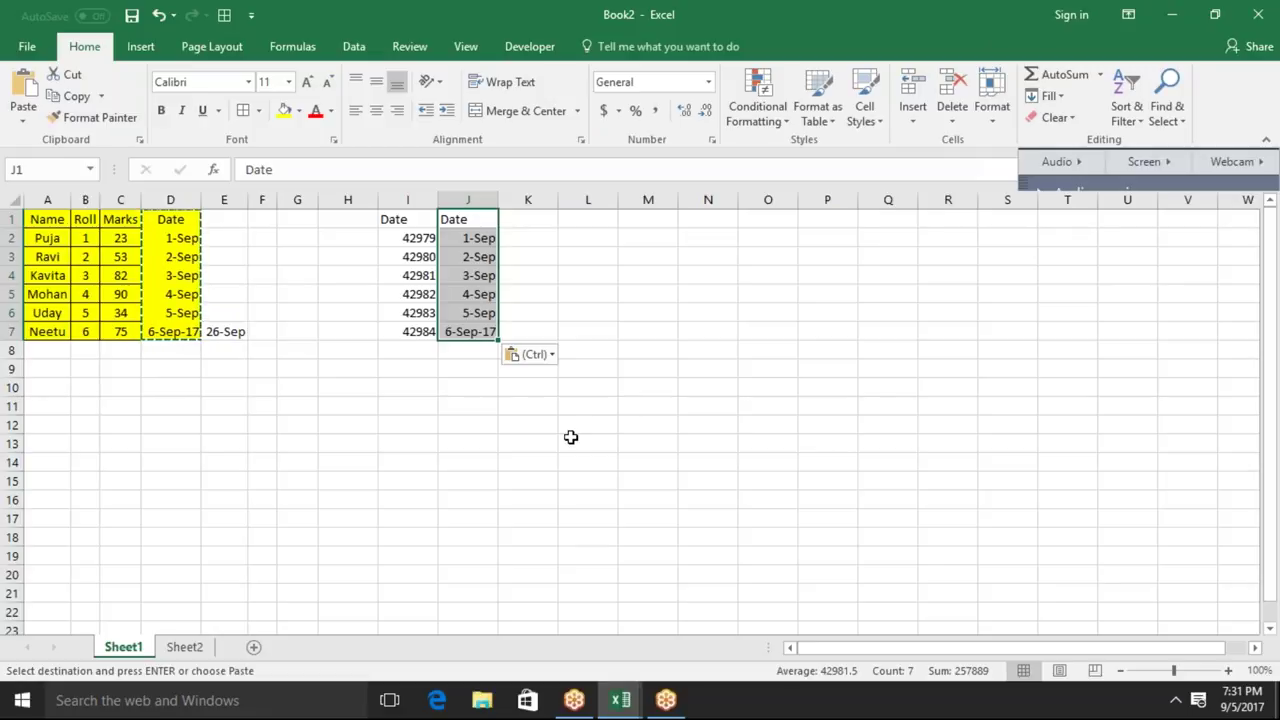
mouse_move(571, 437)
mouse_down()
mouse_move(319, 569)
mouse_move(263, 491)
mouse_up()
click(263, 497)
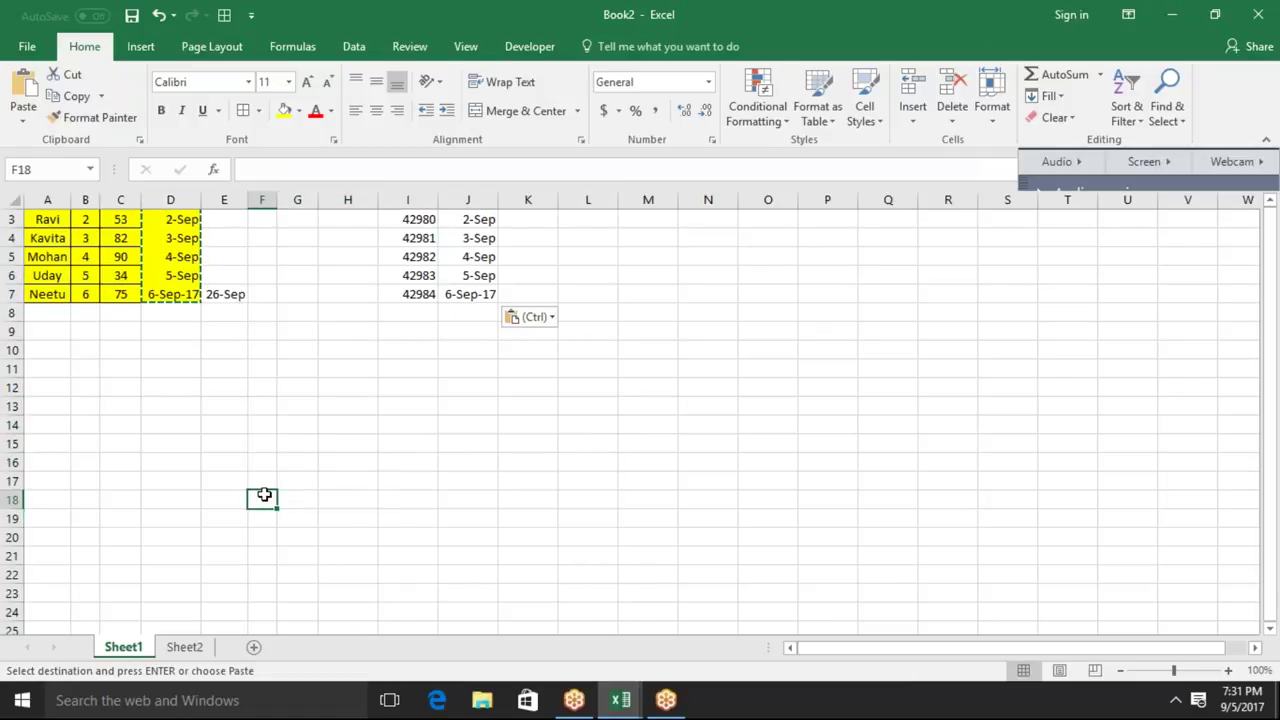
On Sheet2, enter 20 in B3 and 25 in C3, then select C3
click(185, 645)
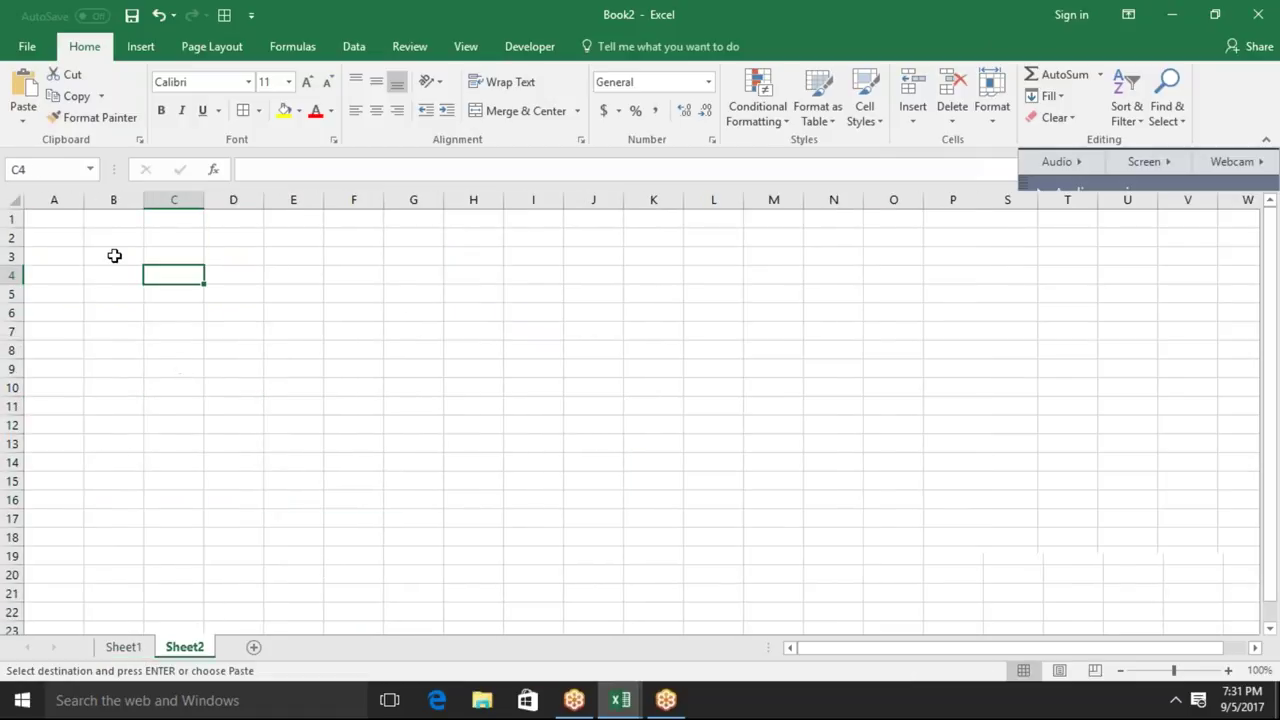
click(114, 256)
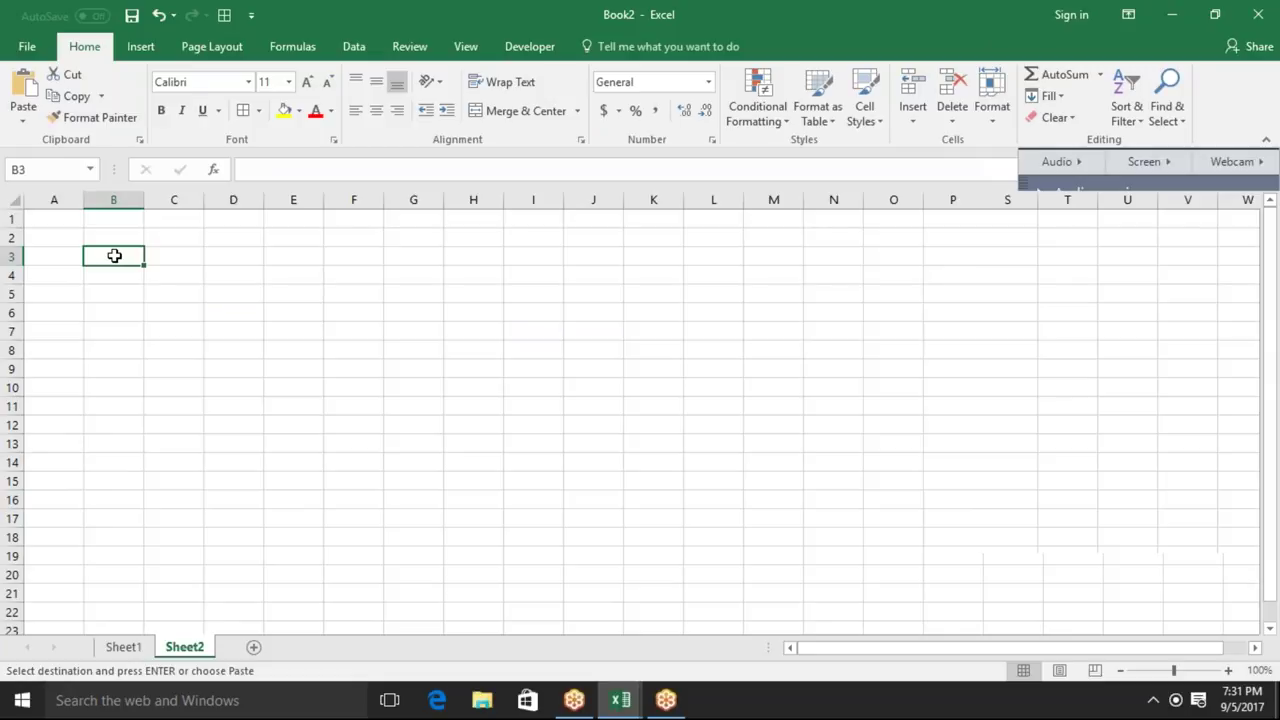
text(20)
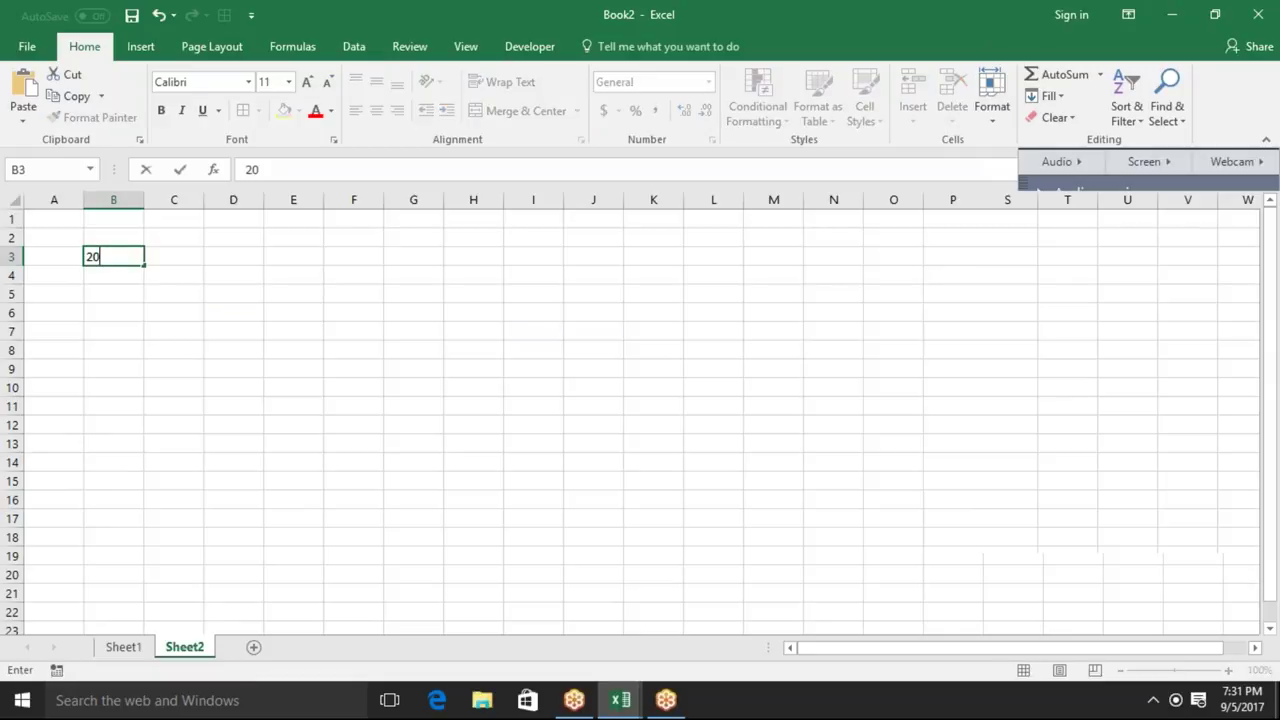
key(Tab)
text(25)
key(Return)
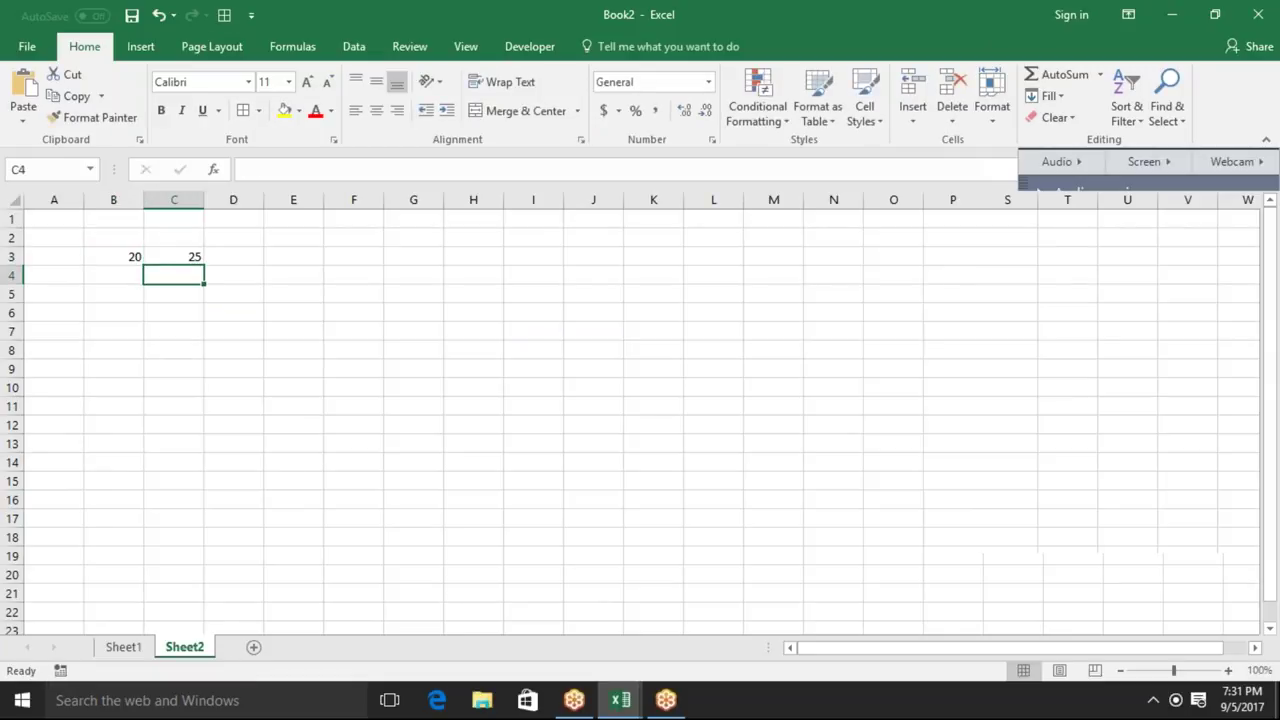
click(174, 256)
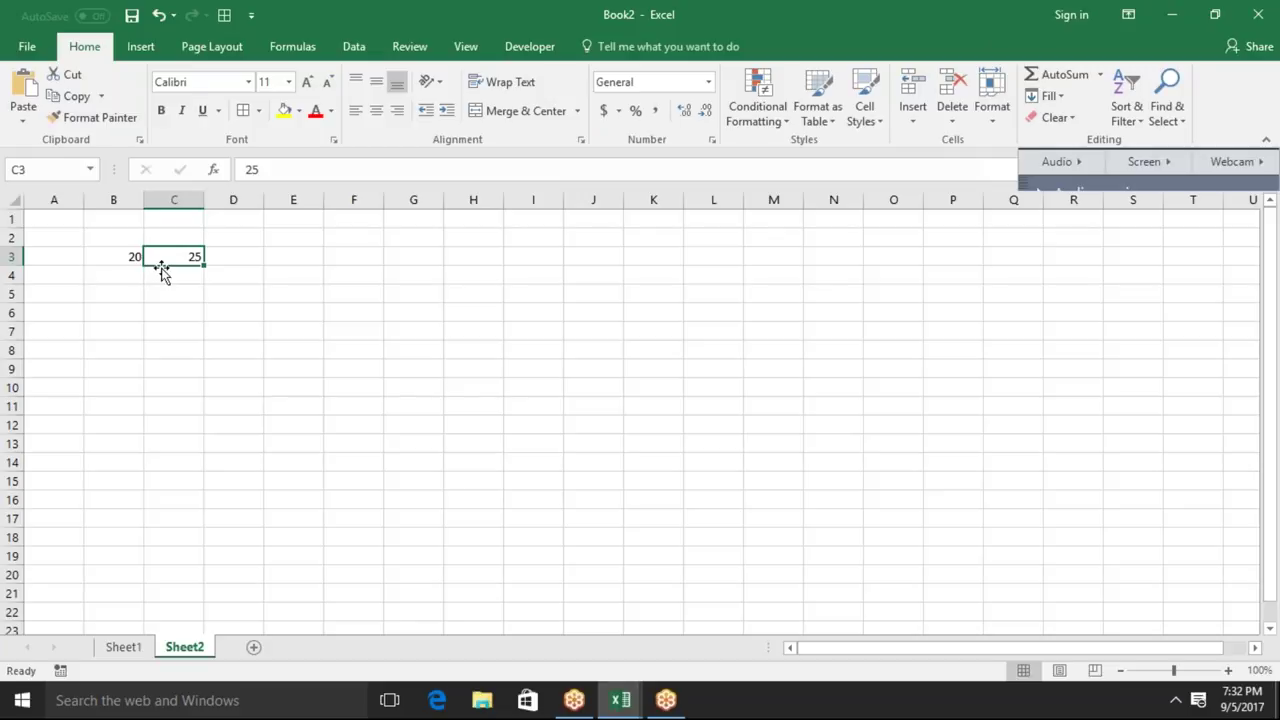
Copy C3's 25 and Paste Special Add it onto B3, making 45, then select B2:D5
key(ctrl+c)
key(Left)
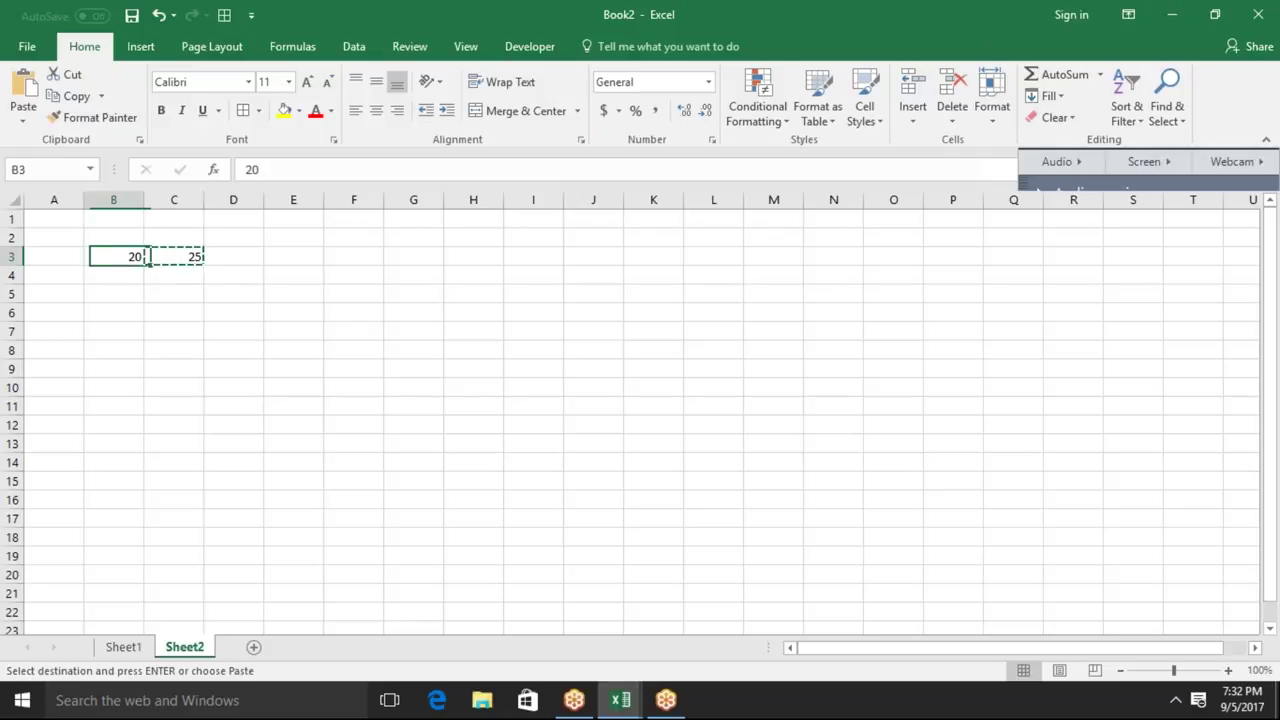
right_click(131, 259)
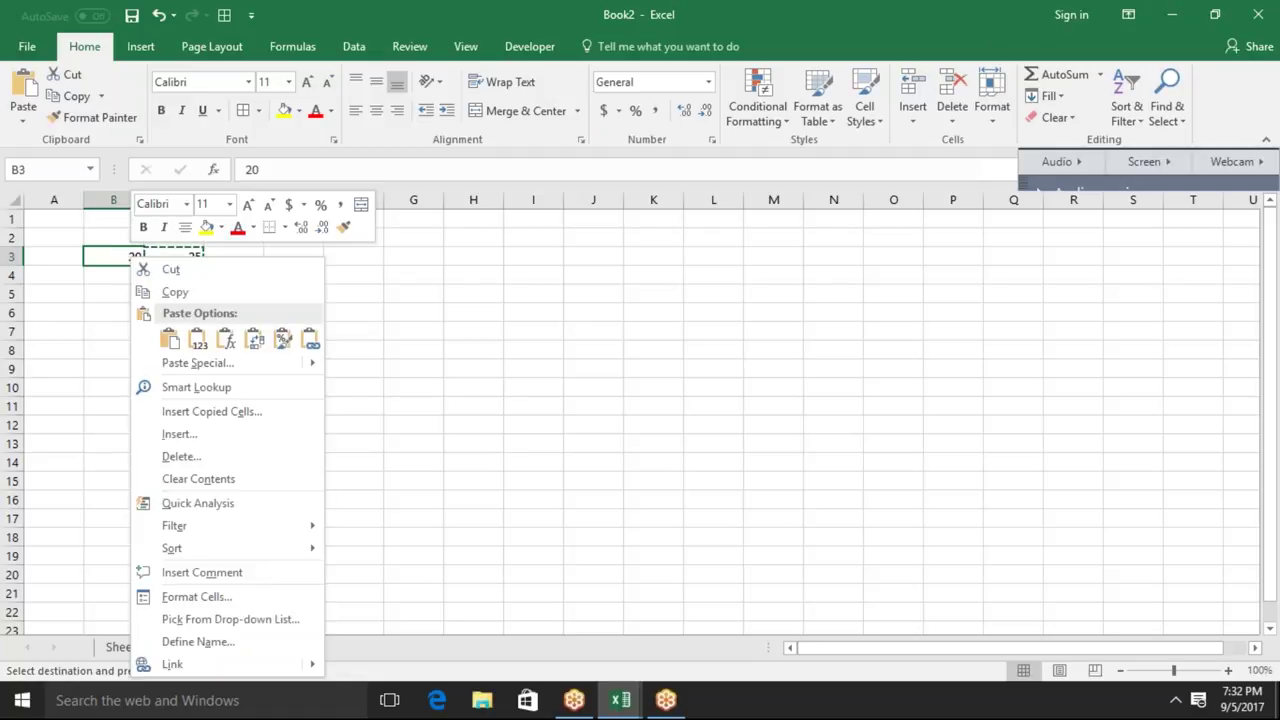
click(170, 371)
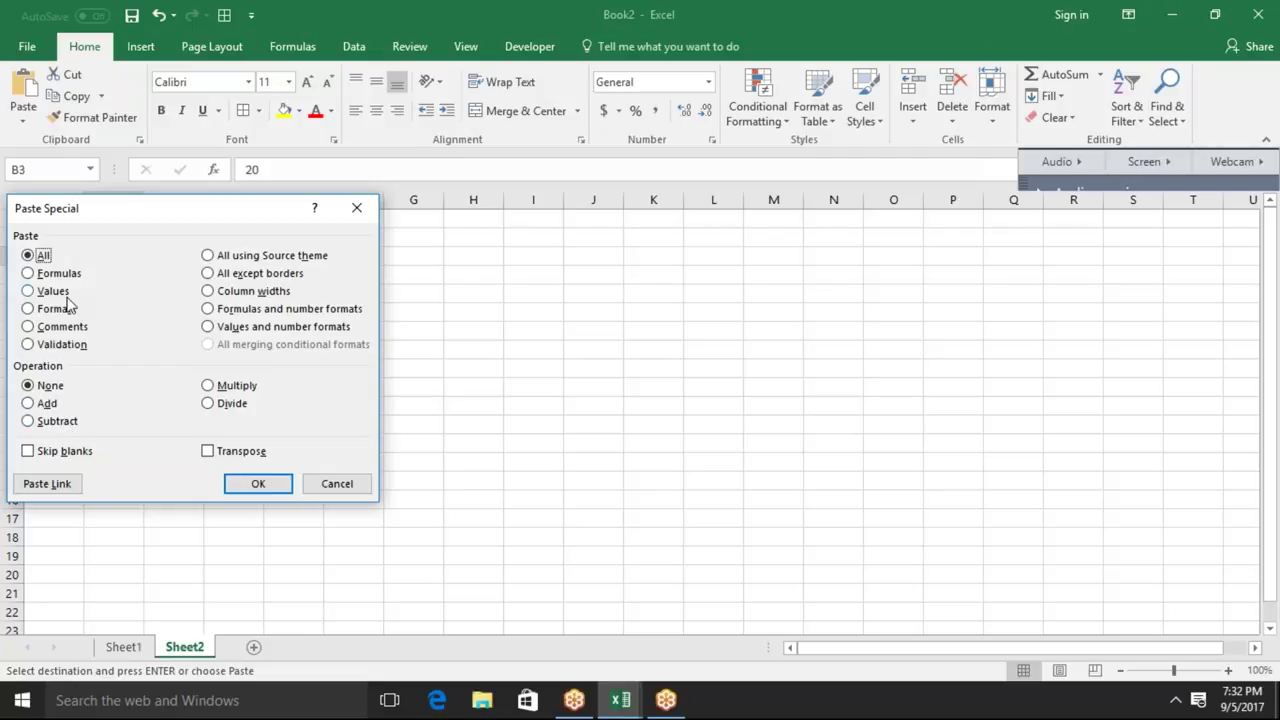
click(47, 403)
drag(178, 219, 478, 190)
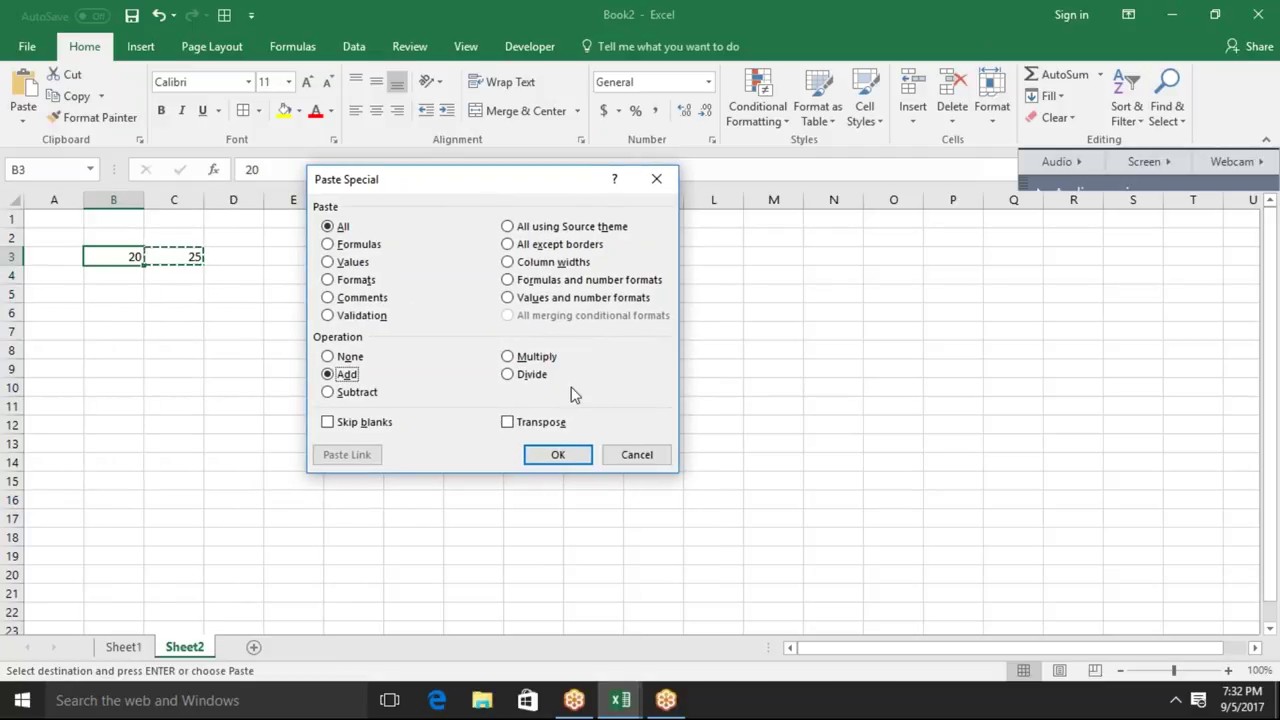
click(558, 458)
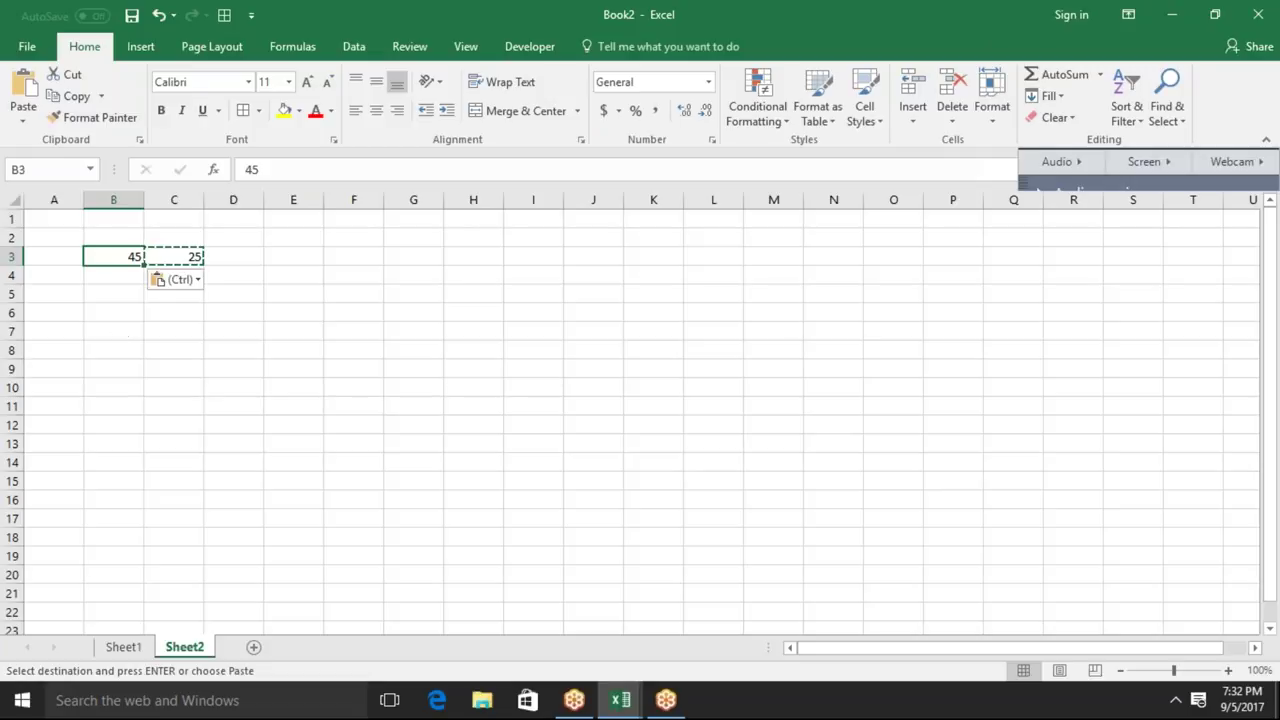
click(114, 229)
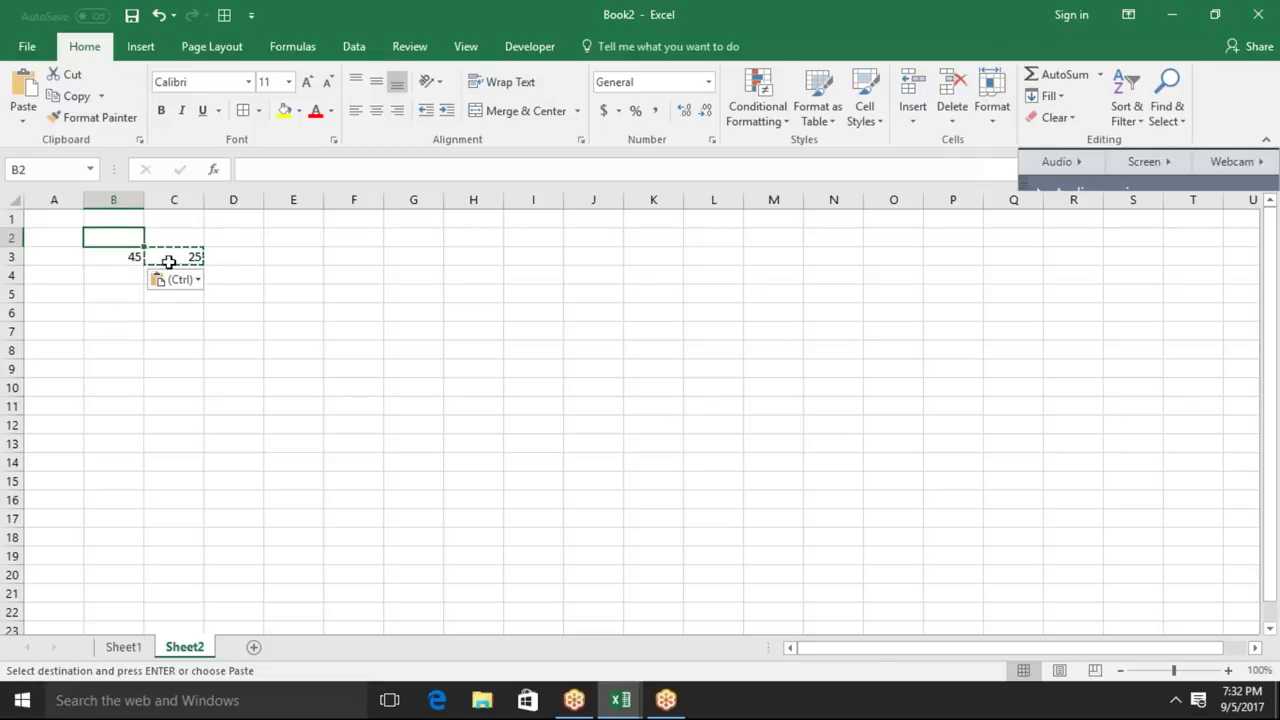
drag(114, 237, 246, 294)
Clear the contents of B2:D5 and end copy mode with Esc
key(Delete)
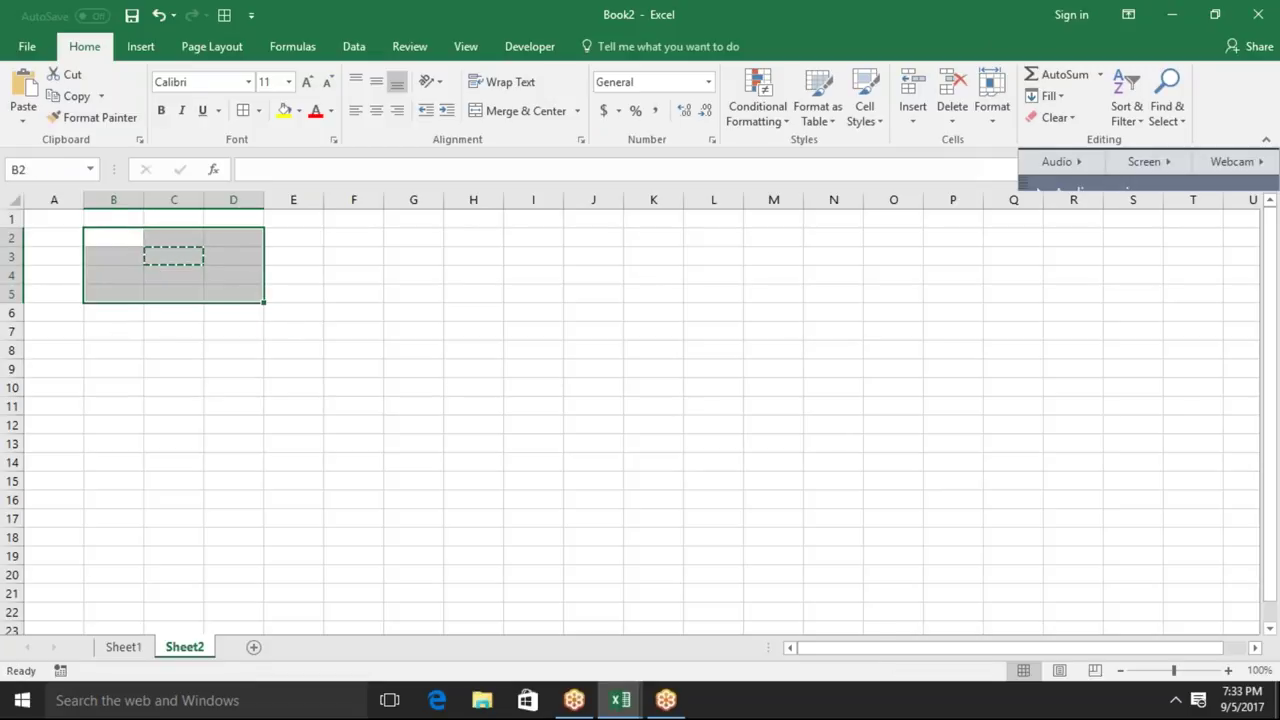
click(113, 218)
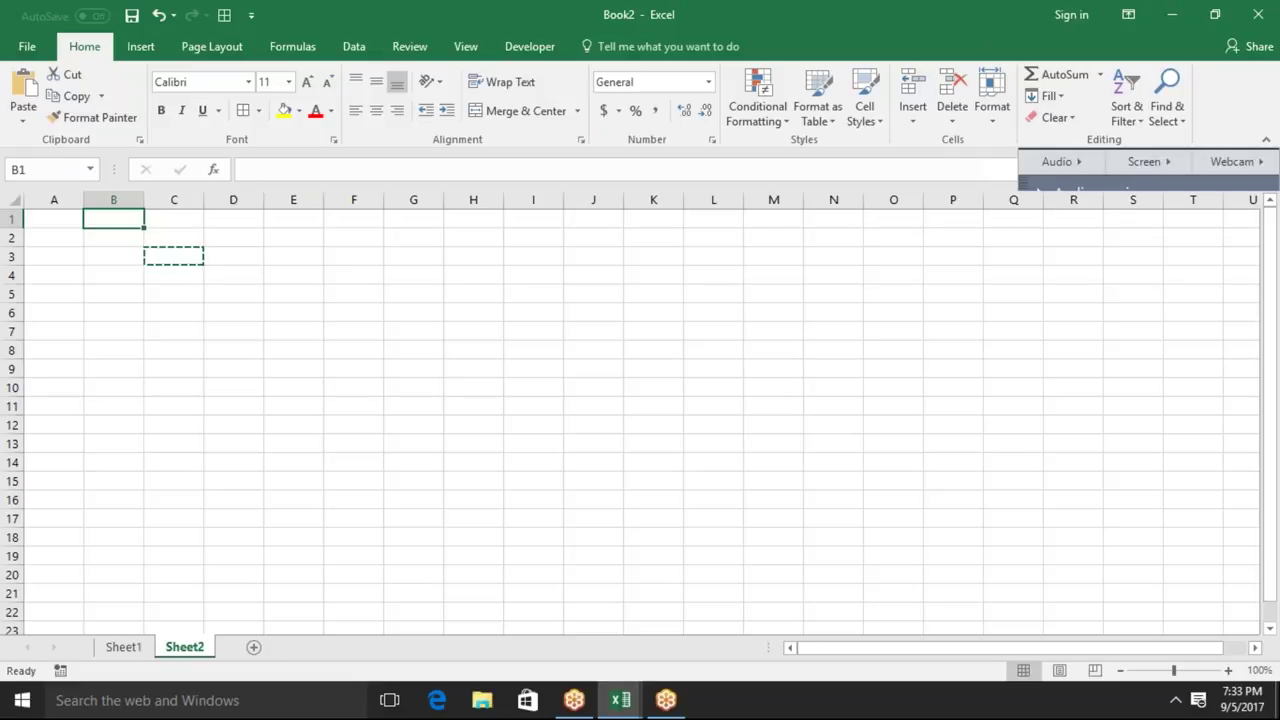
key(Escape)
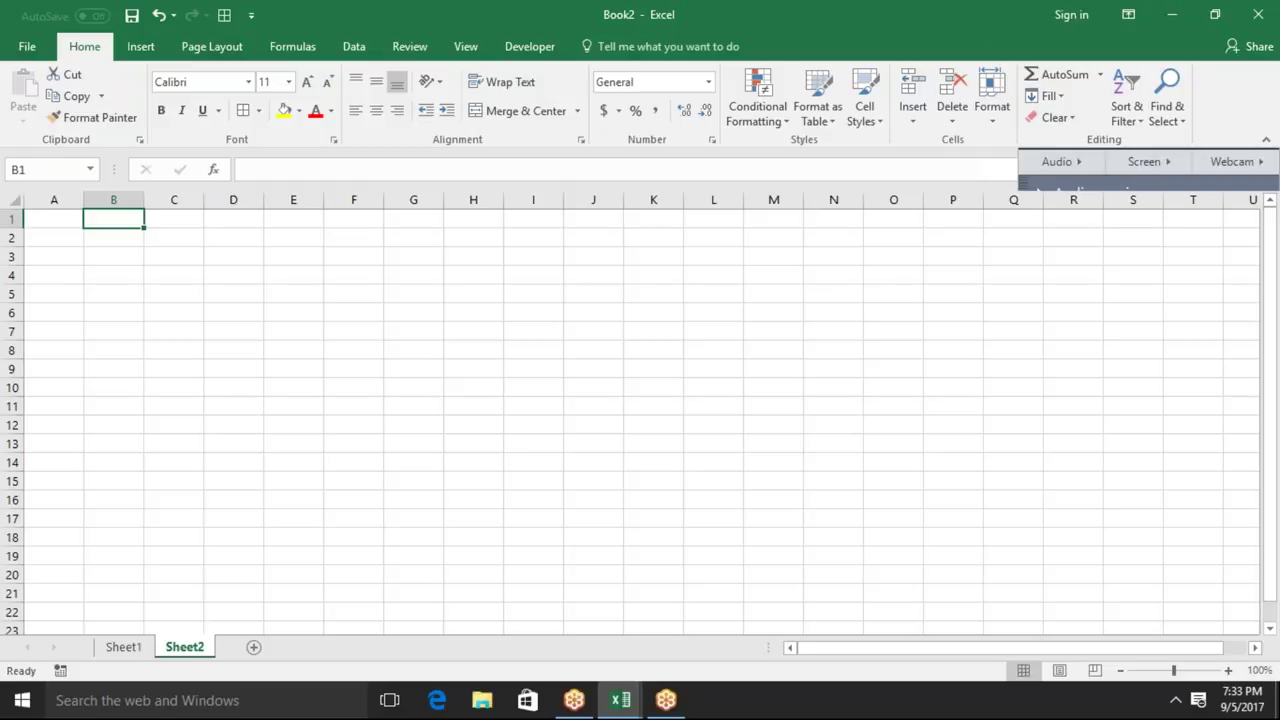
Type % in A1 and enter =RANDBETWEEN(10,90) in A2
click(54, 218)
text(%)
key(Return)
text(=ra)
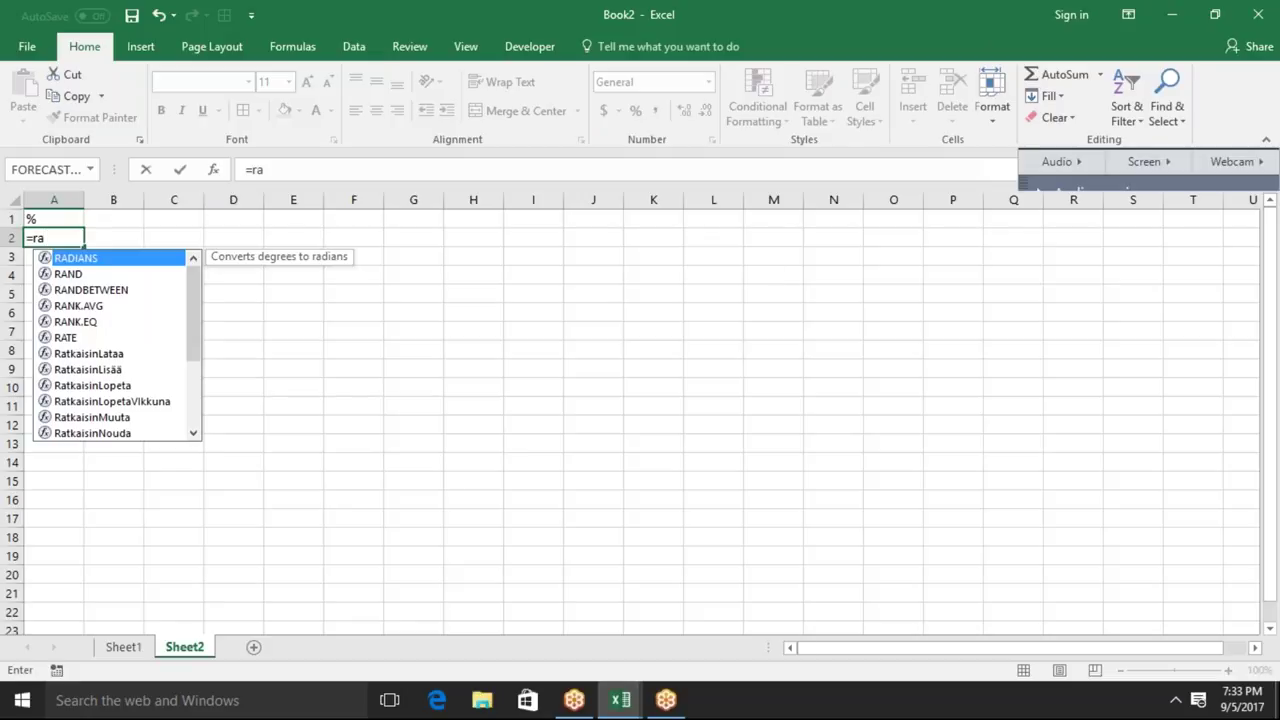
key(Down)
key(Down)
key(Tab)
text(10,90)
key(Return)
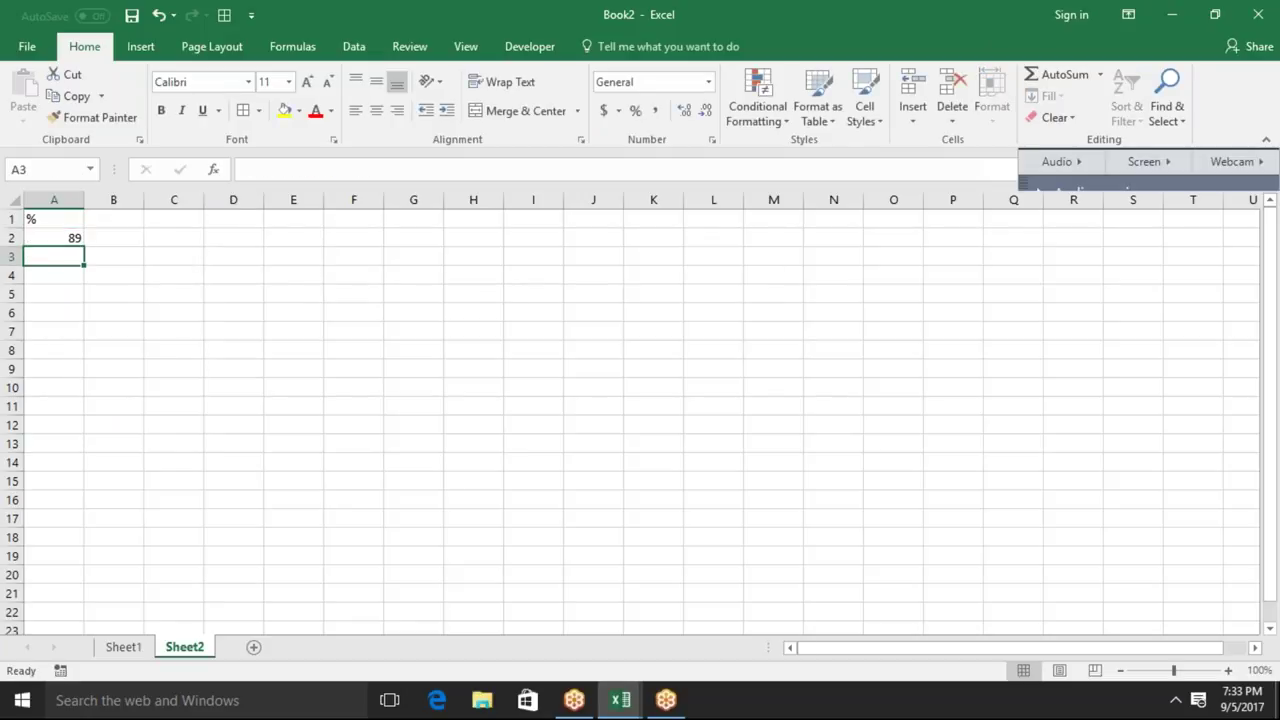
Fill the random formula across A2:I14 and paste the grid back as fixed values
mouse_move(54, 238)
mouse_down()
mouse_move(533, 256)
mouse_move(533, 462)
mouse_up()
key(ctrl+r)
key(ctrl+d)
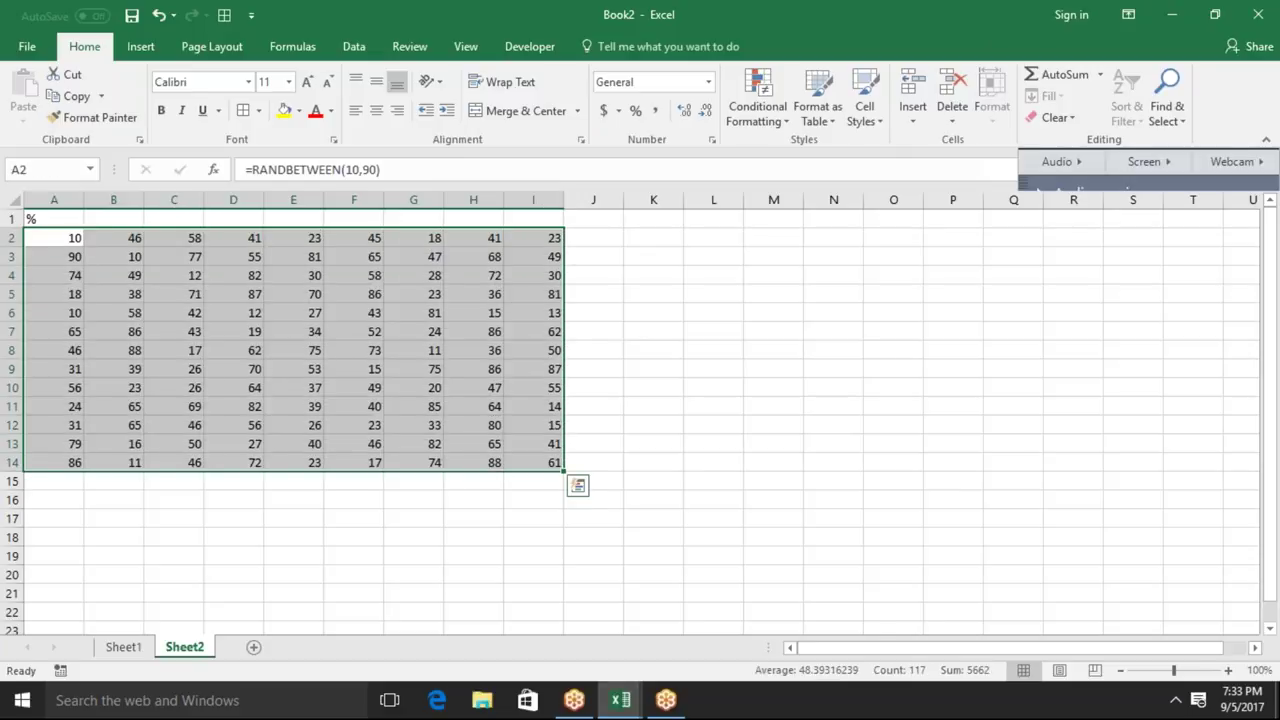
key(ctrl+c)
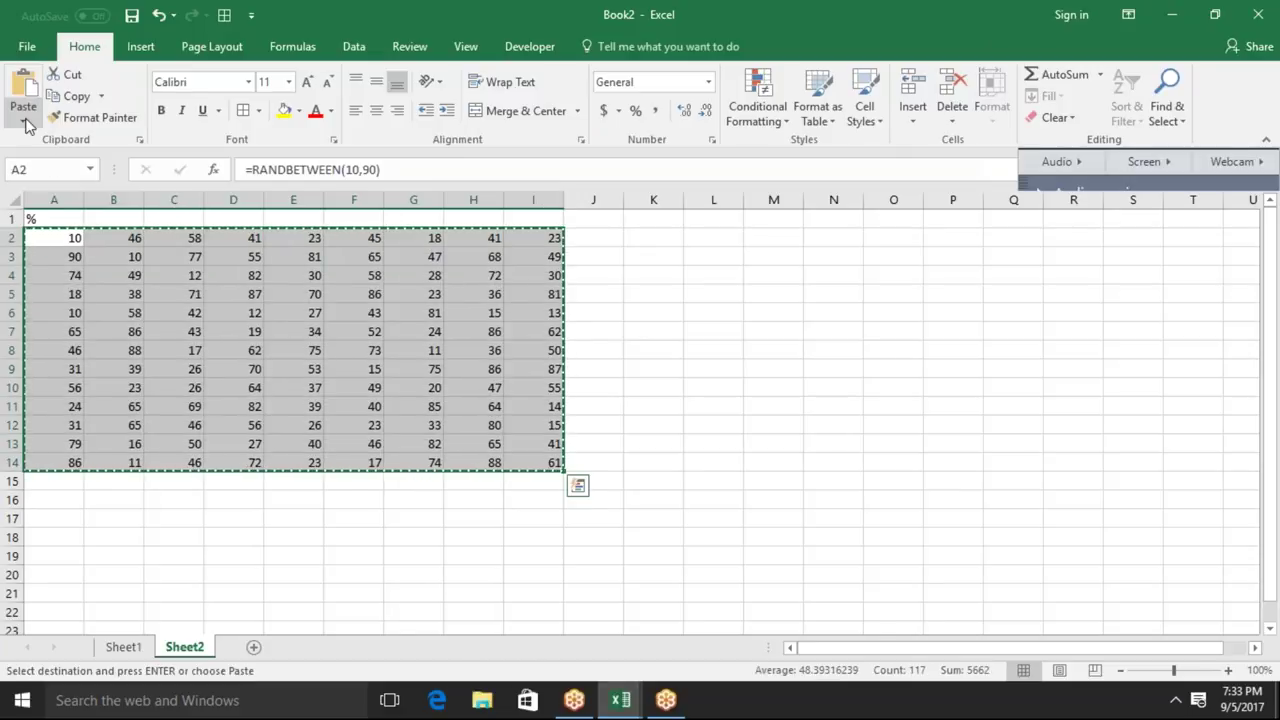
click(24, 120)
click(21, 242)
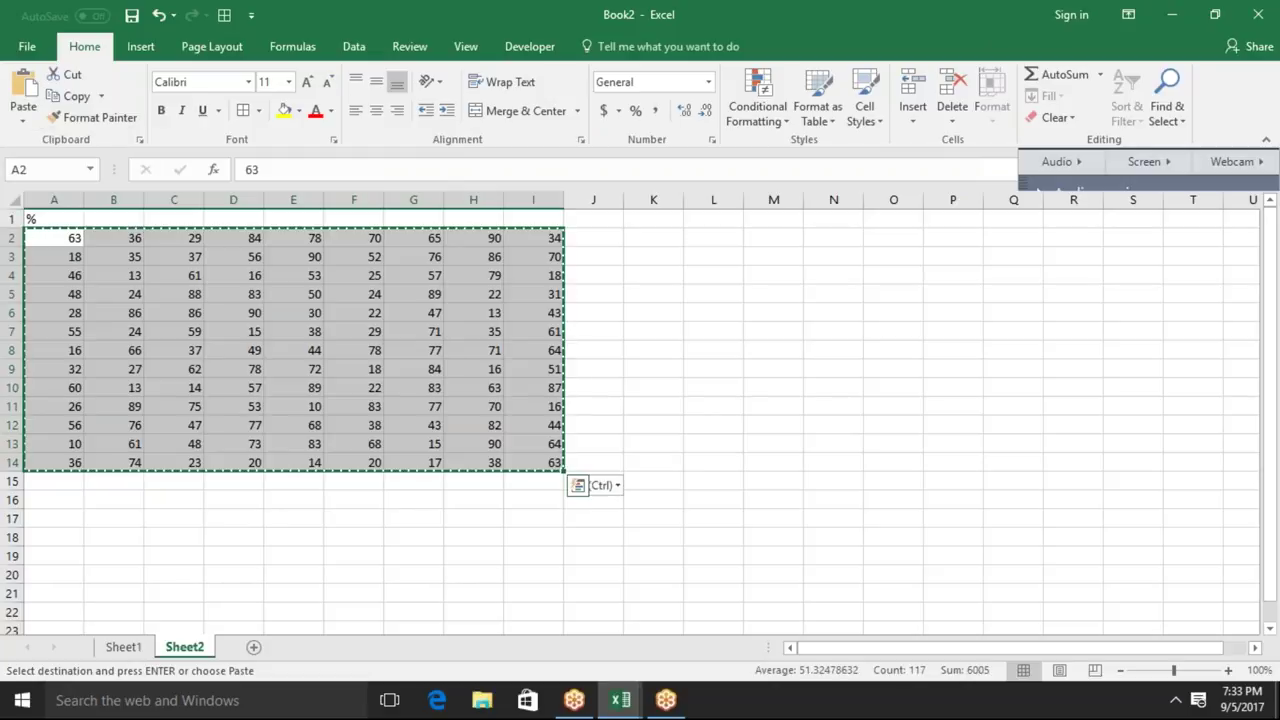
click(113, 273)
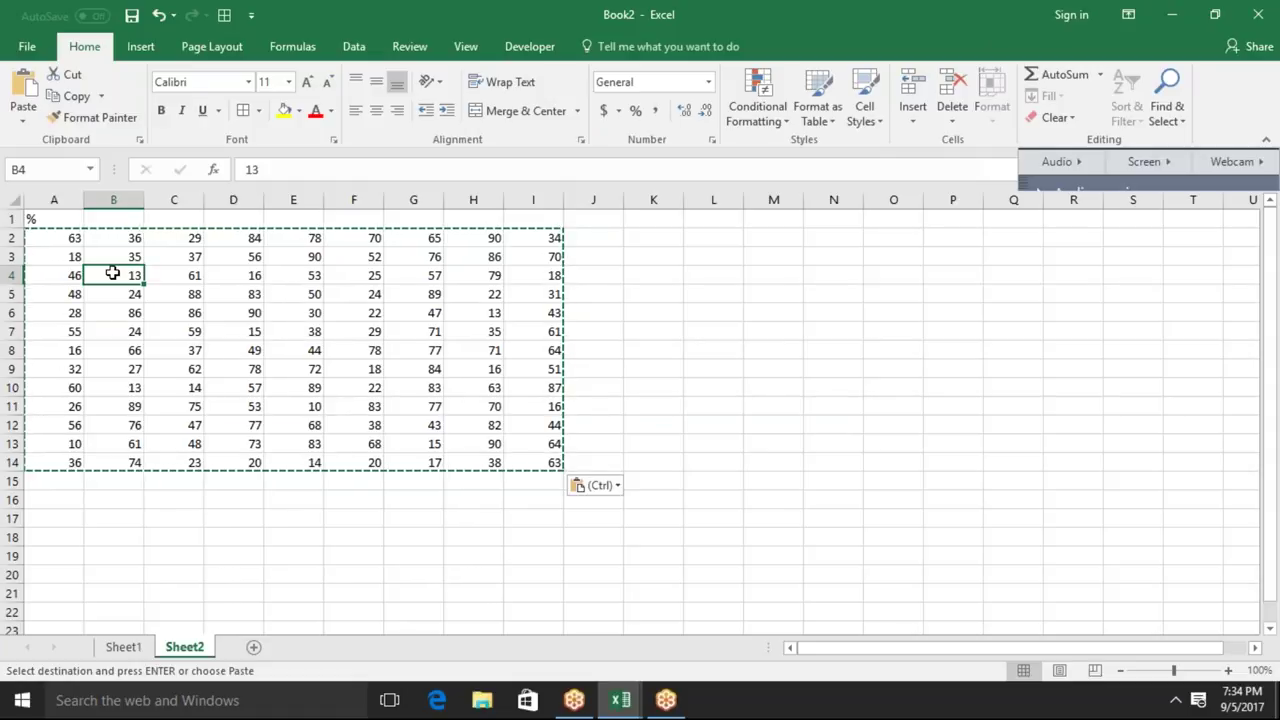
Inspect the value in A2, cancelling the edit without changing it
click(74, 237)
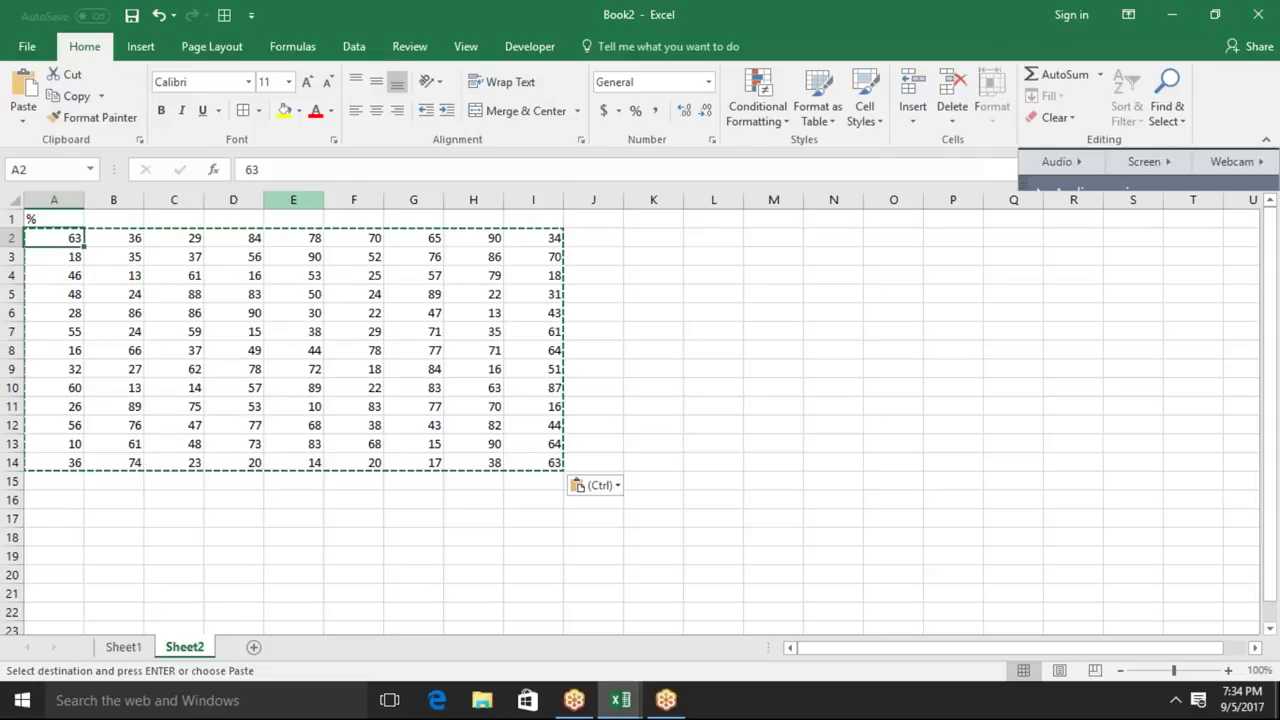
click(290, 170)
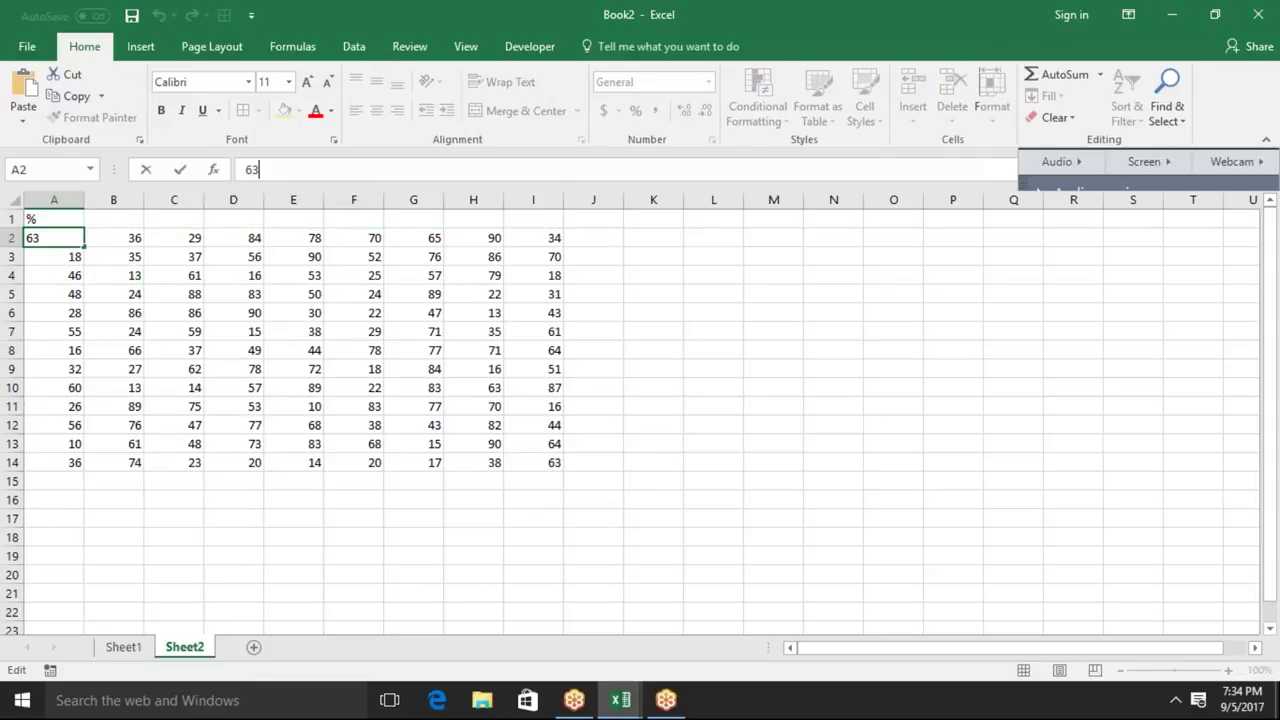
text(%)
key(Escape)
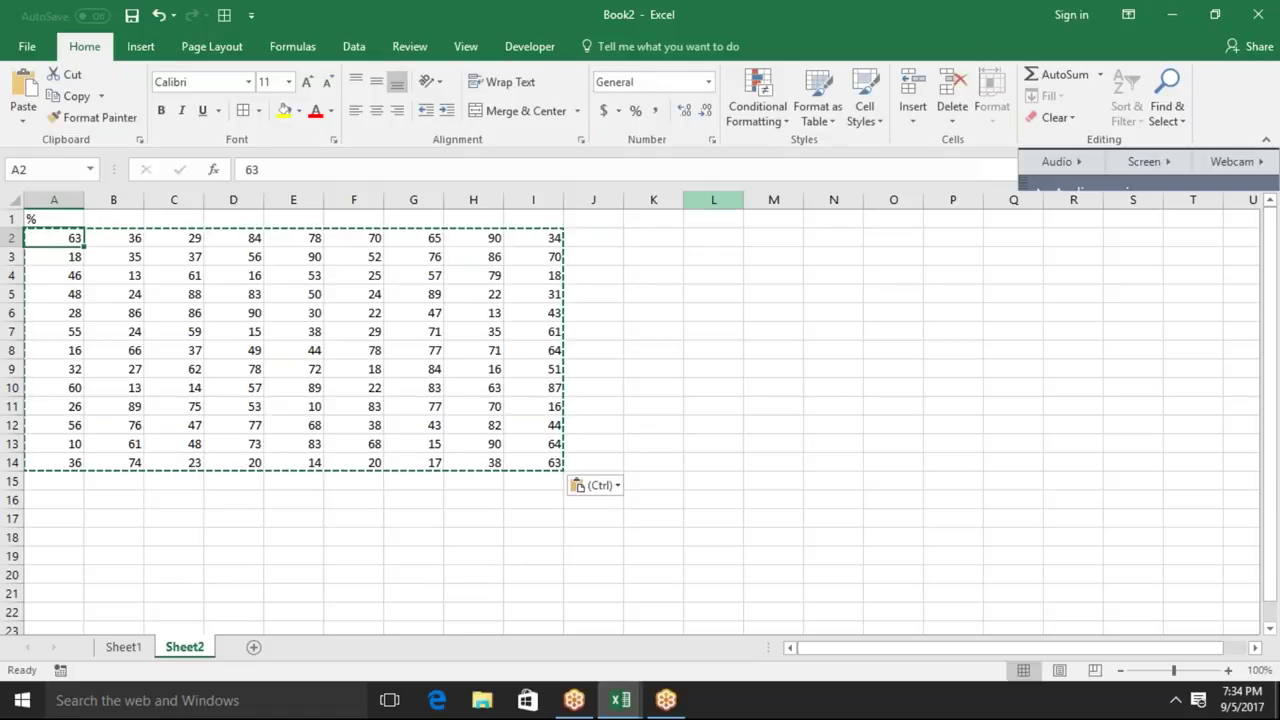
Enter 20% in L3 and 20 in L4, then apply Percent Style to L4 so it shows 2000%
click(733, 258)
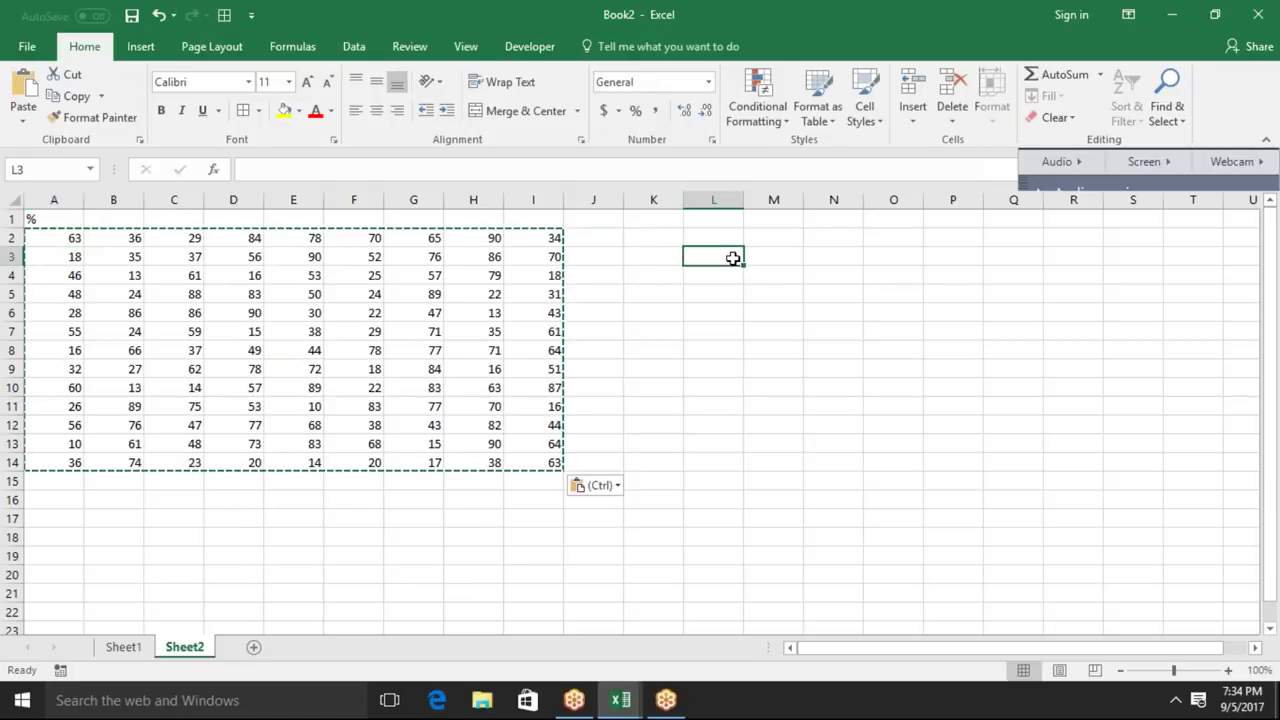
text(20%)
key(Return)
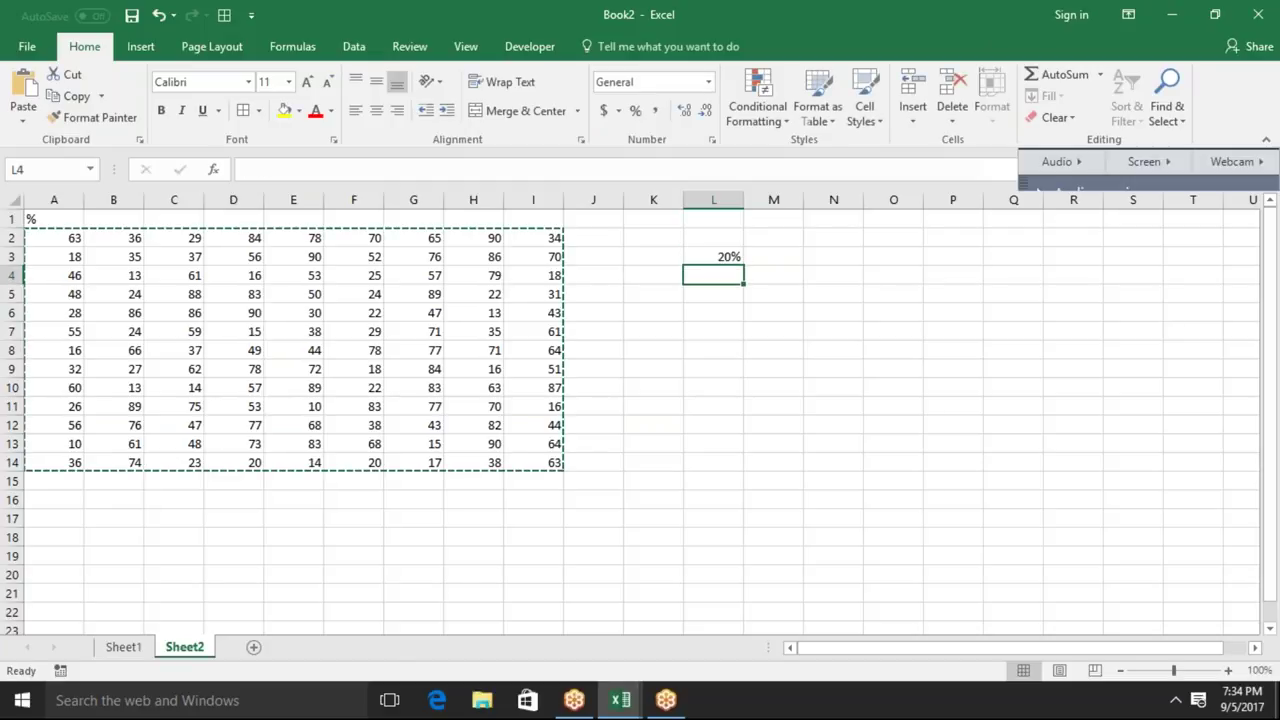
text(20)
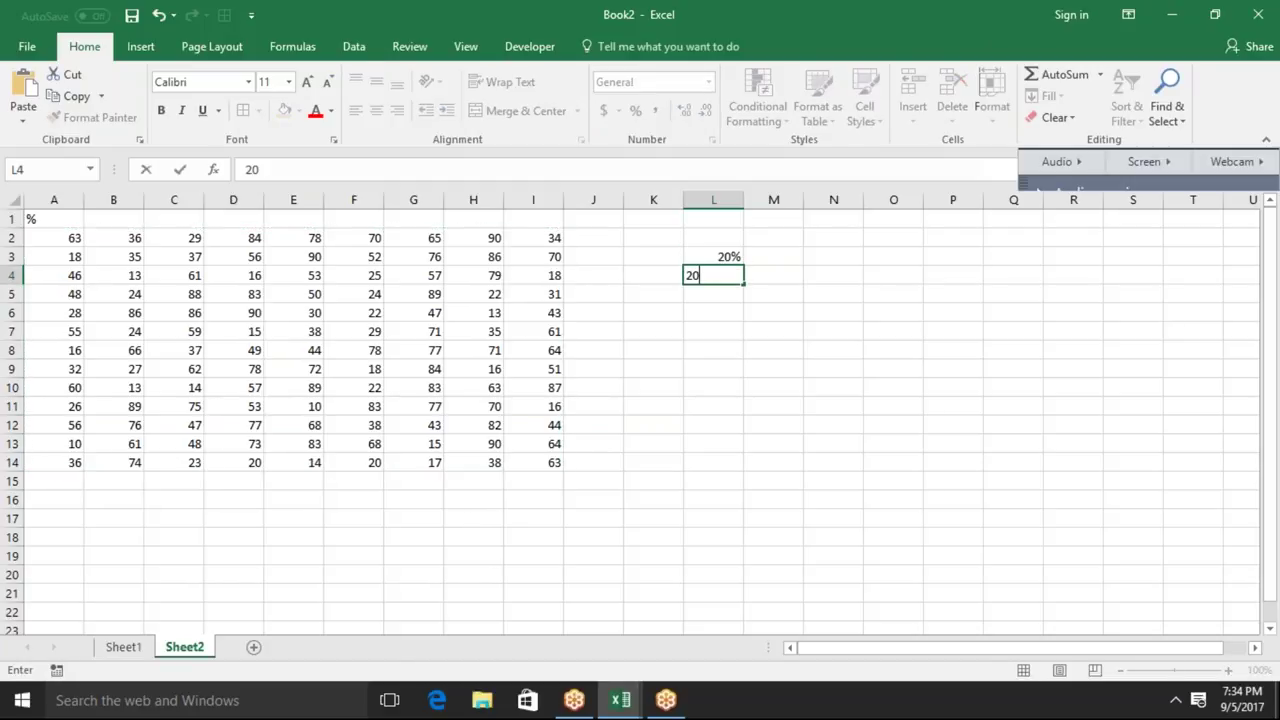
key(Return)
click(713, 275)
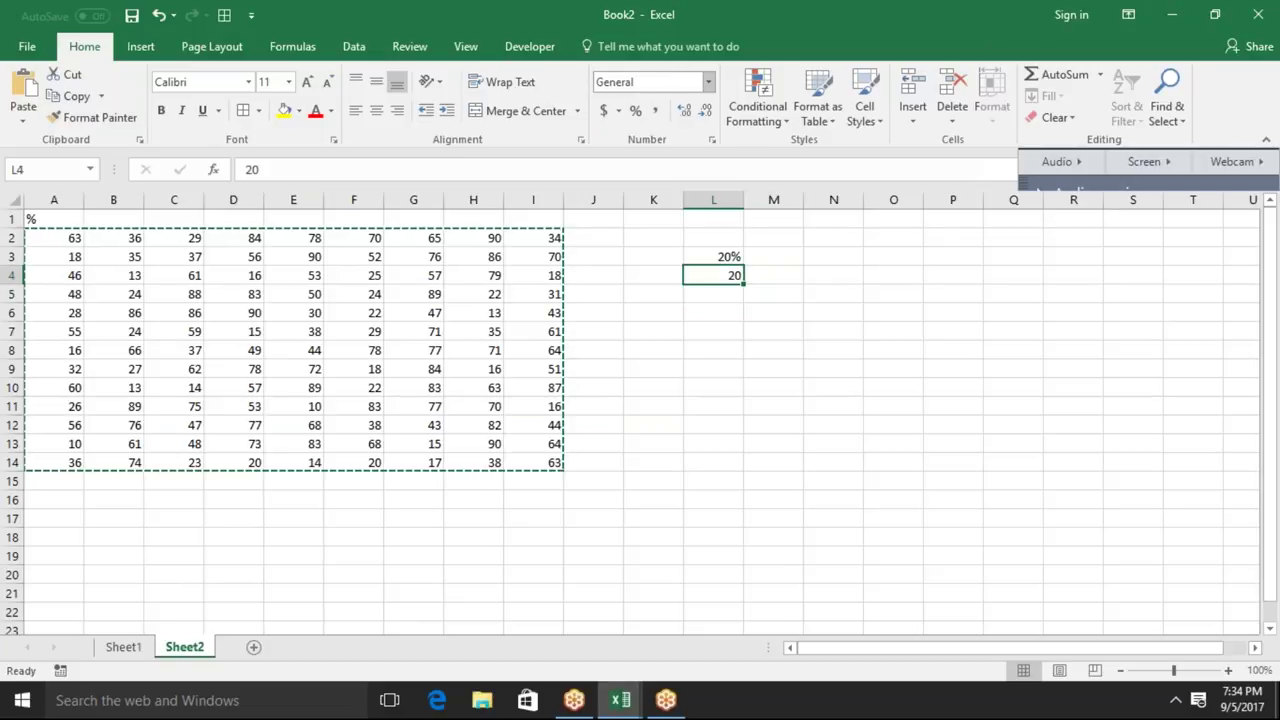
click(637, 110)
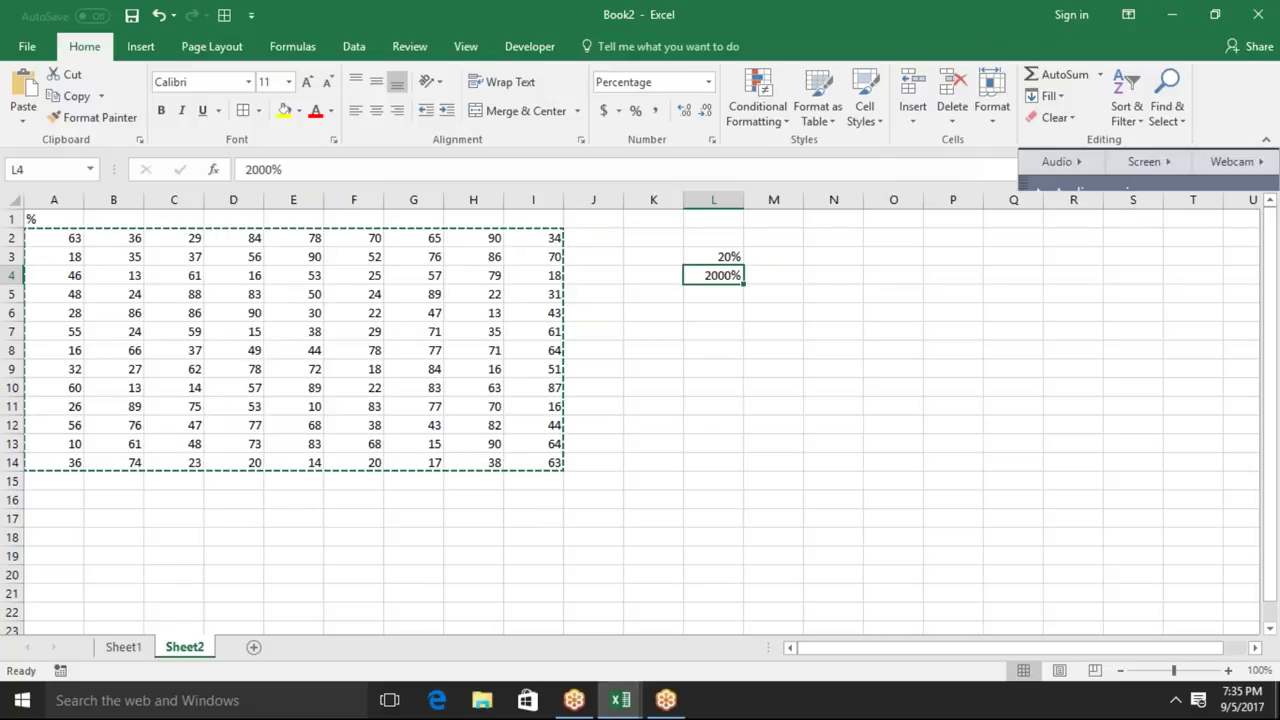
Enter 0.2 in L5 and apply Percent Style so it shows 20%
click(718, 296)
text(0.2)
key(Return)
click(713, 294)
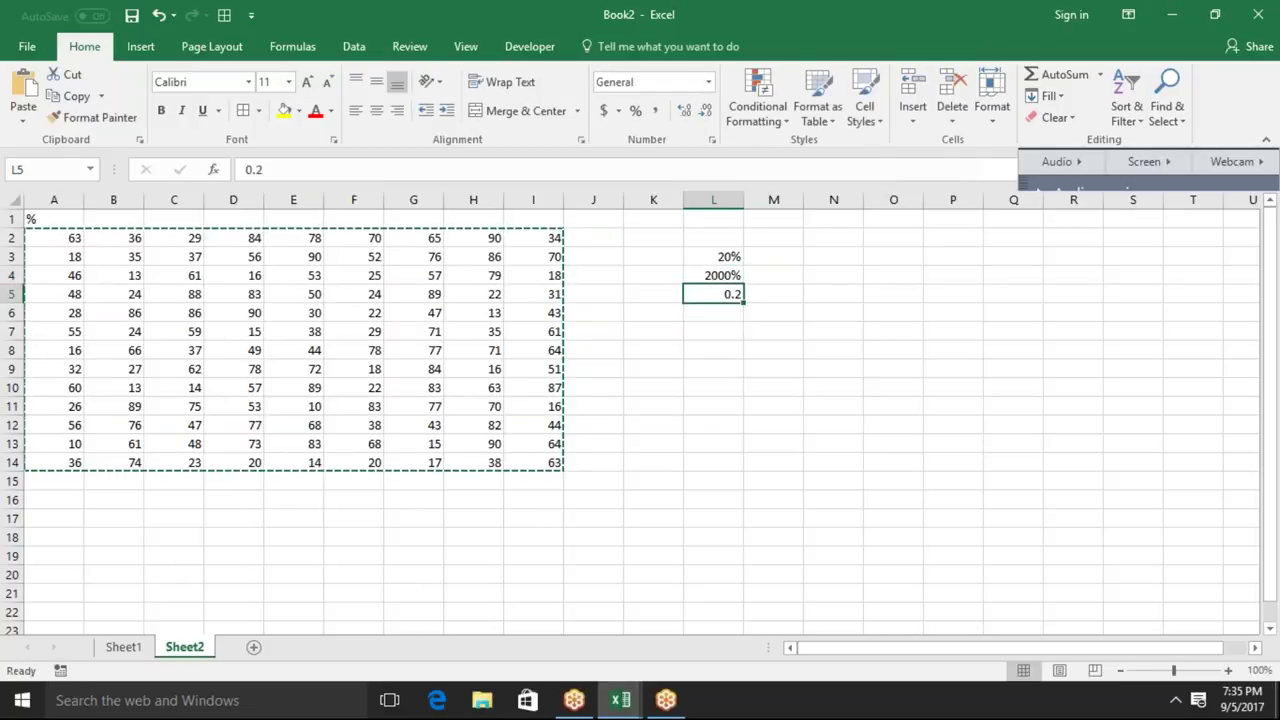
click(636, 111)
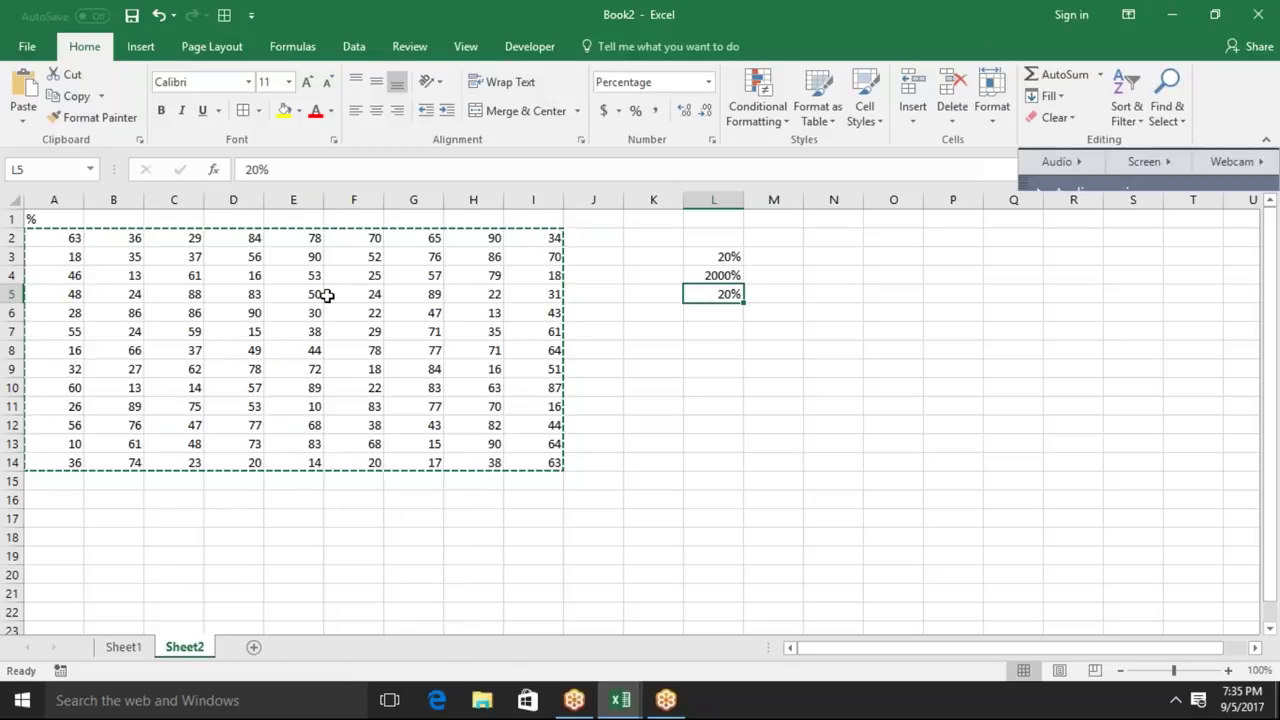
Put the divisor 100 in L7 with General formatting instead of percent
click(702, 422)
click(95, 257)
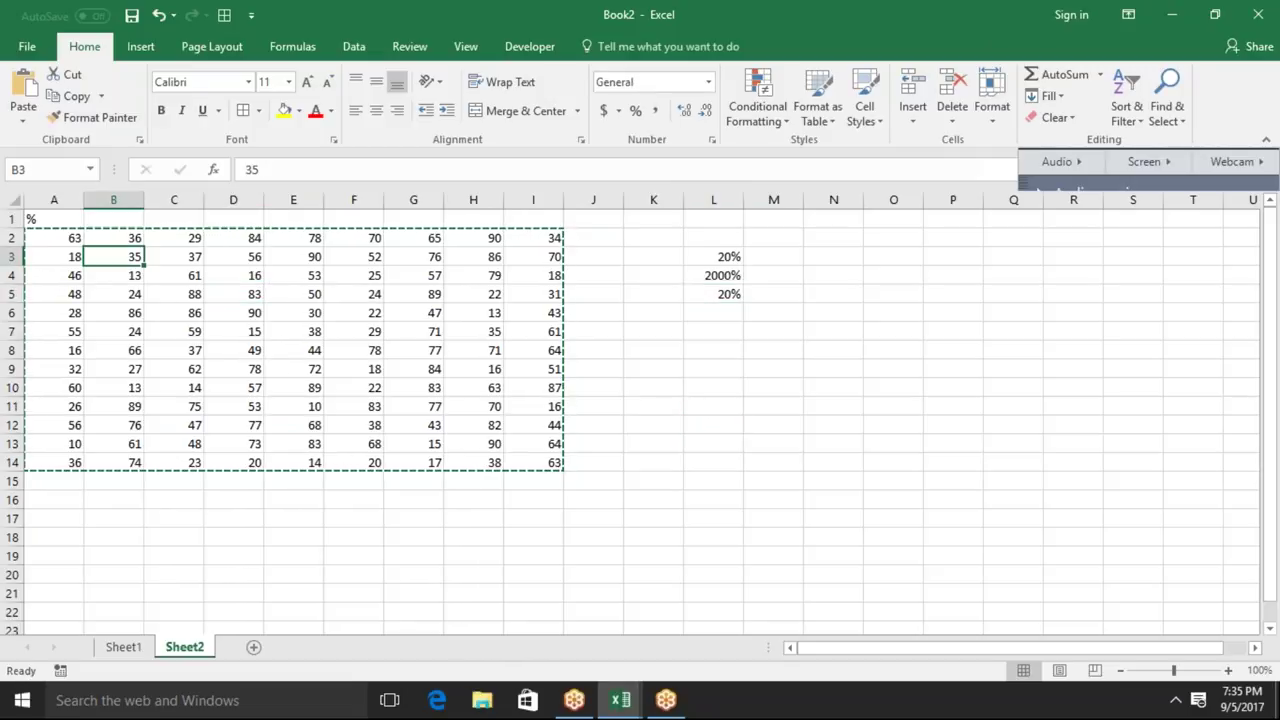
click(67, 240)
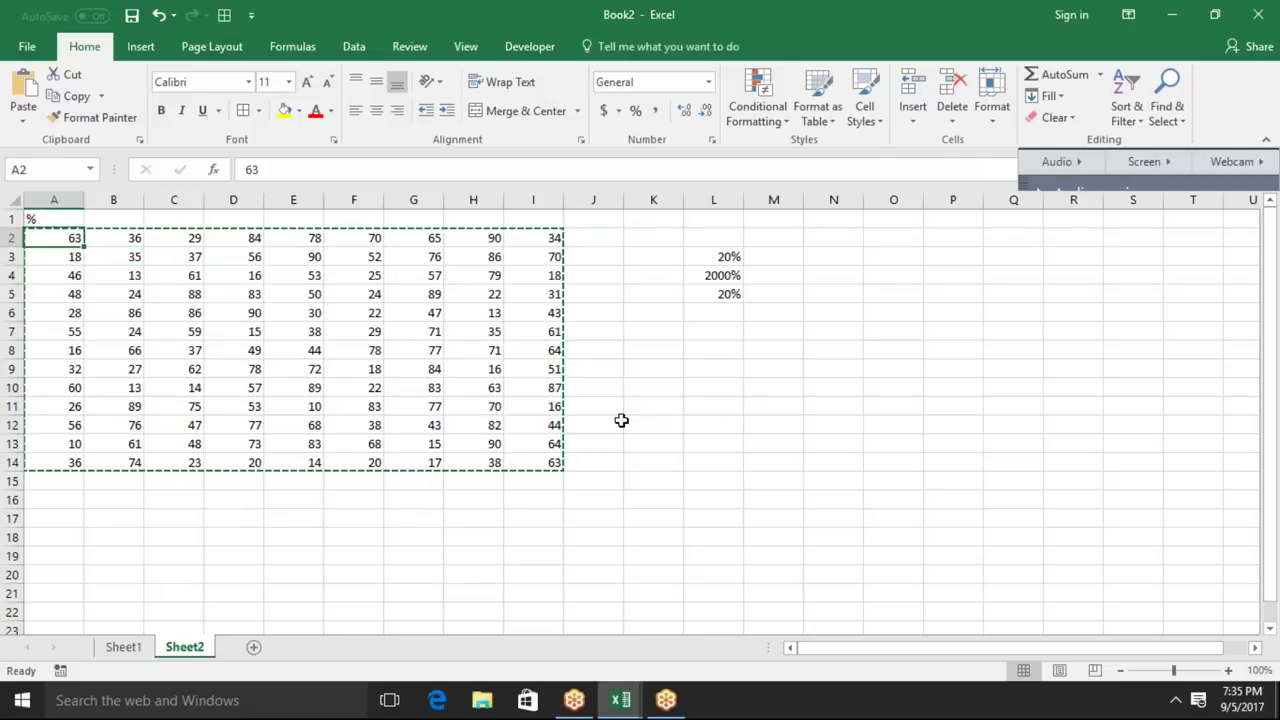
click(727, 332)
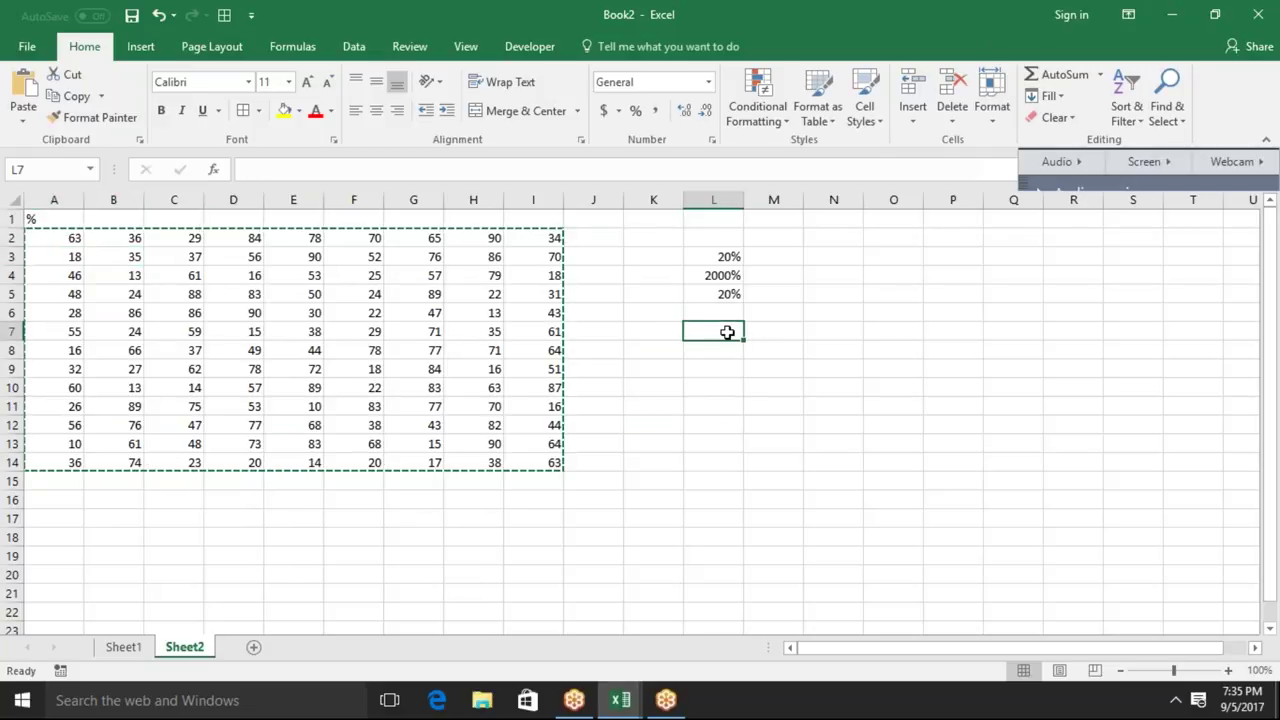
text(100)
key(Return)
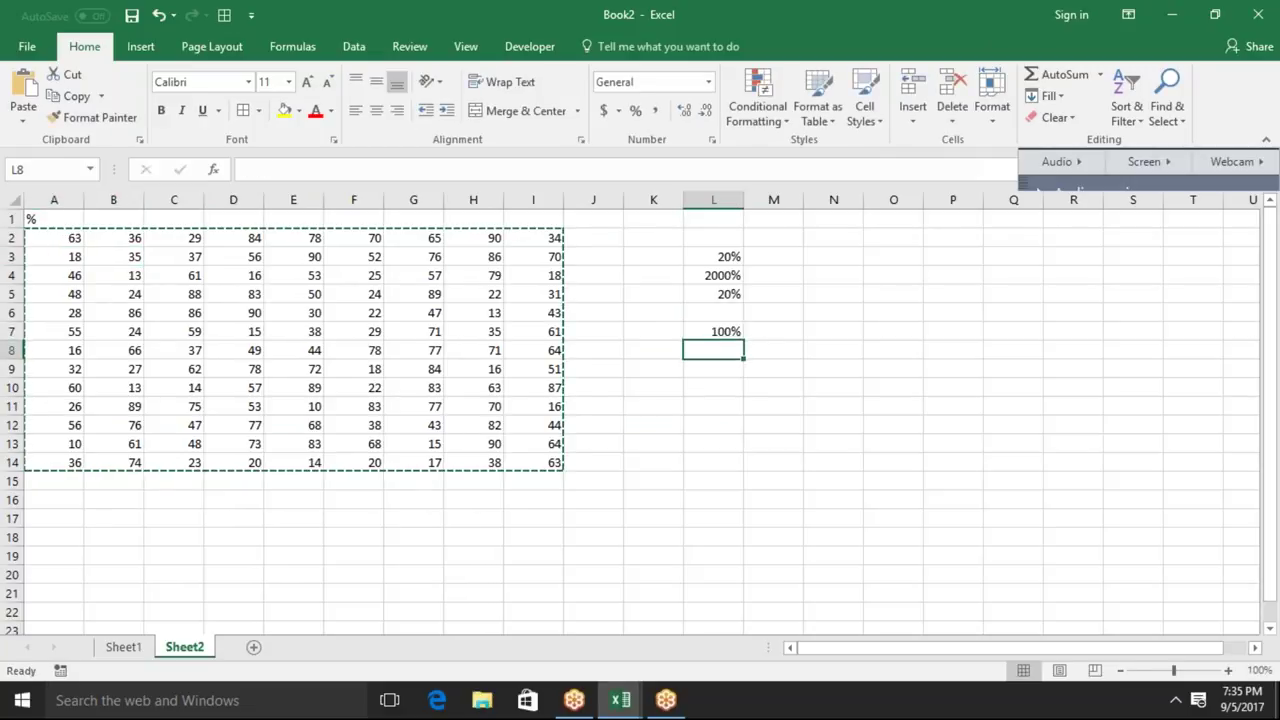
click(713, 331)
key(ctrl+shift+asciitilde)
text(100)
key(Return)
click(713, 331)
Copy L7 and Paste Special with Divide onto the A2:I14 grid
key(ctrl+c)
click(55, 240)
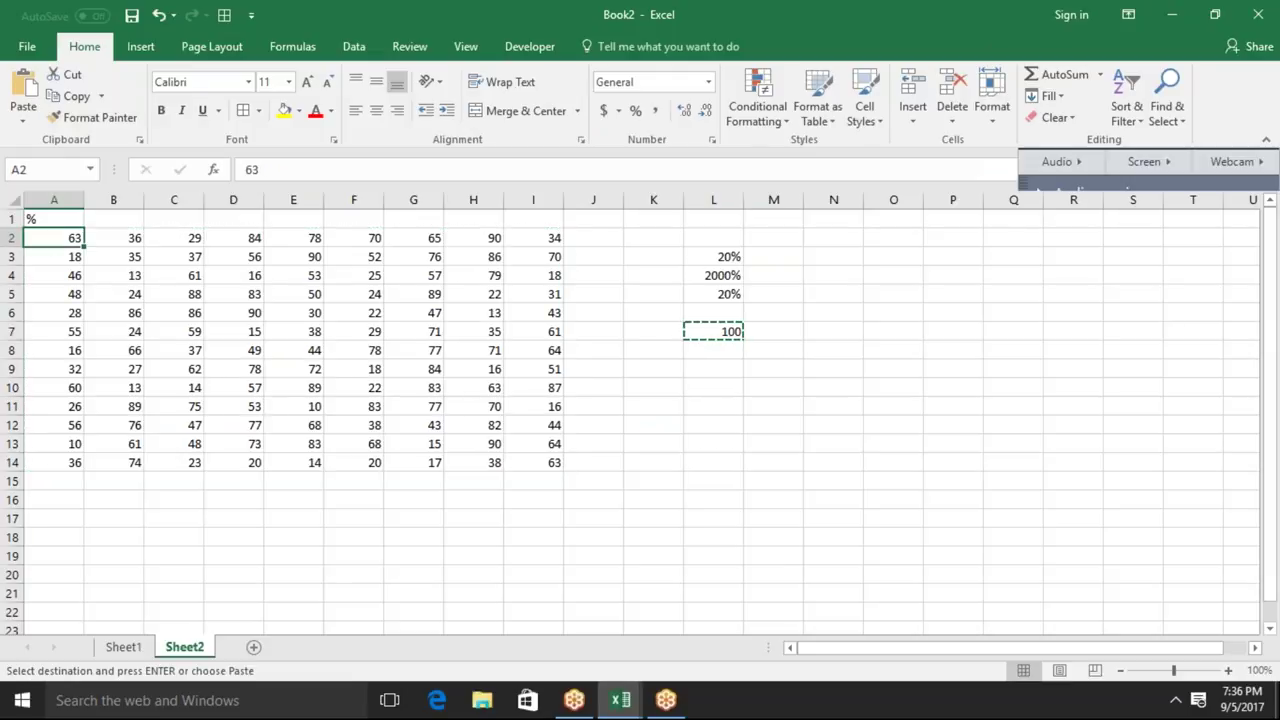
drag(55, 238, 540, 462)
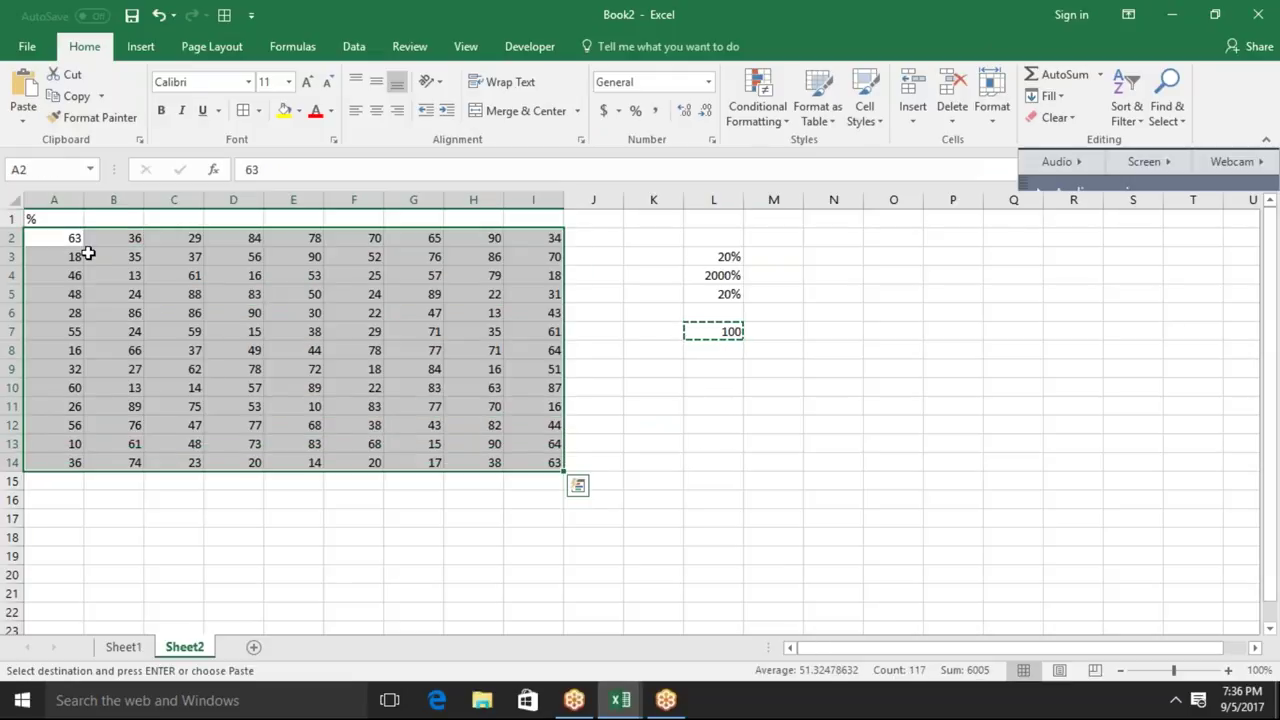
right_click(131, 260)
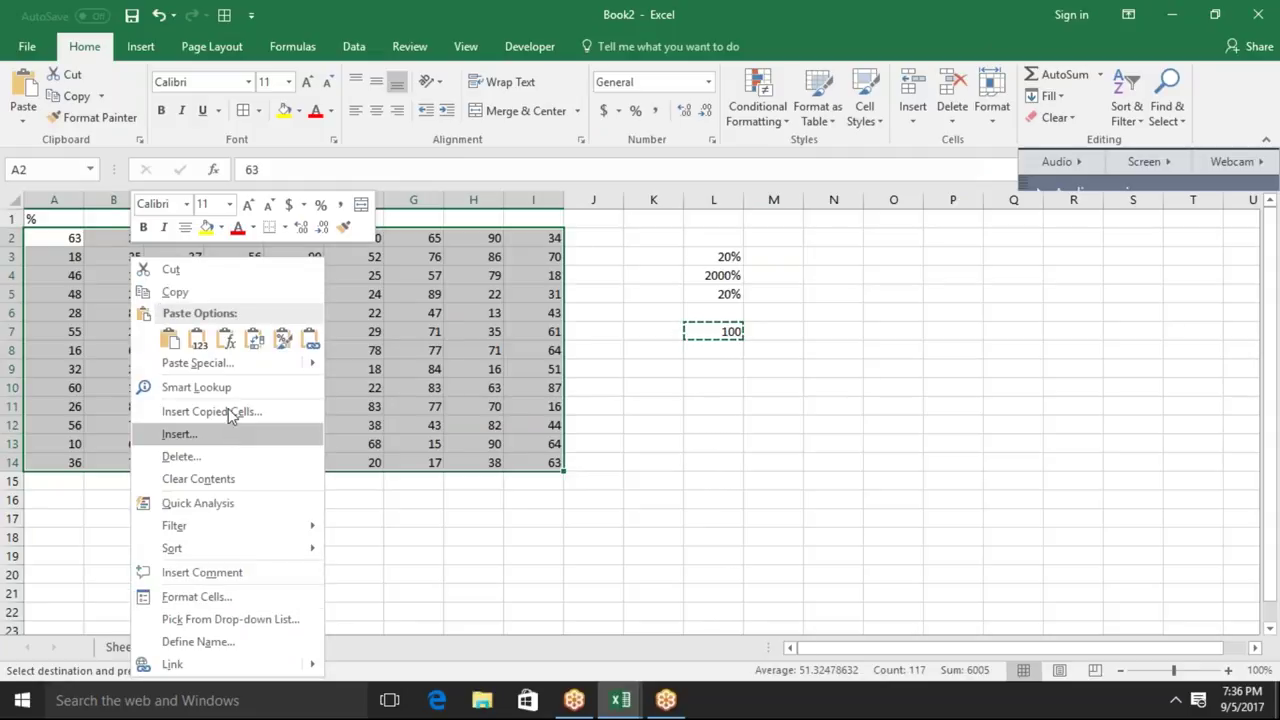
click(215, 370)
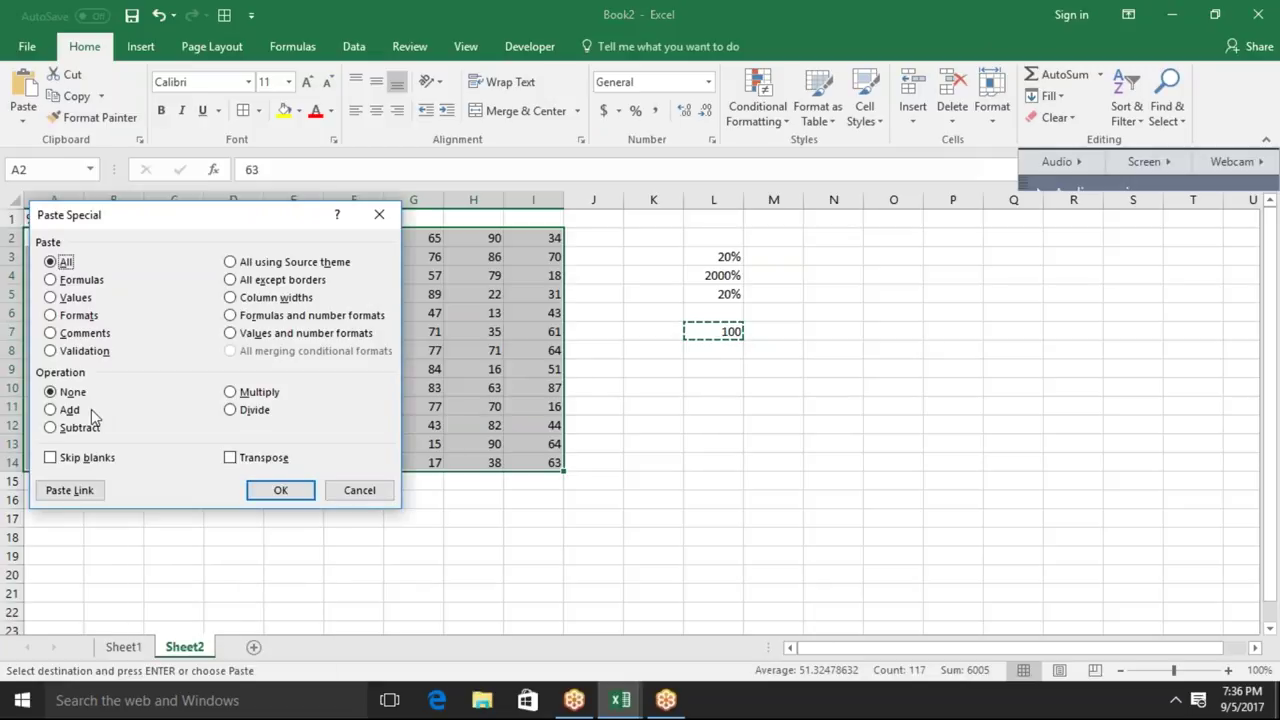
click(232, 410)
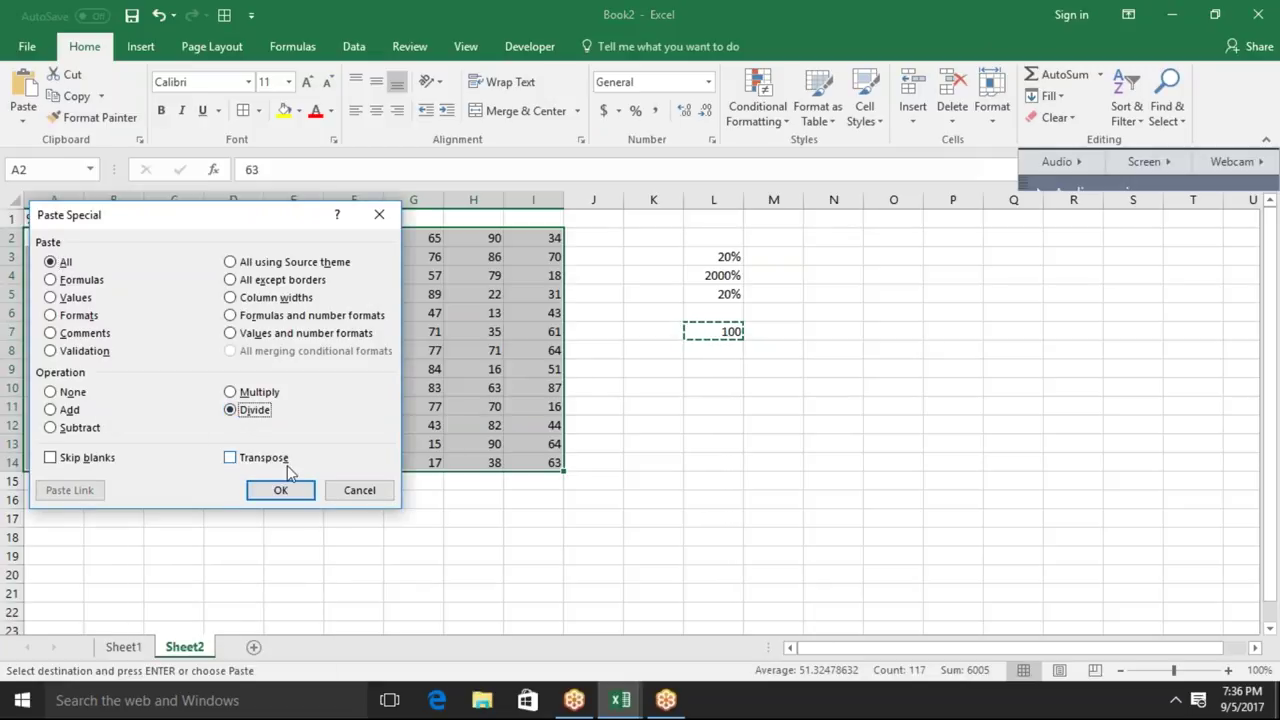
click(289, 491)
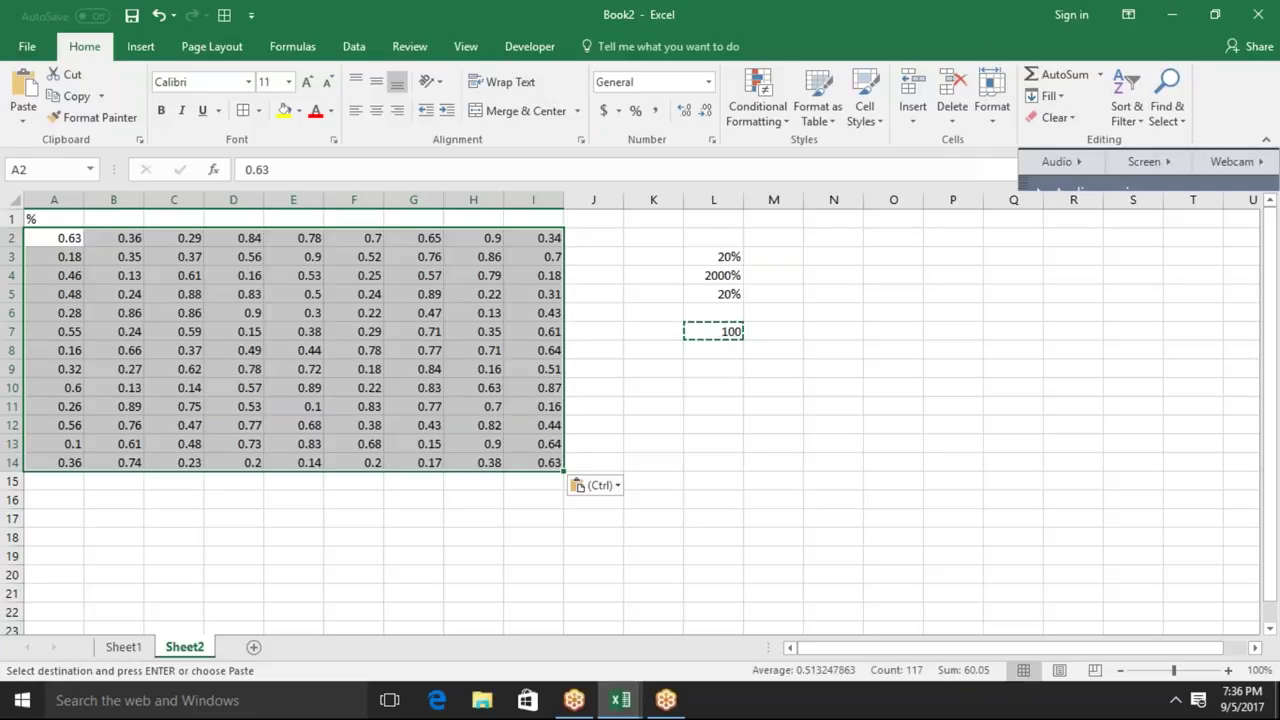
Apply Percent Style to the selected A2:I14 grid so values show like 63%
click(630, 119)
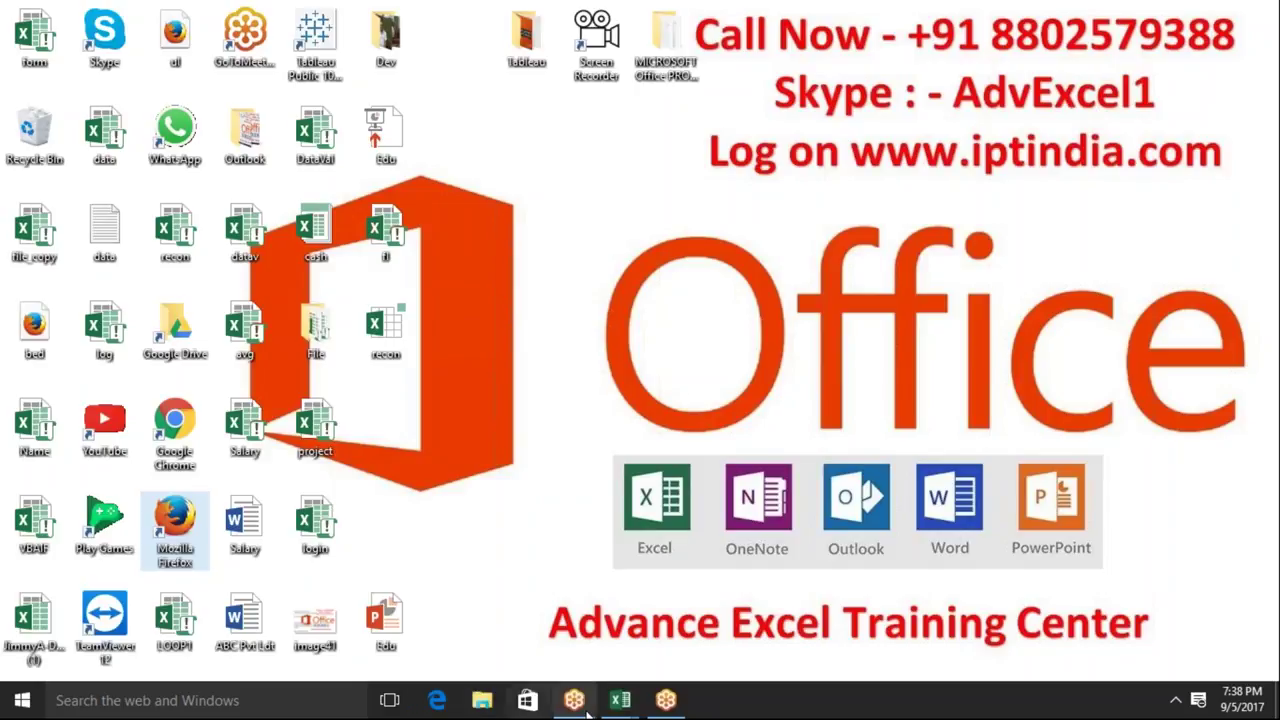
click(626, 704)
mouse_move(620, 700)
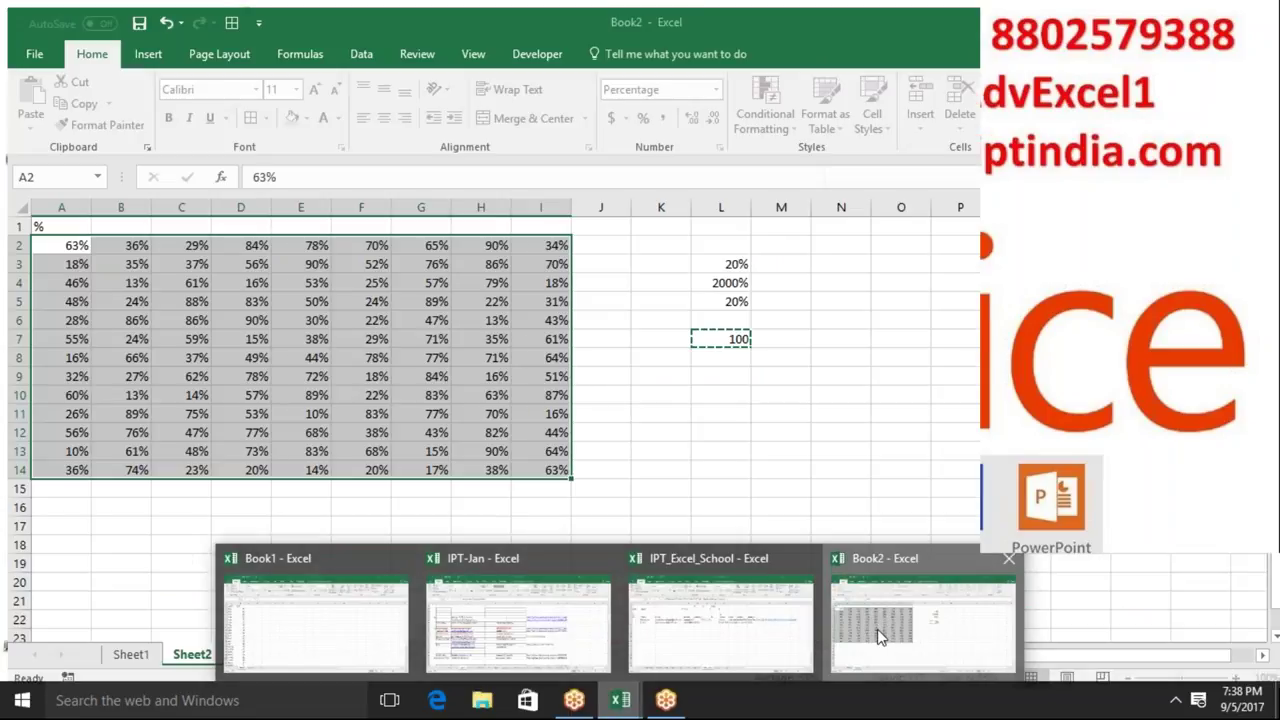
click(880, 615)
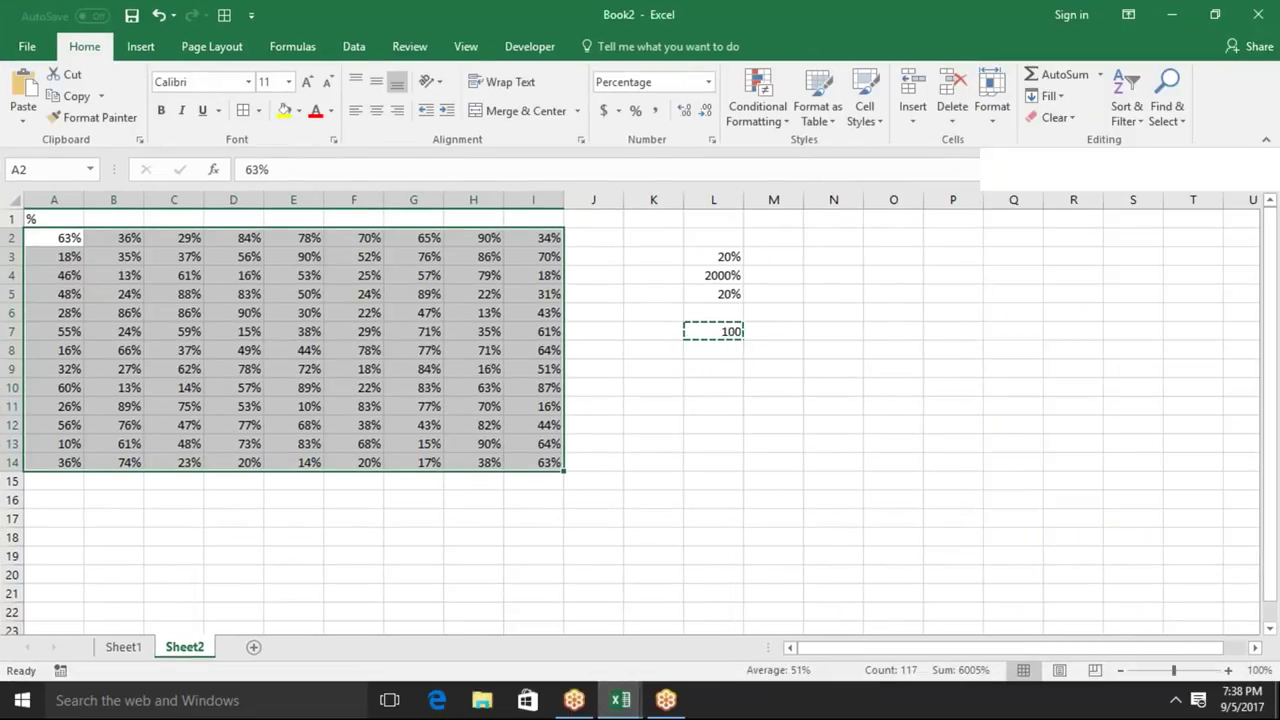